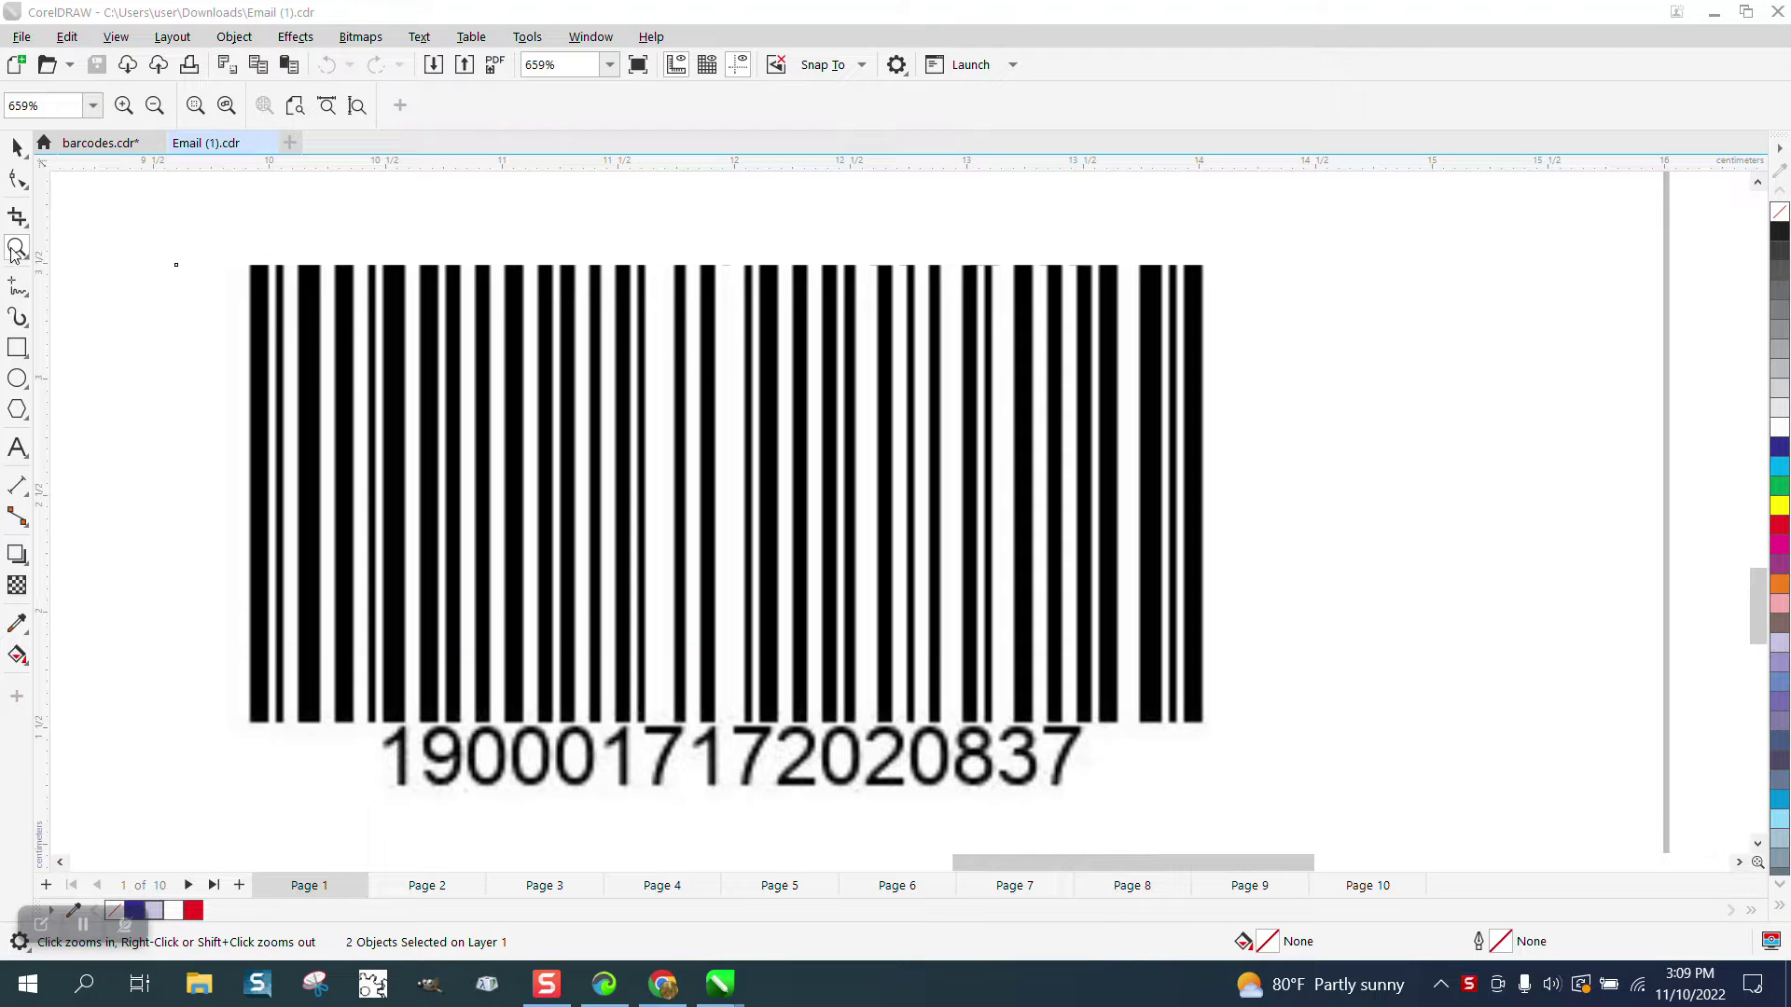
- Zoom in to inspect the existing barcode's left bars, then zoom back out with F3
click(15, 248)
drag(265, 280, 438, 359)
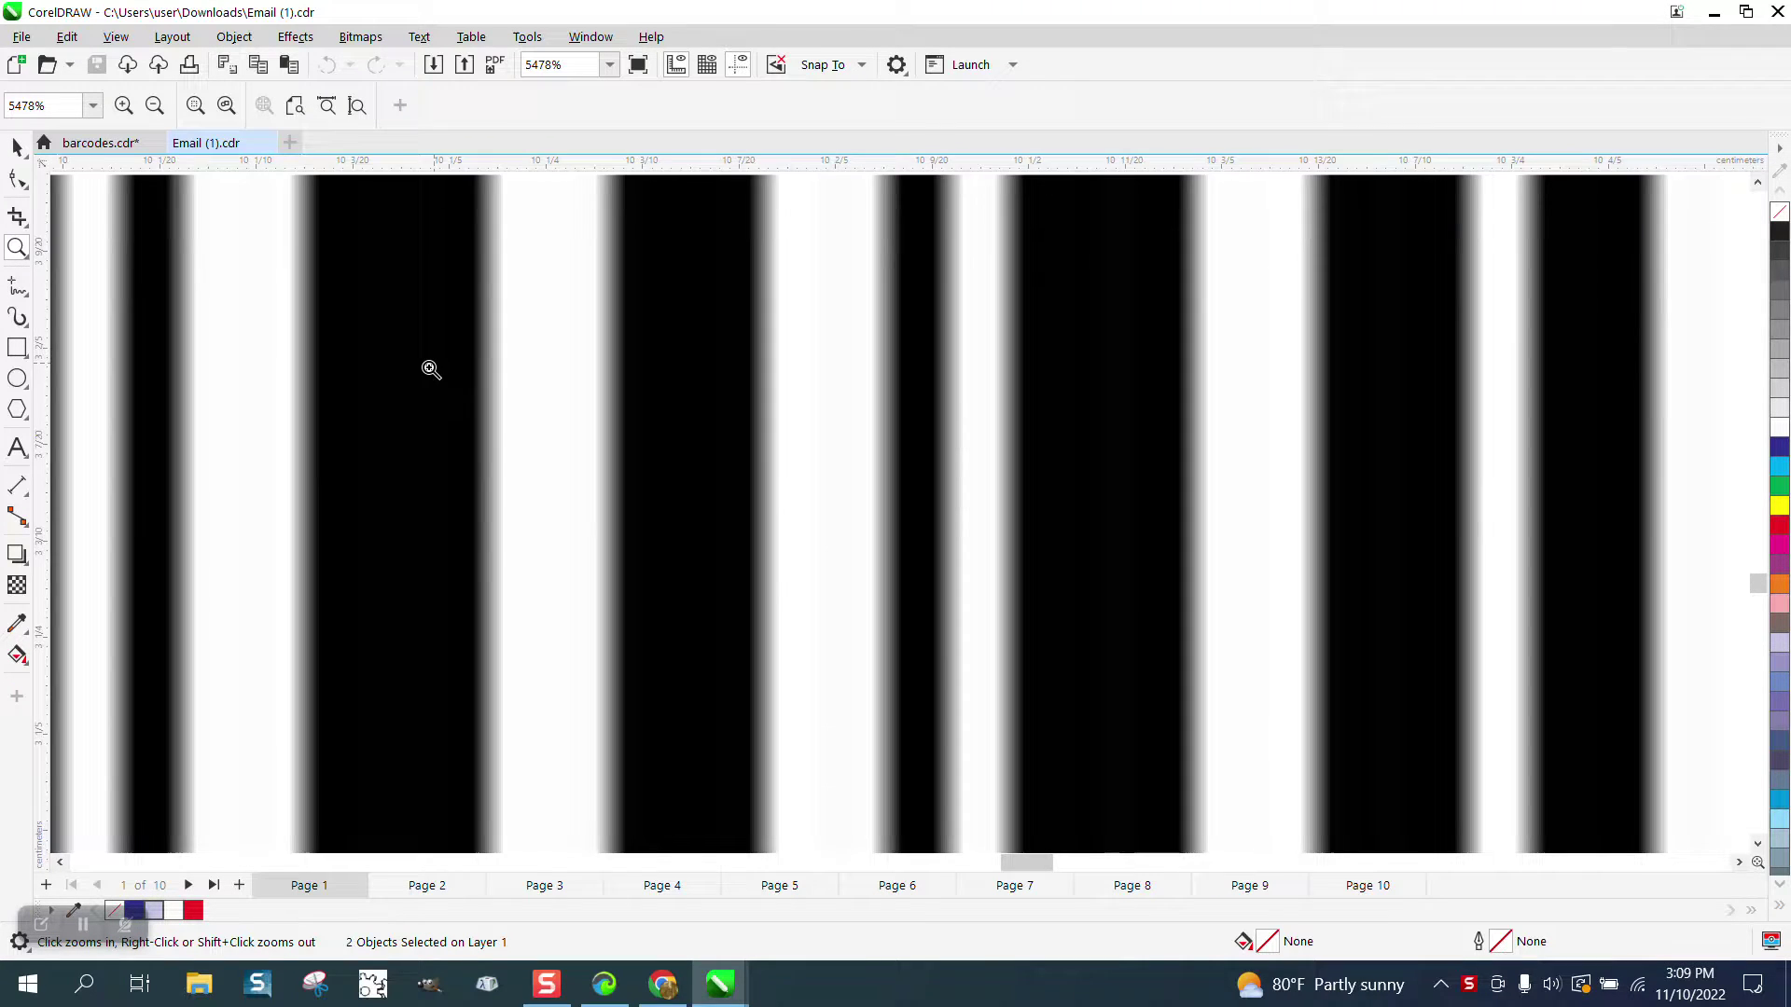
scroll(430, 369, down, 7)
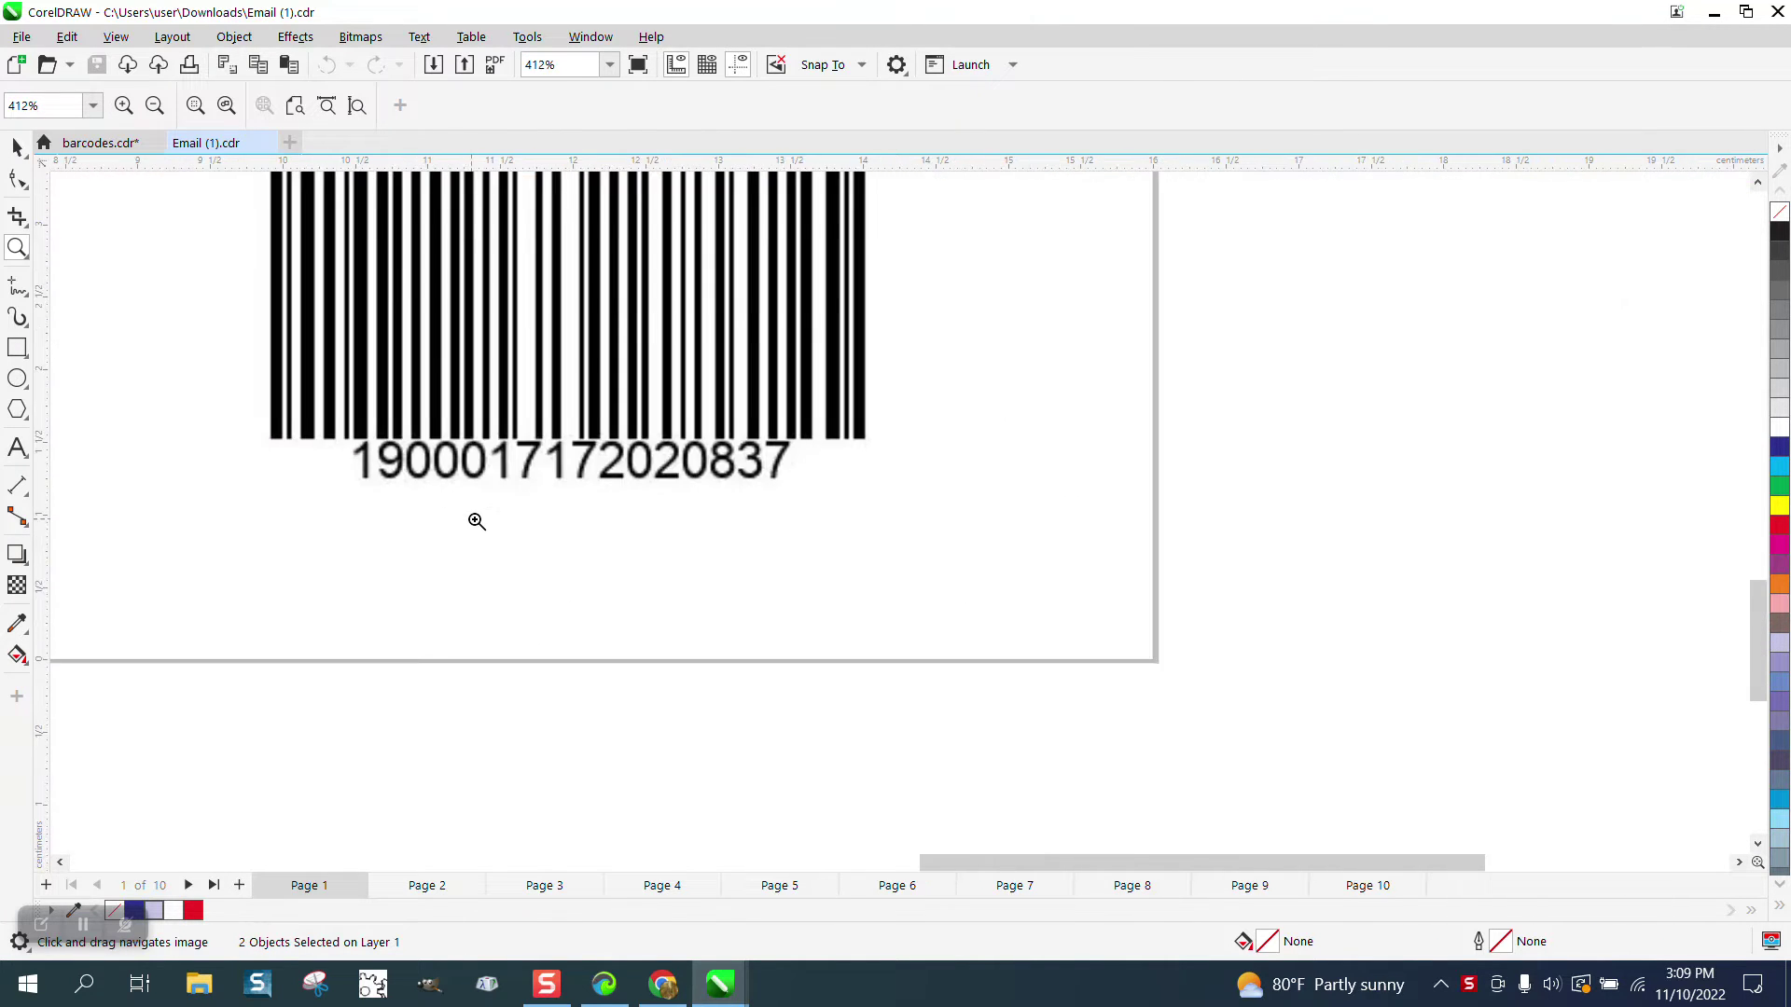
key(F3)
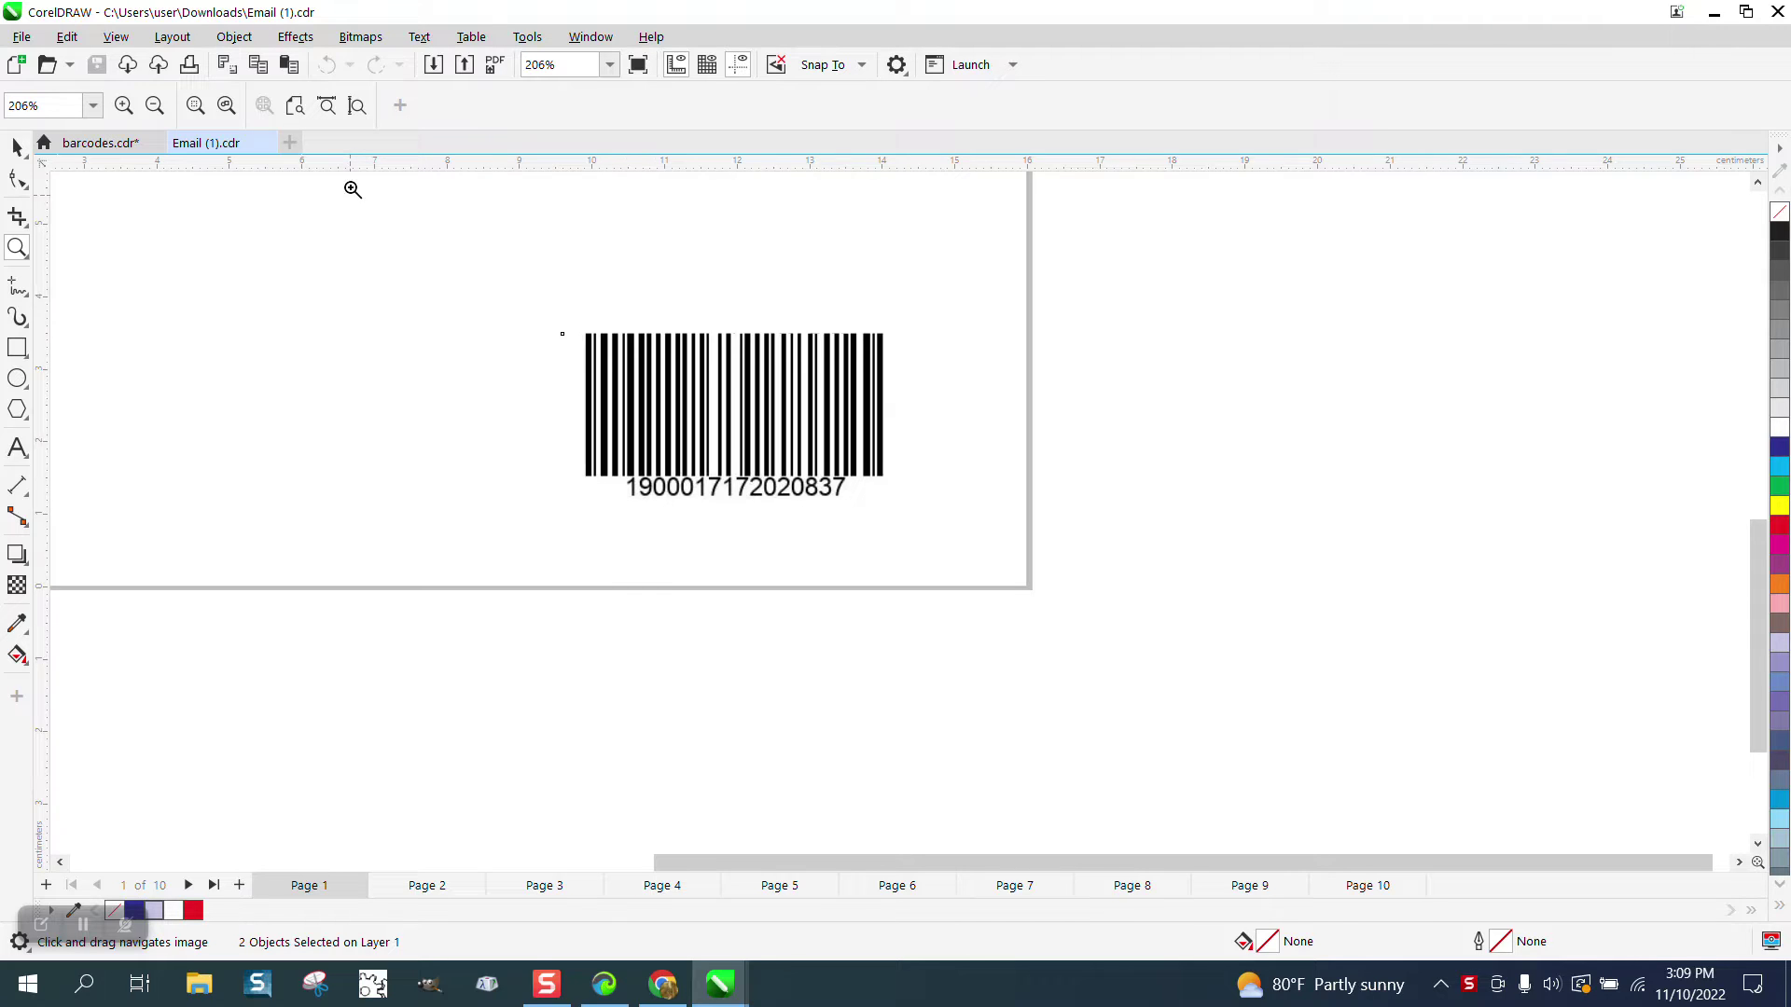
click(234, 37)
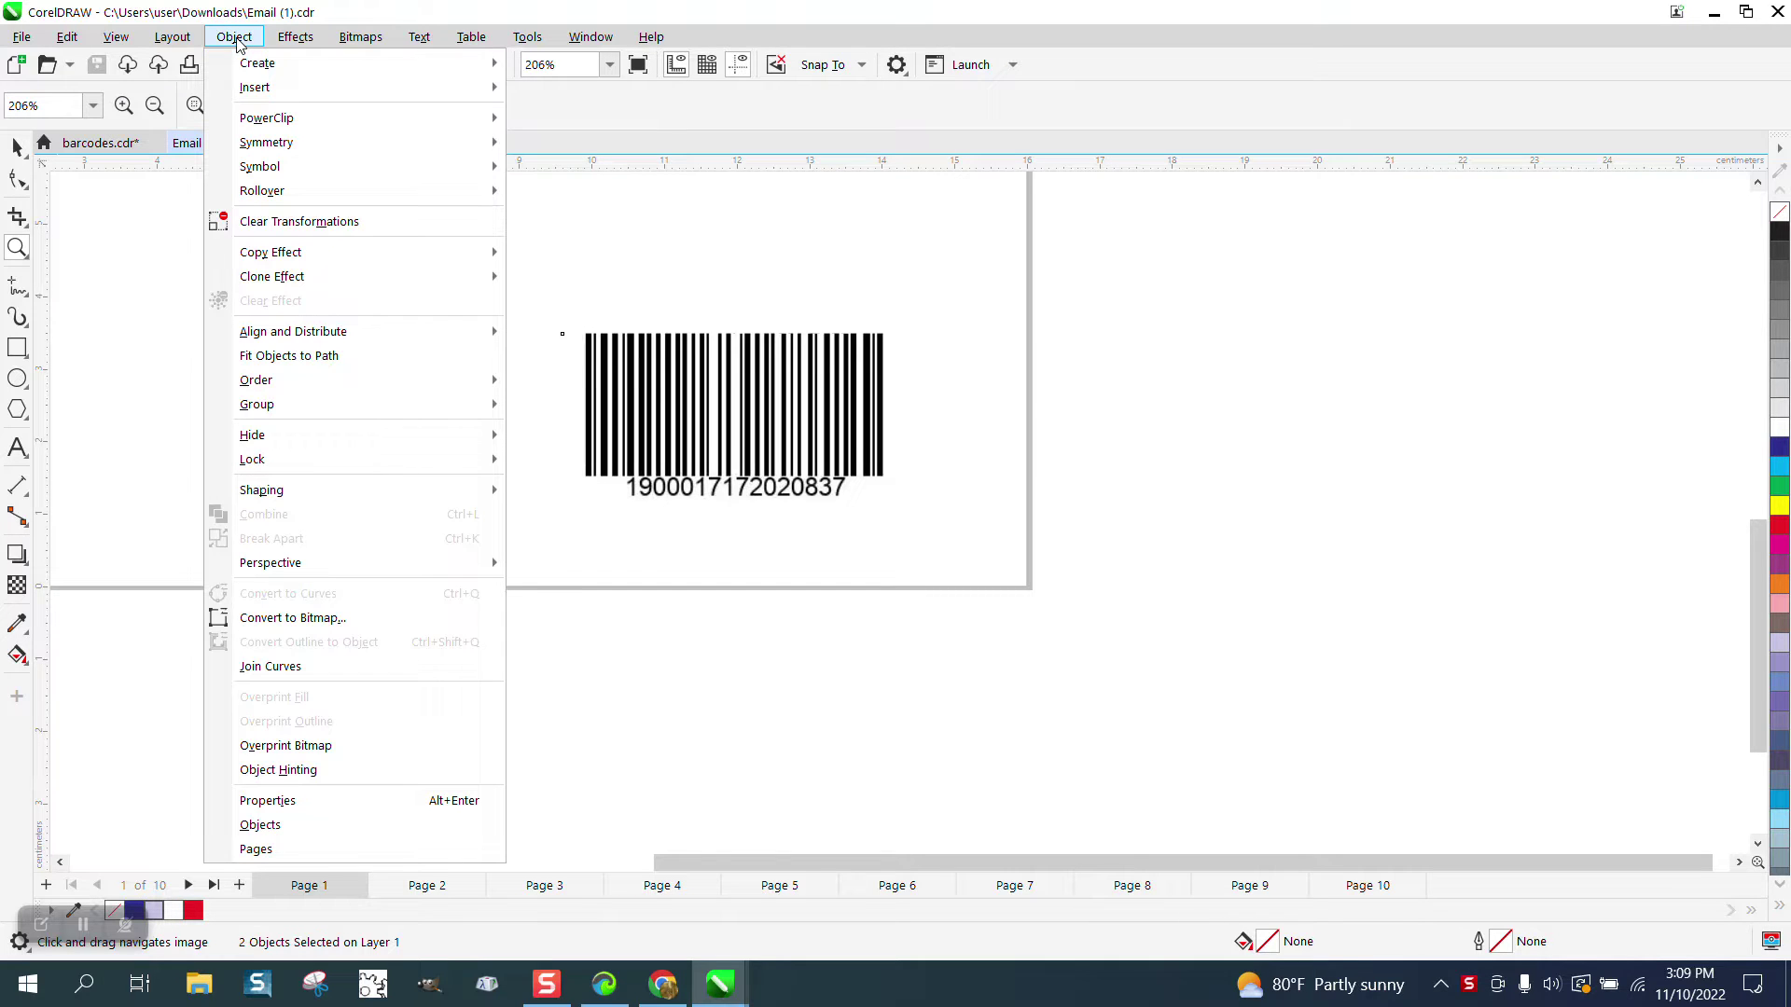
mouse_move(244, 87)
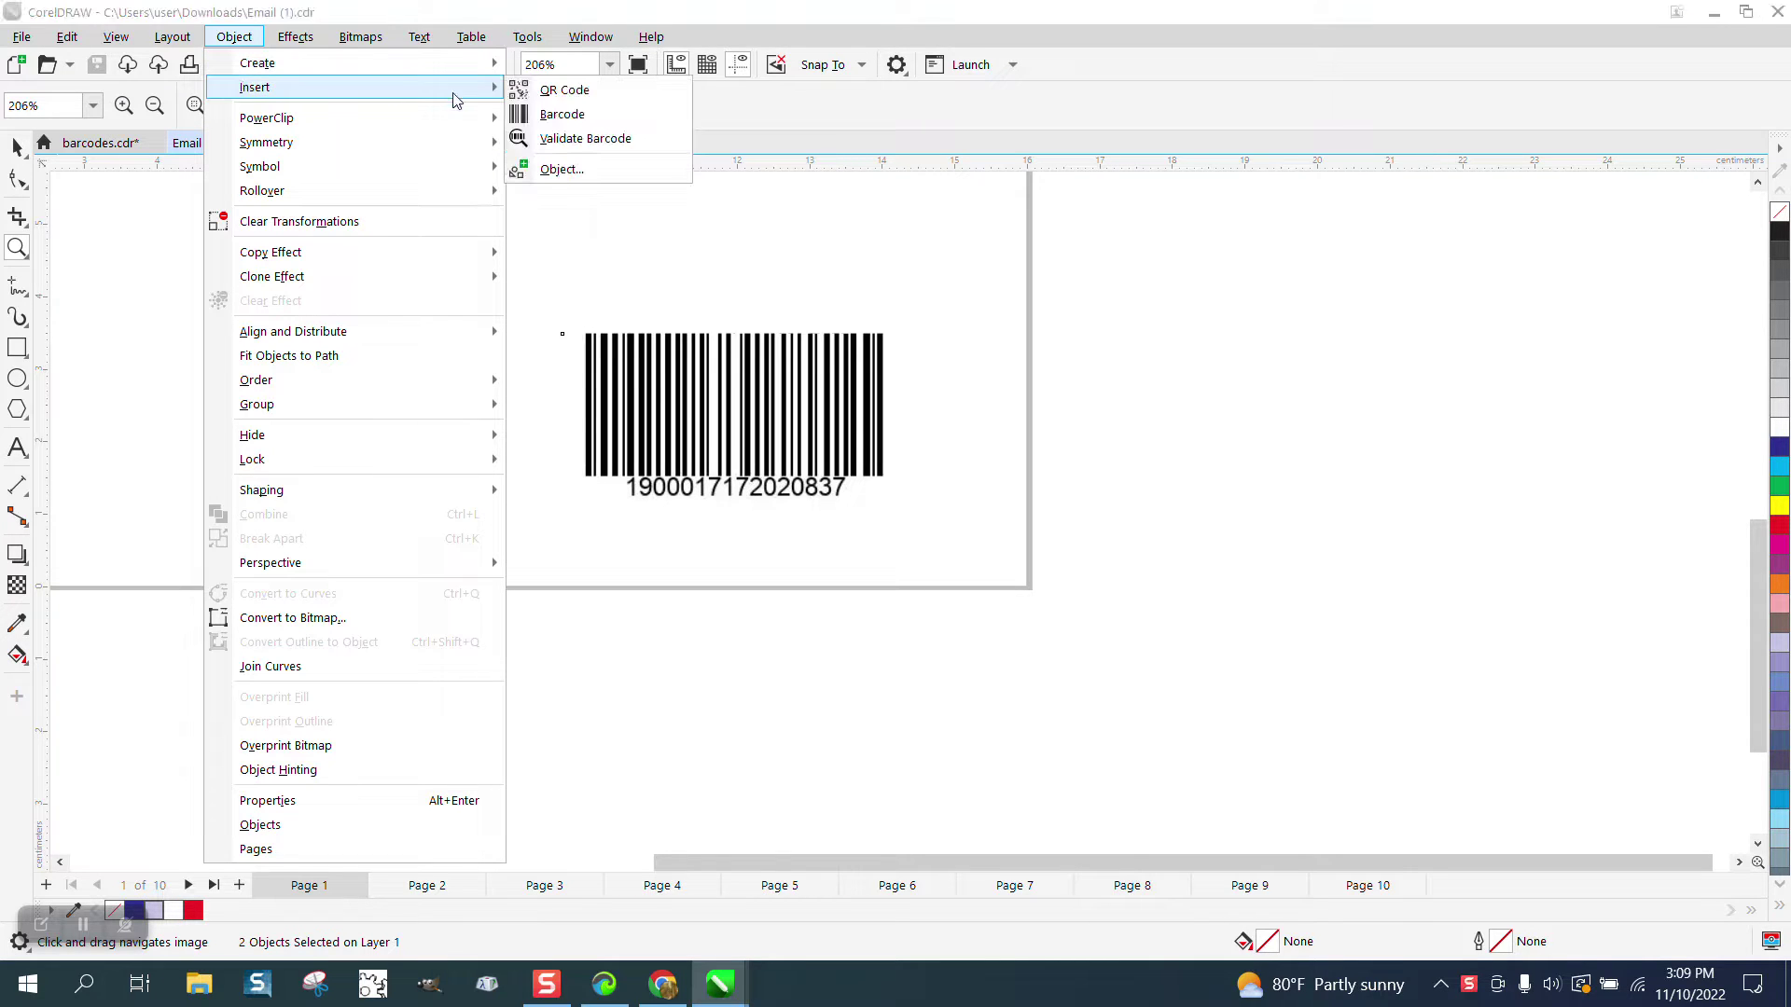
click(573, 119)
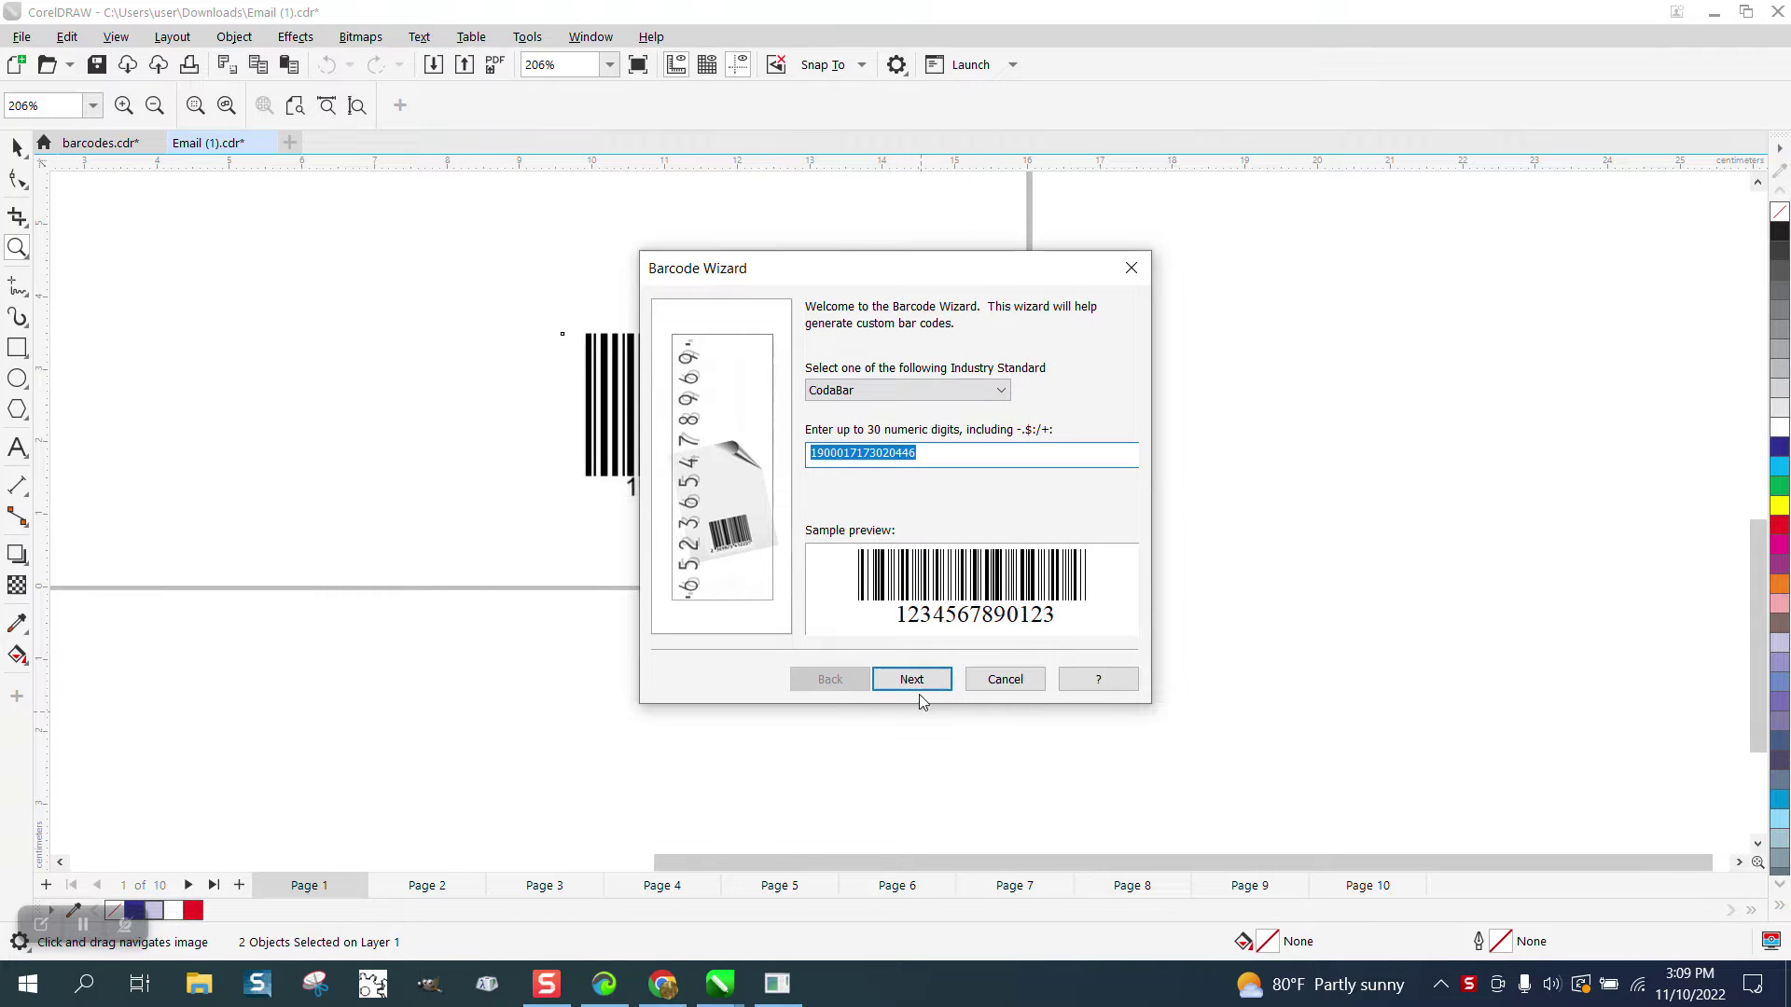
click(913, 680)
click(913, 680)
click(913, 680)
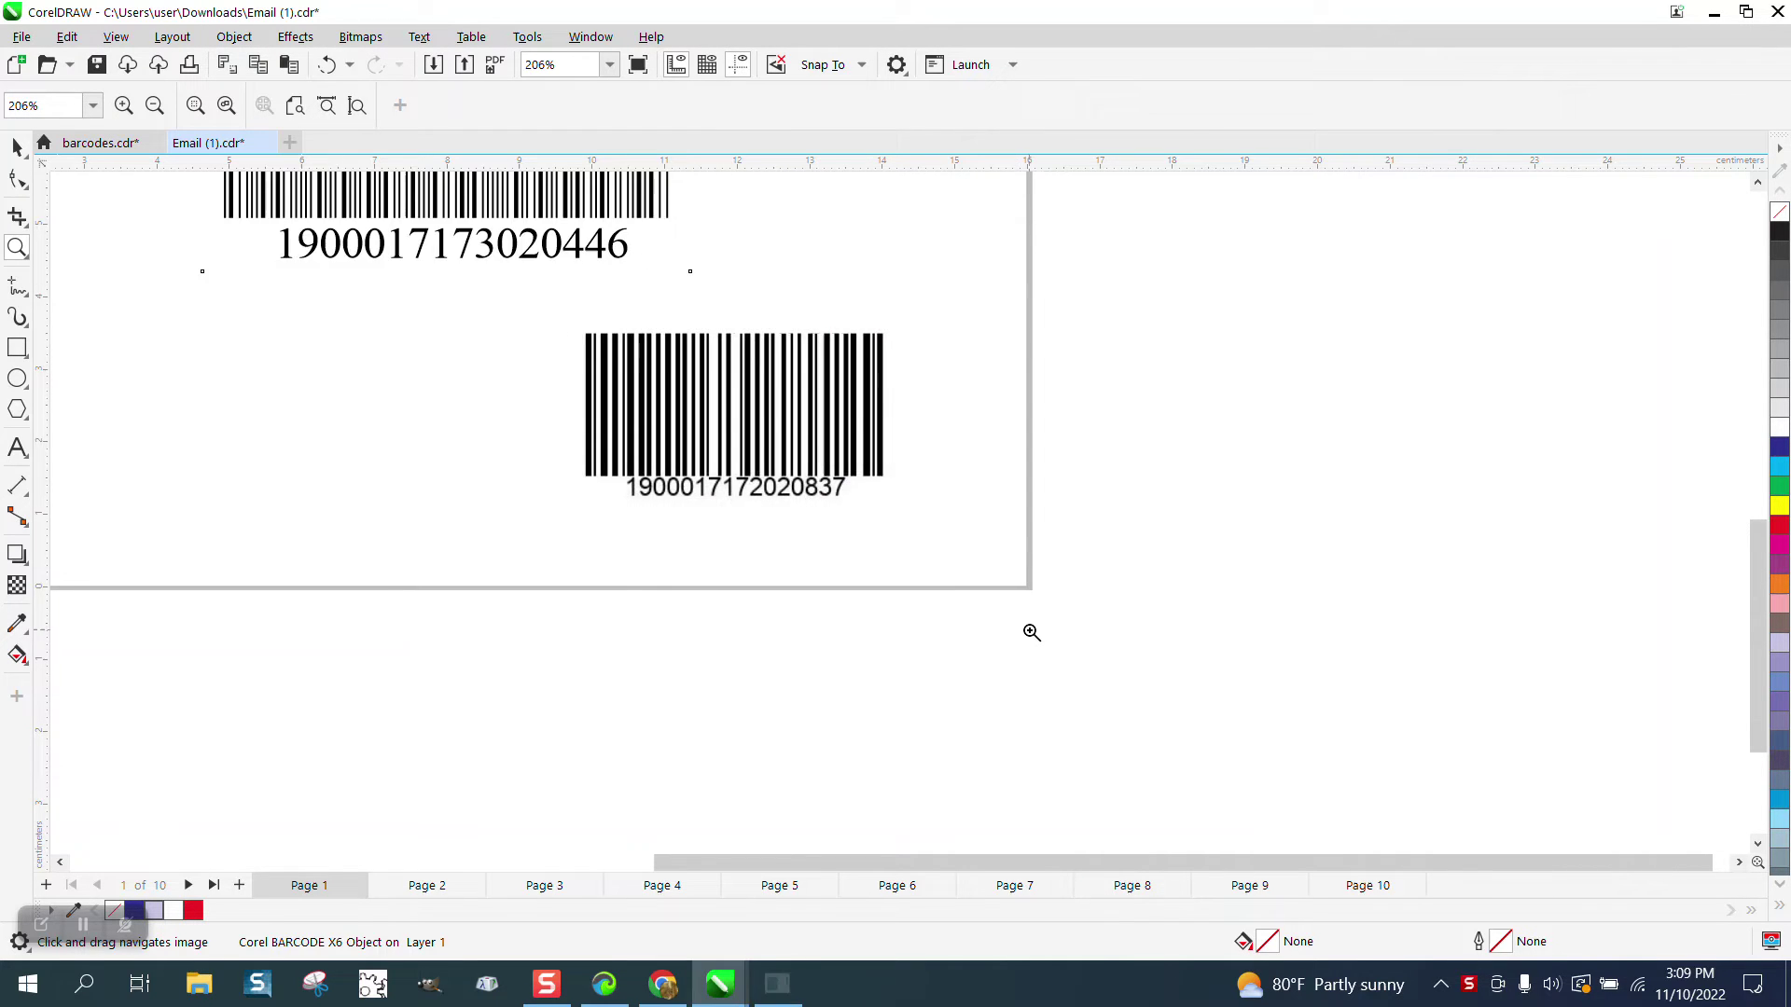
scroll(1031, 632, down, 2)
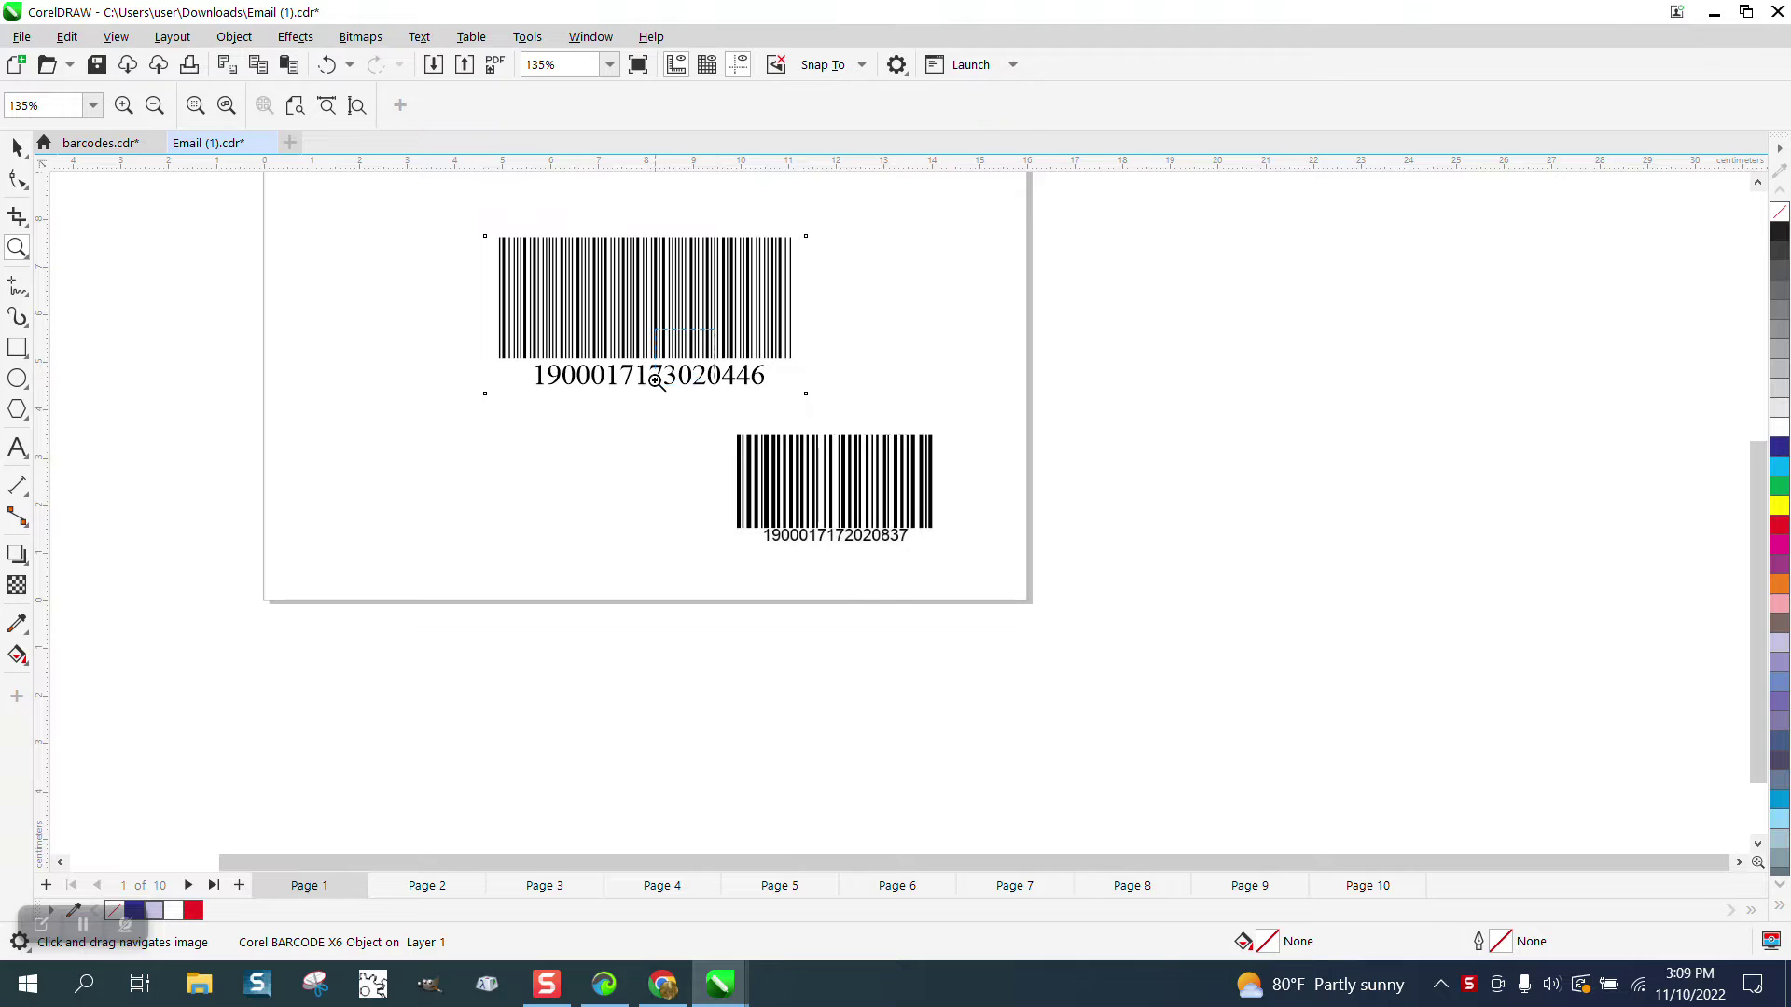
scroll(662, 375, up, 10)
scroll(996, 652, up, 8)
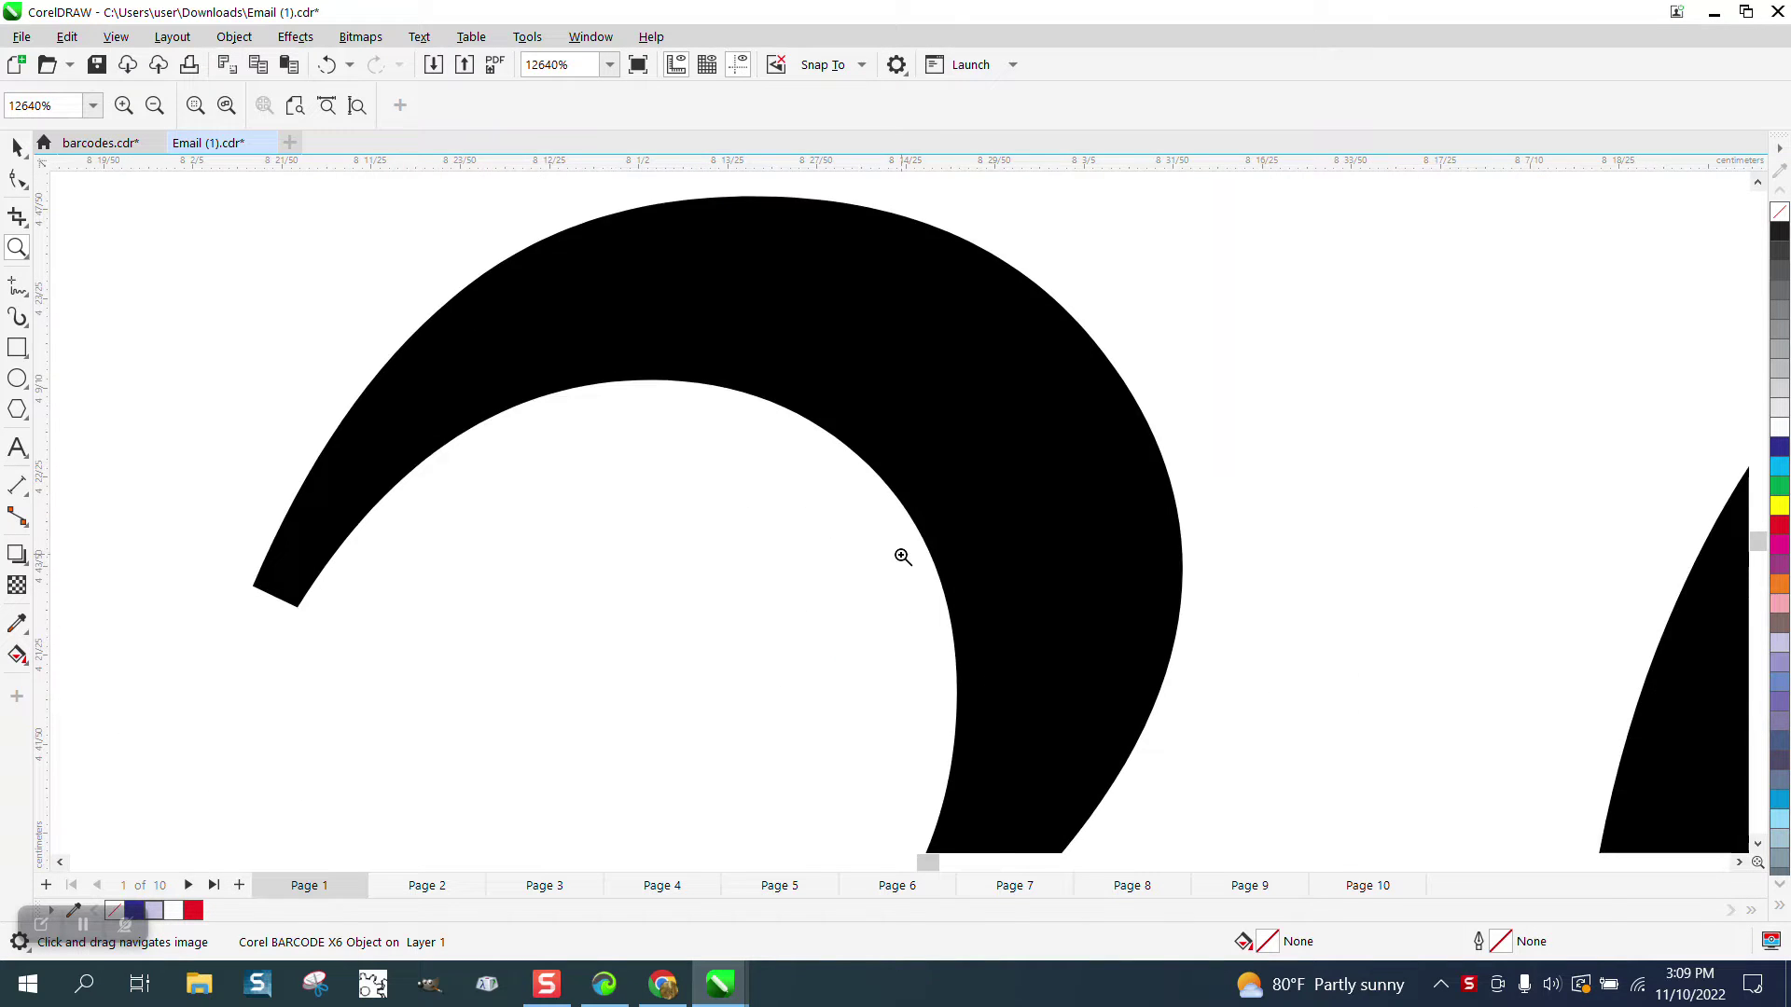
scroll(903, 557, down, 3)
scroll(799, 460, down, 2)
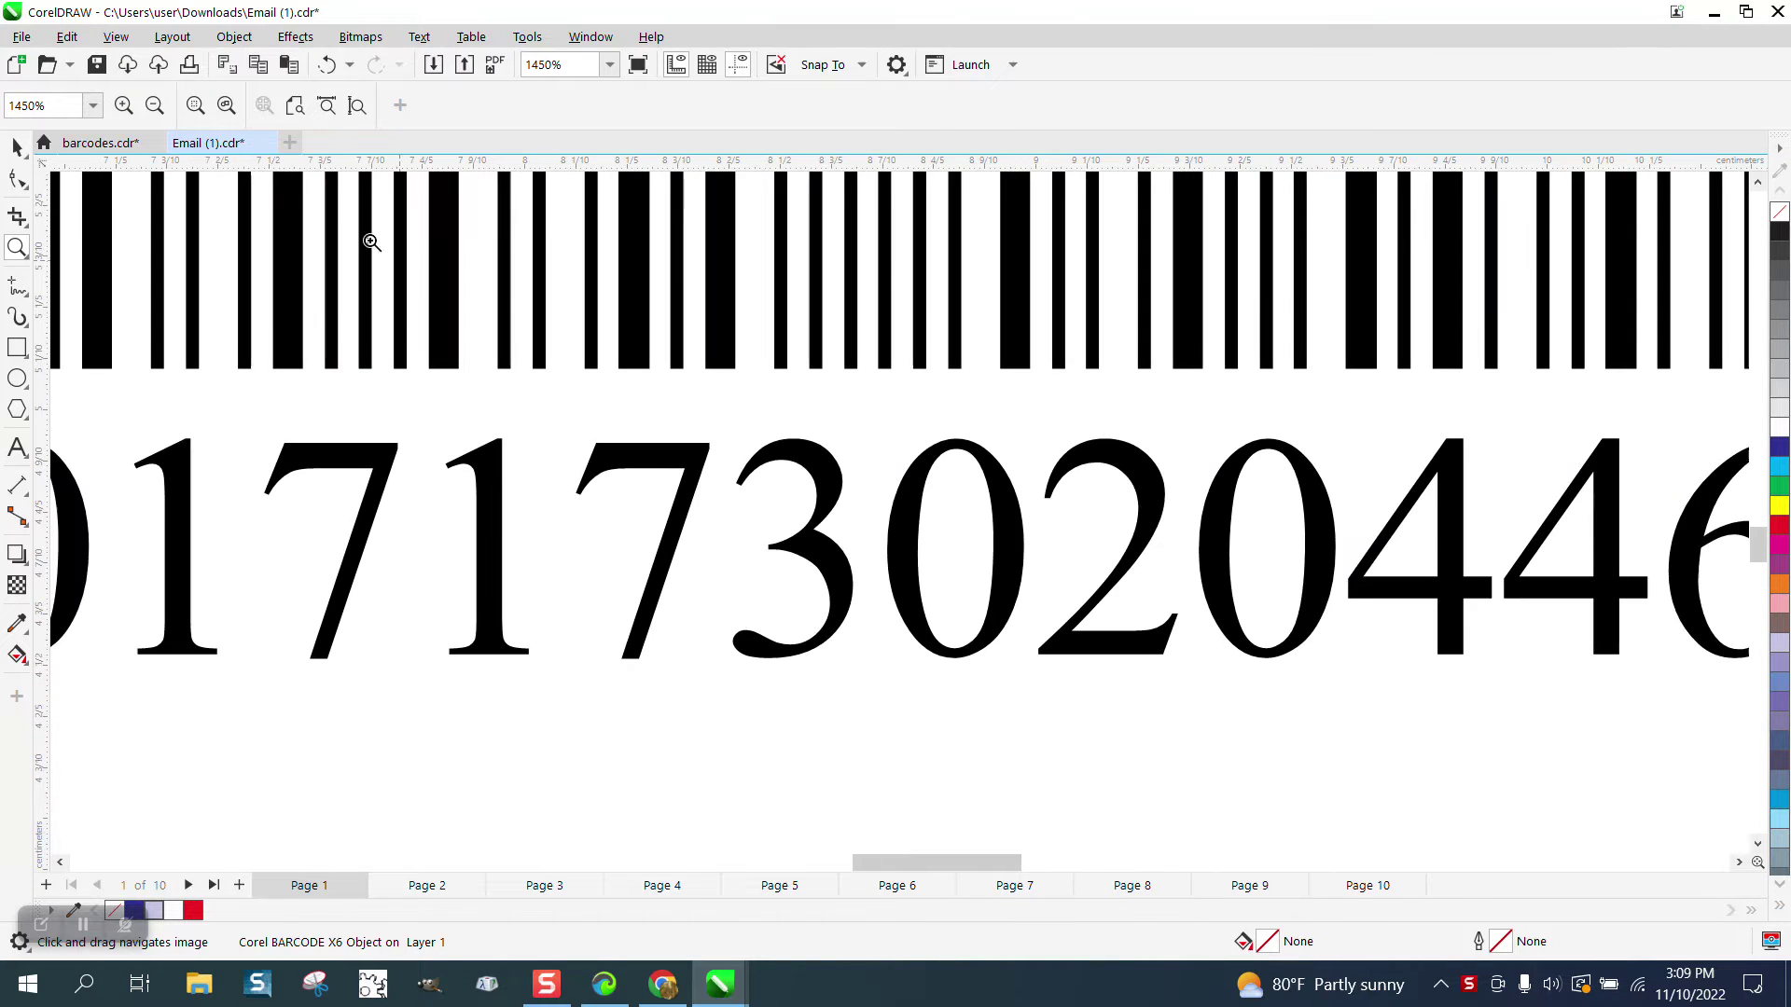
- Switch to barcodes.cdr and zoom in on the page and its nearby loose barcodes
click(100, 147)
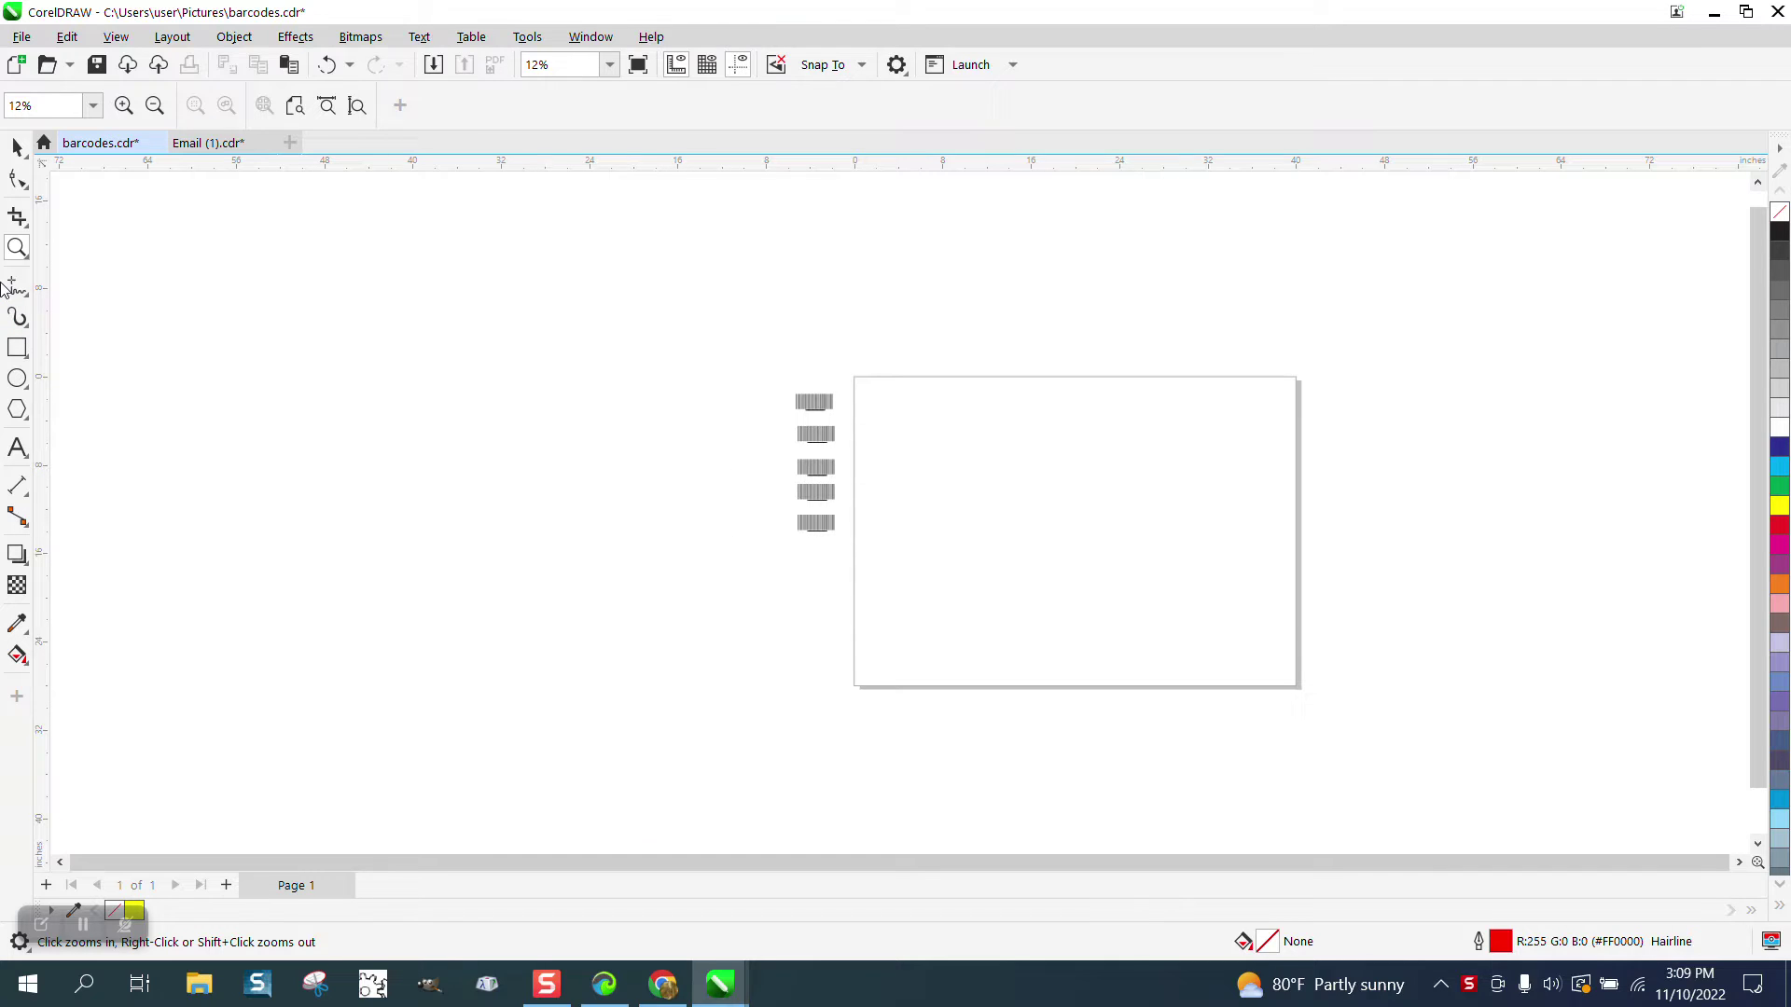
drag(767, 374, 1343, 701)
click(17, 147)
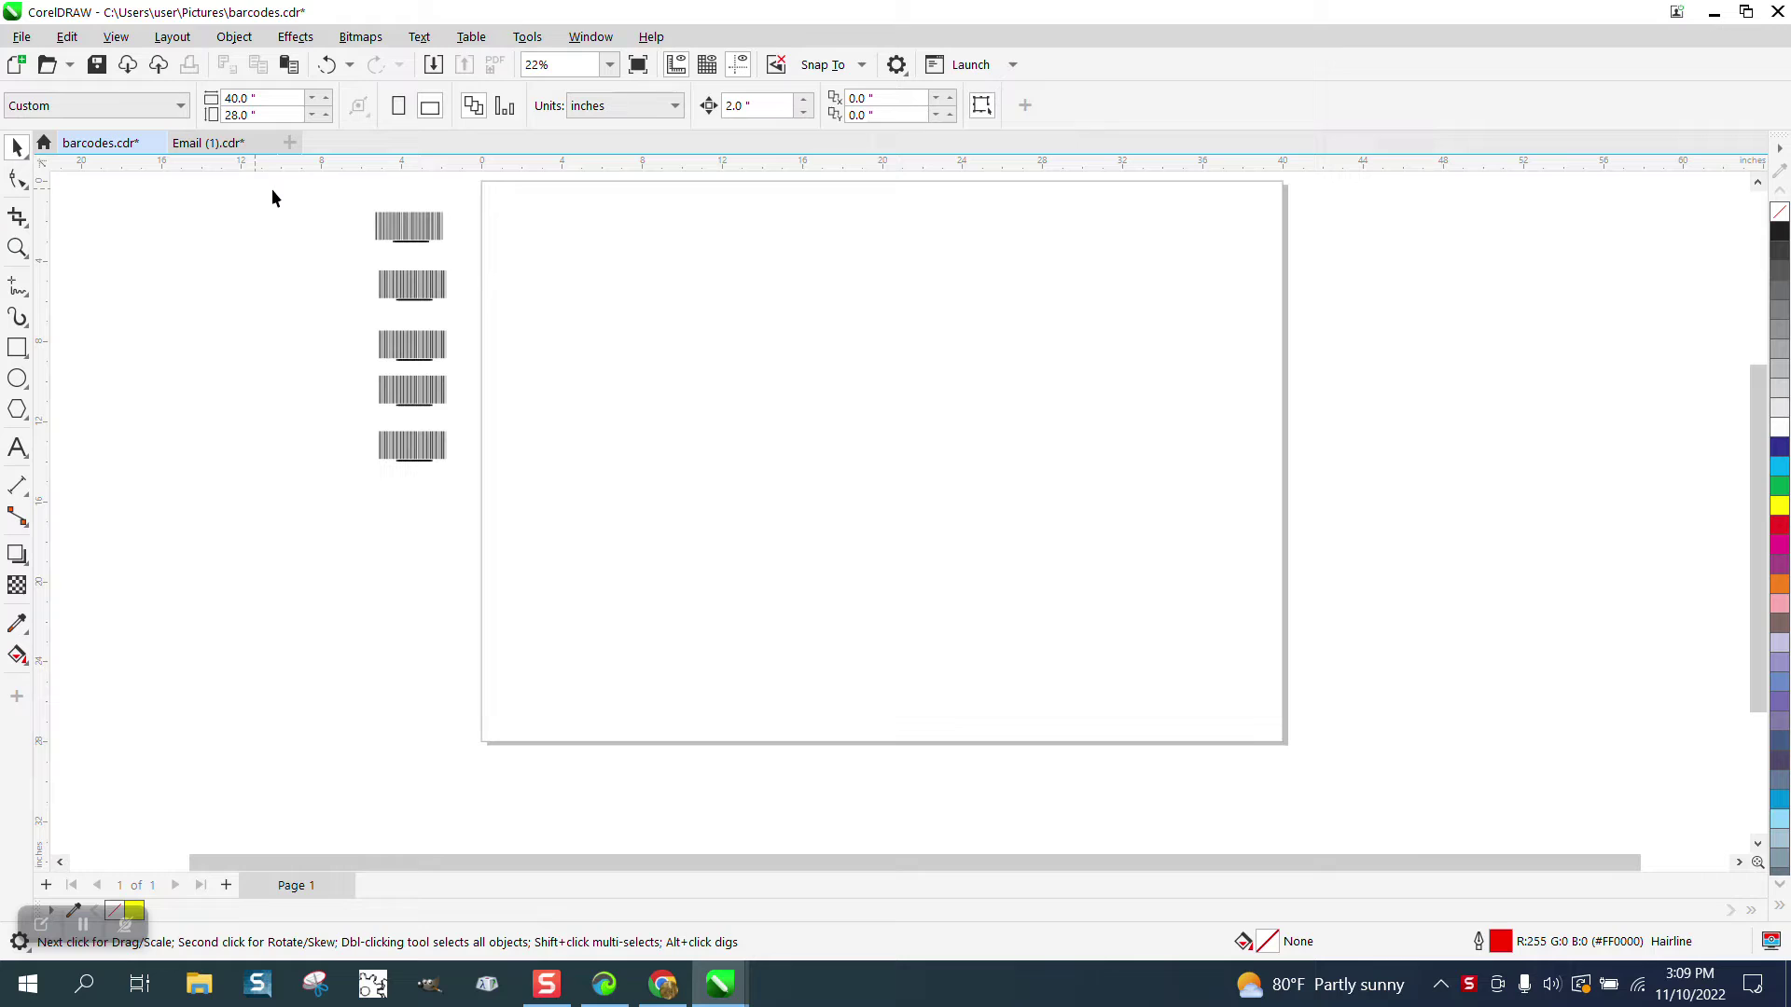
drag(400, 224, 428, 250)
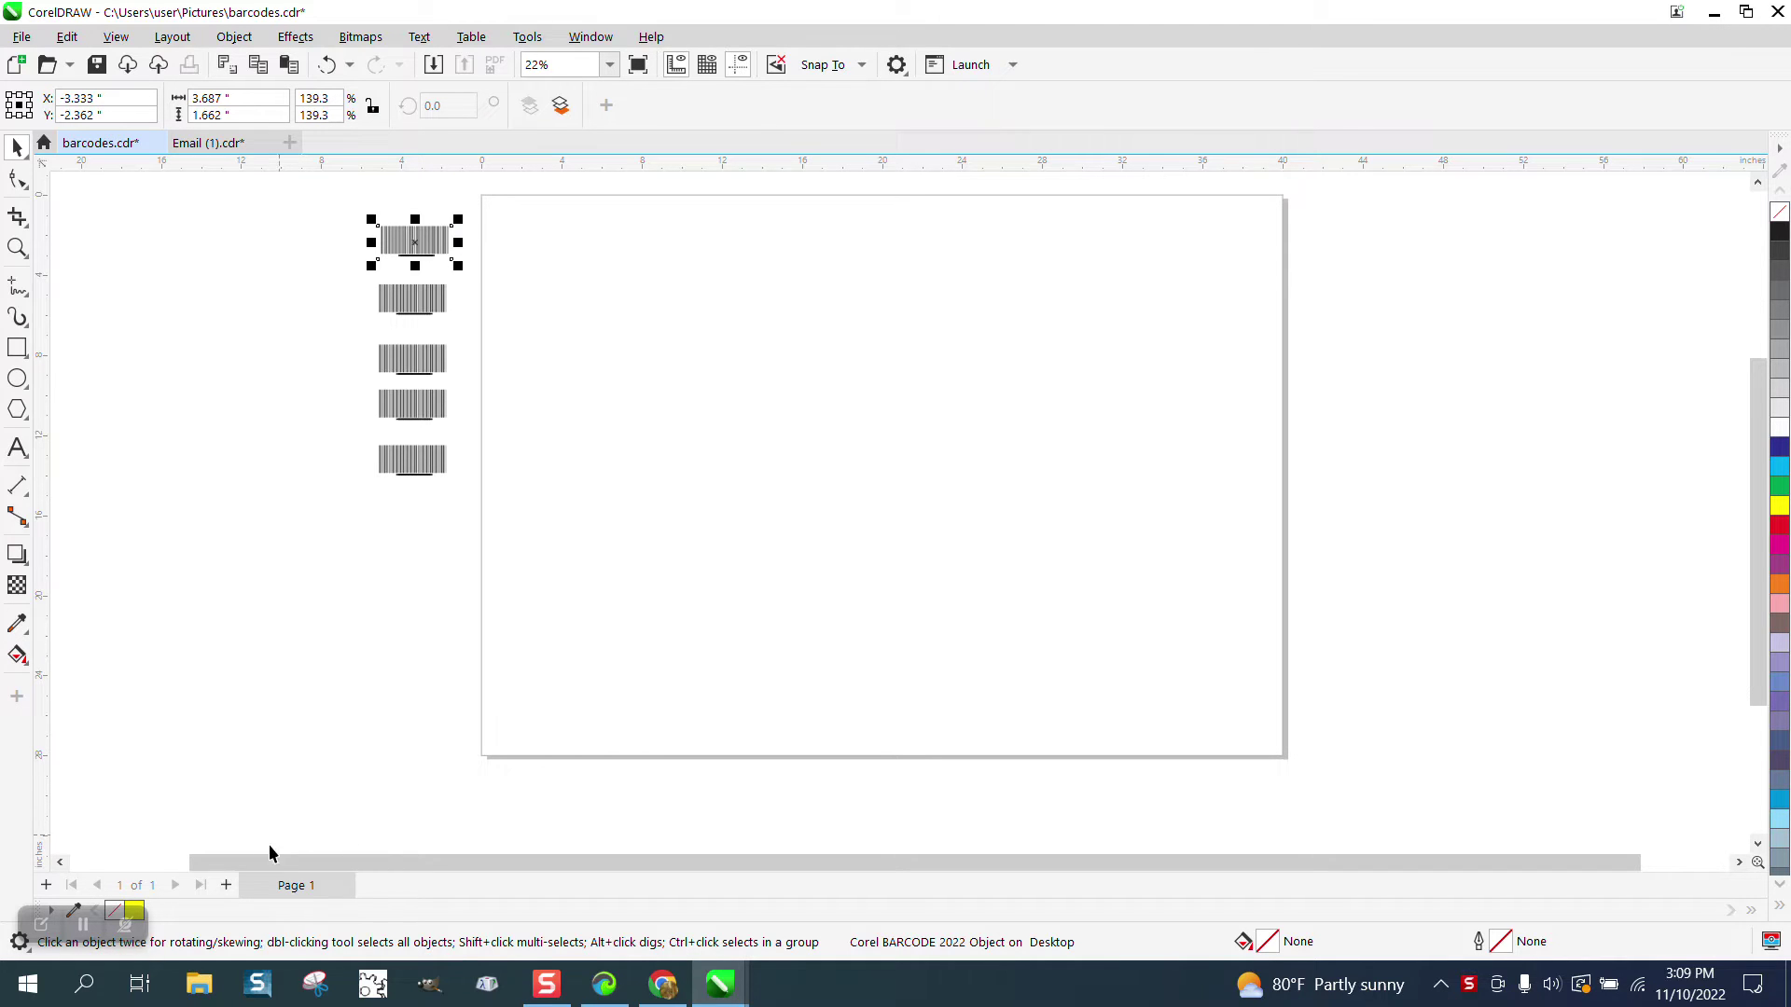
- Add four pages so the document has five, then return to Page 1
click(225, 885)
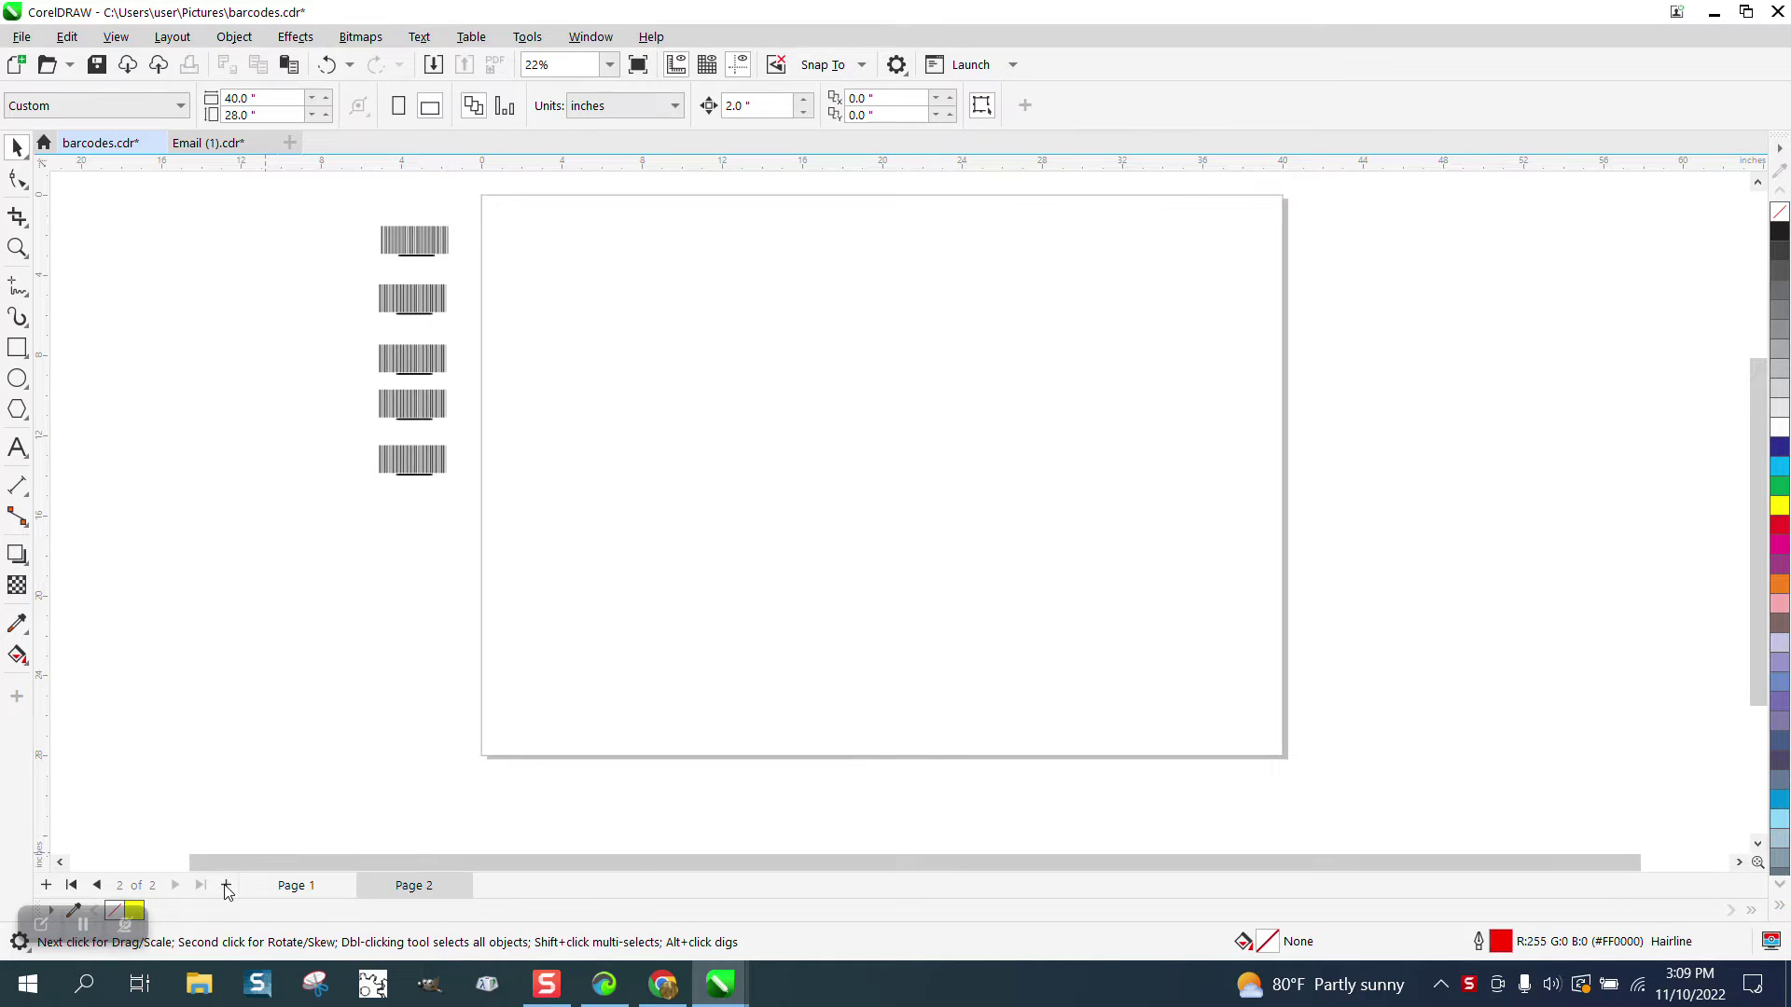
click(225, 885)
click(226, 885)
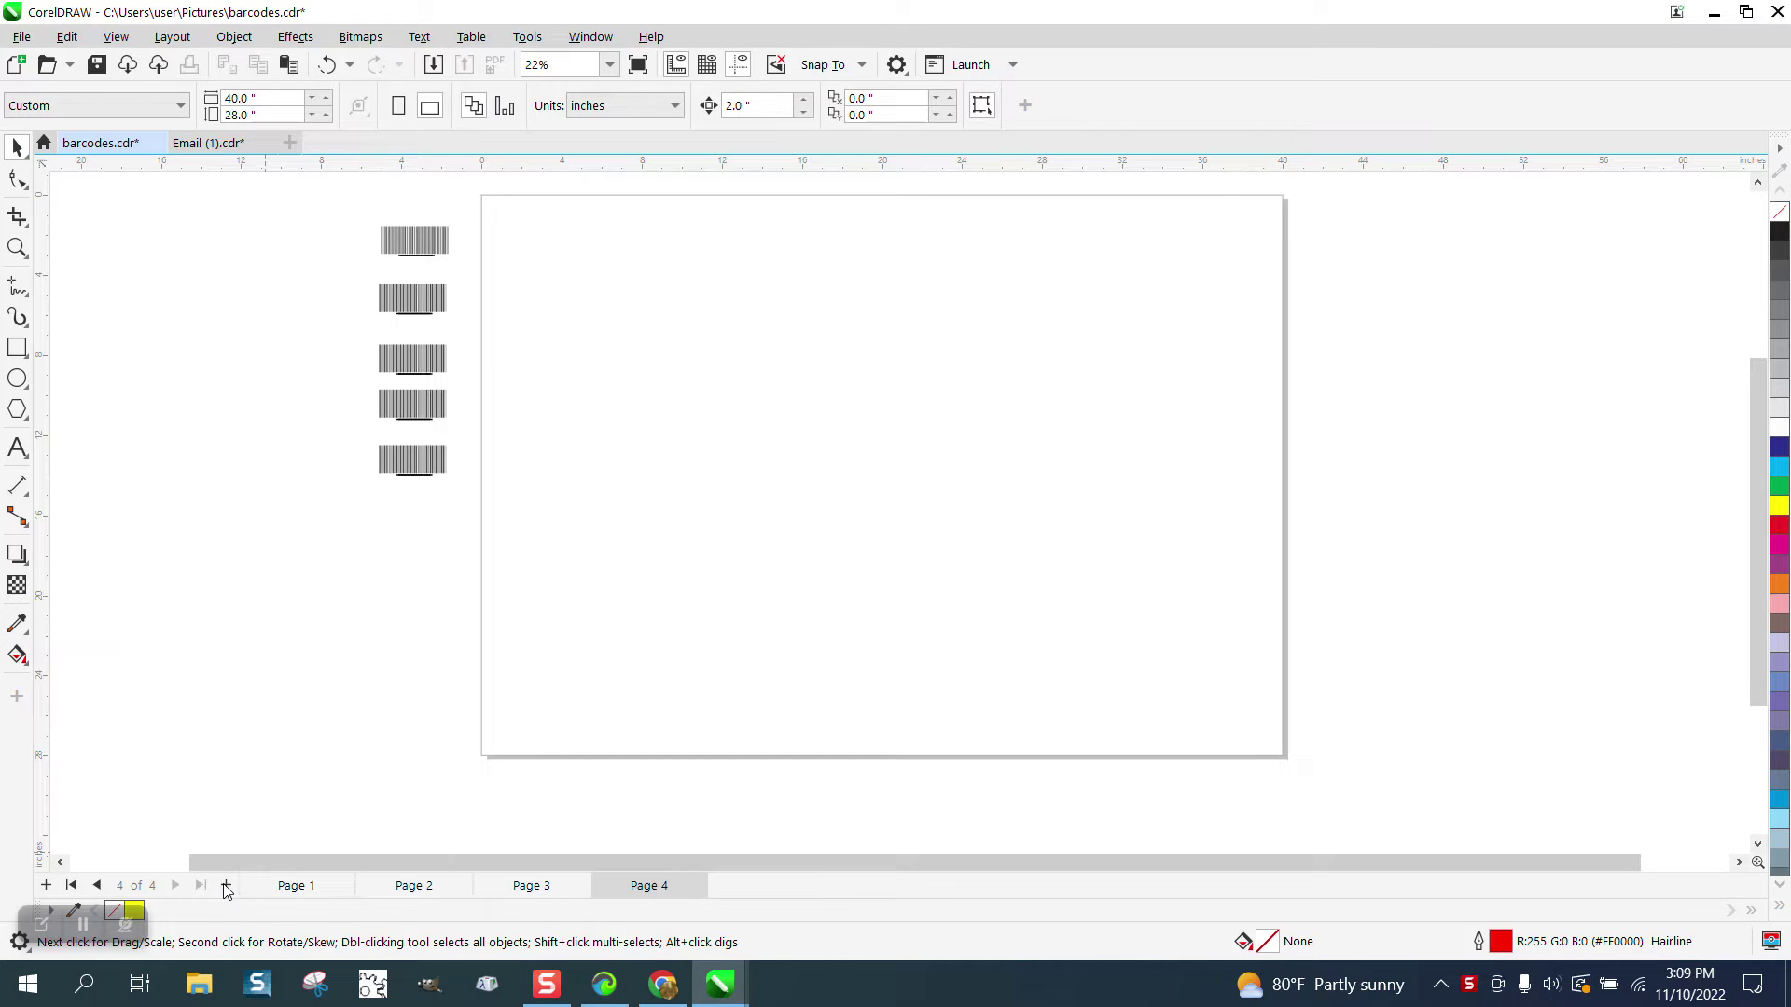
click(226, 885)
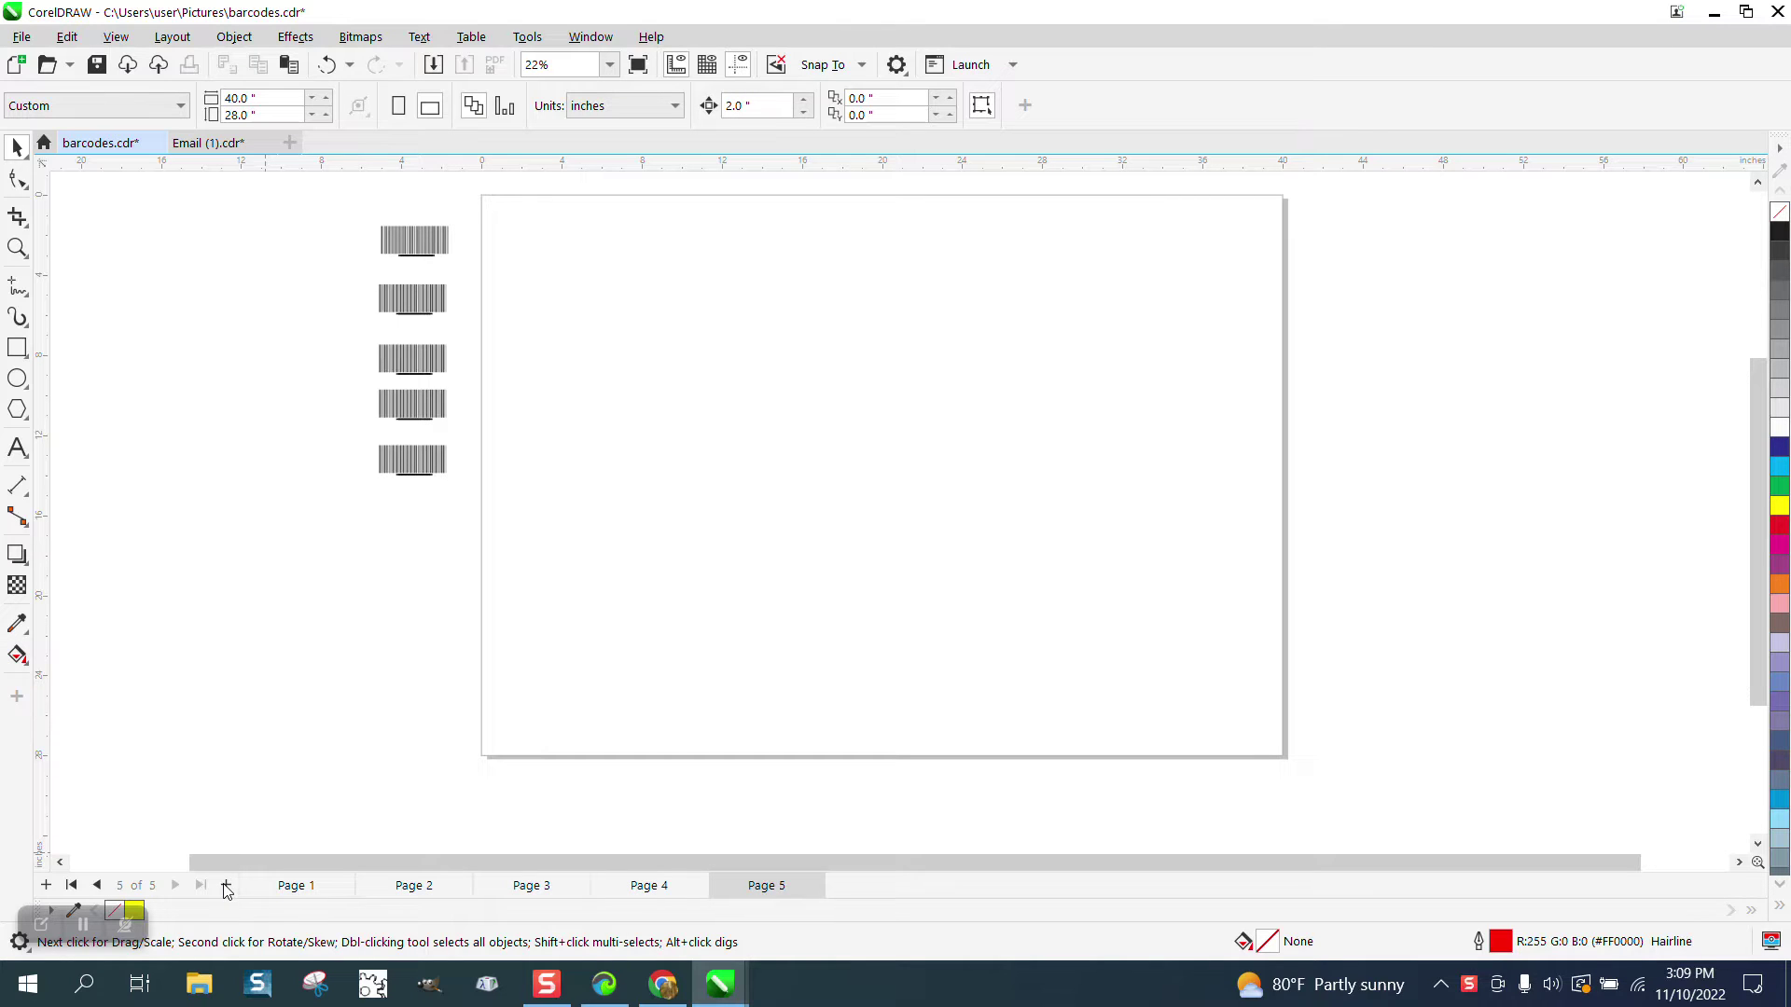
click(643, 885)
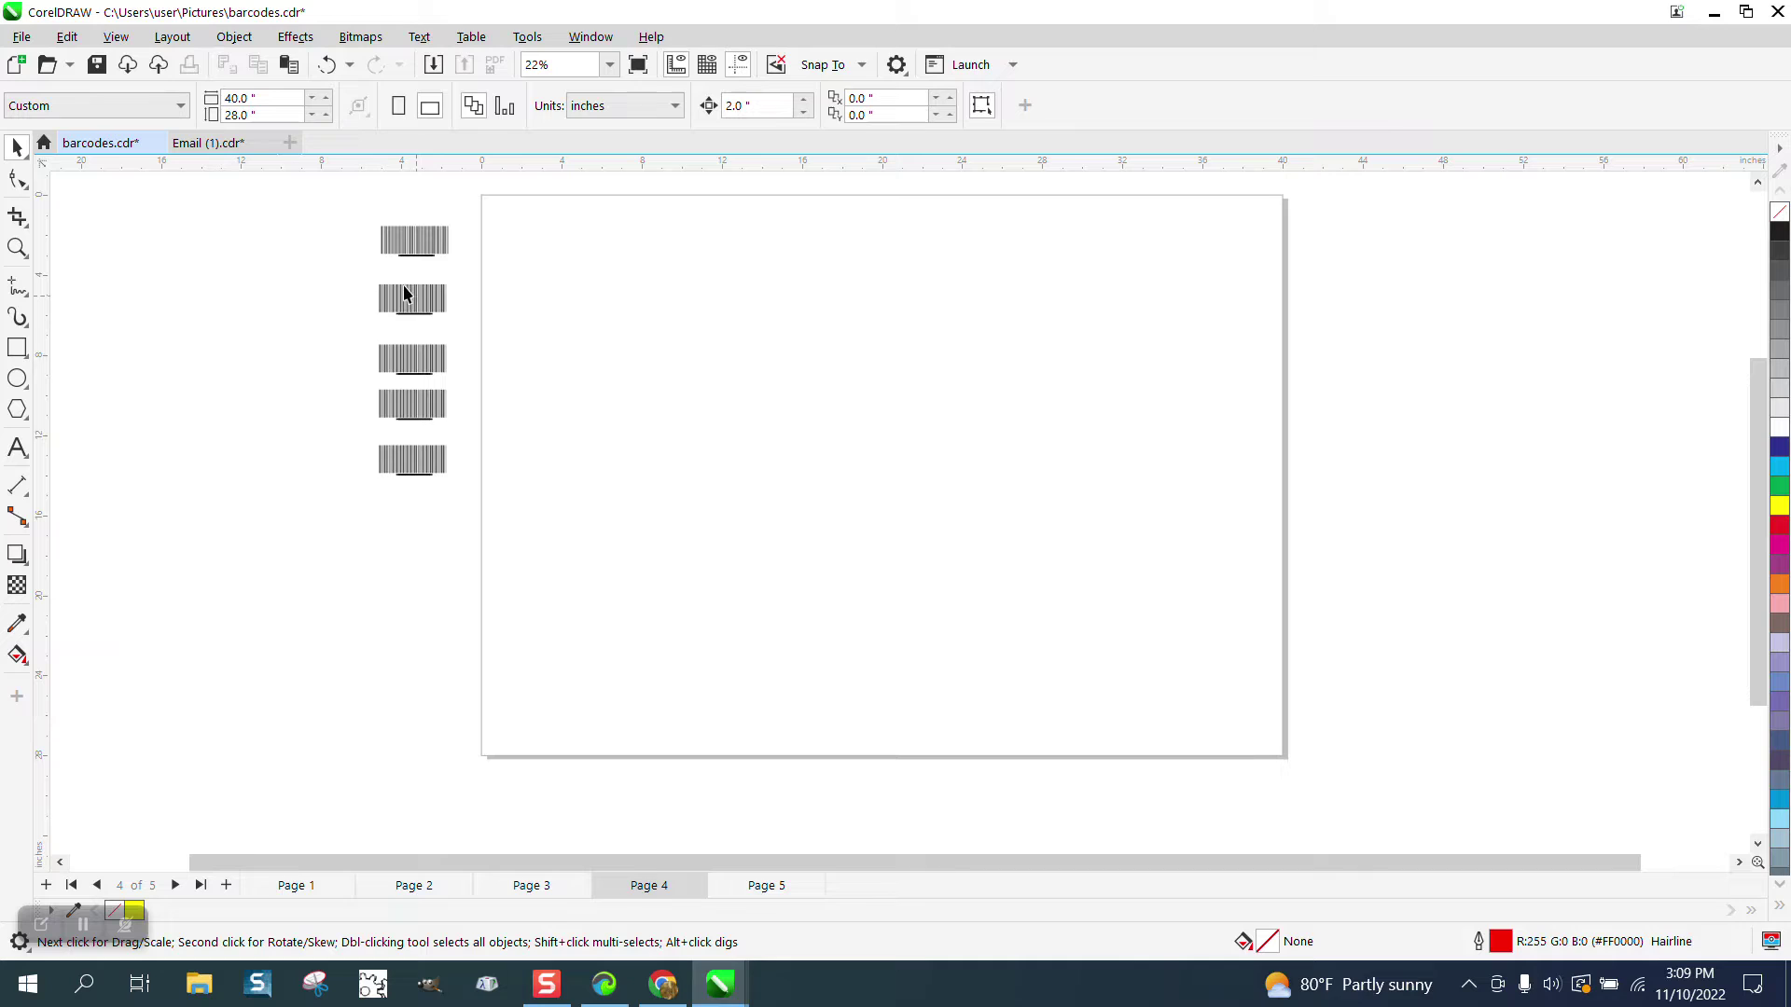
click(282, 886)
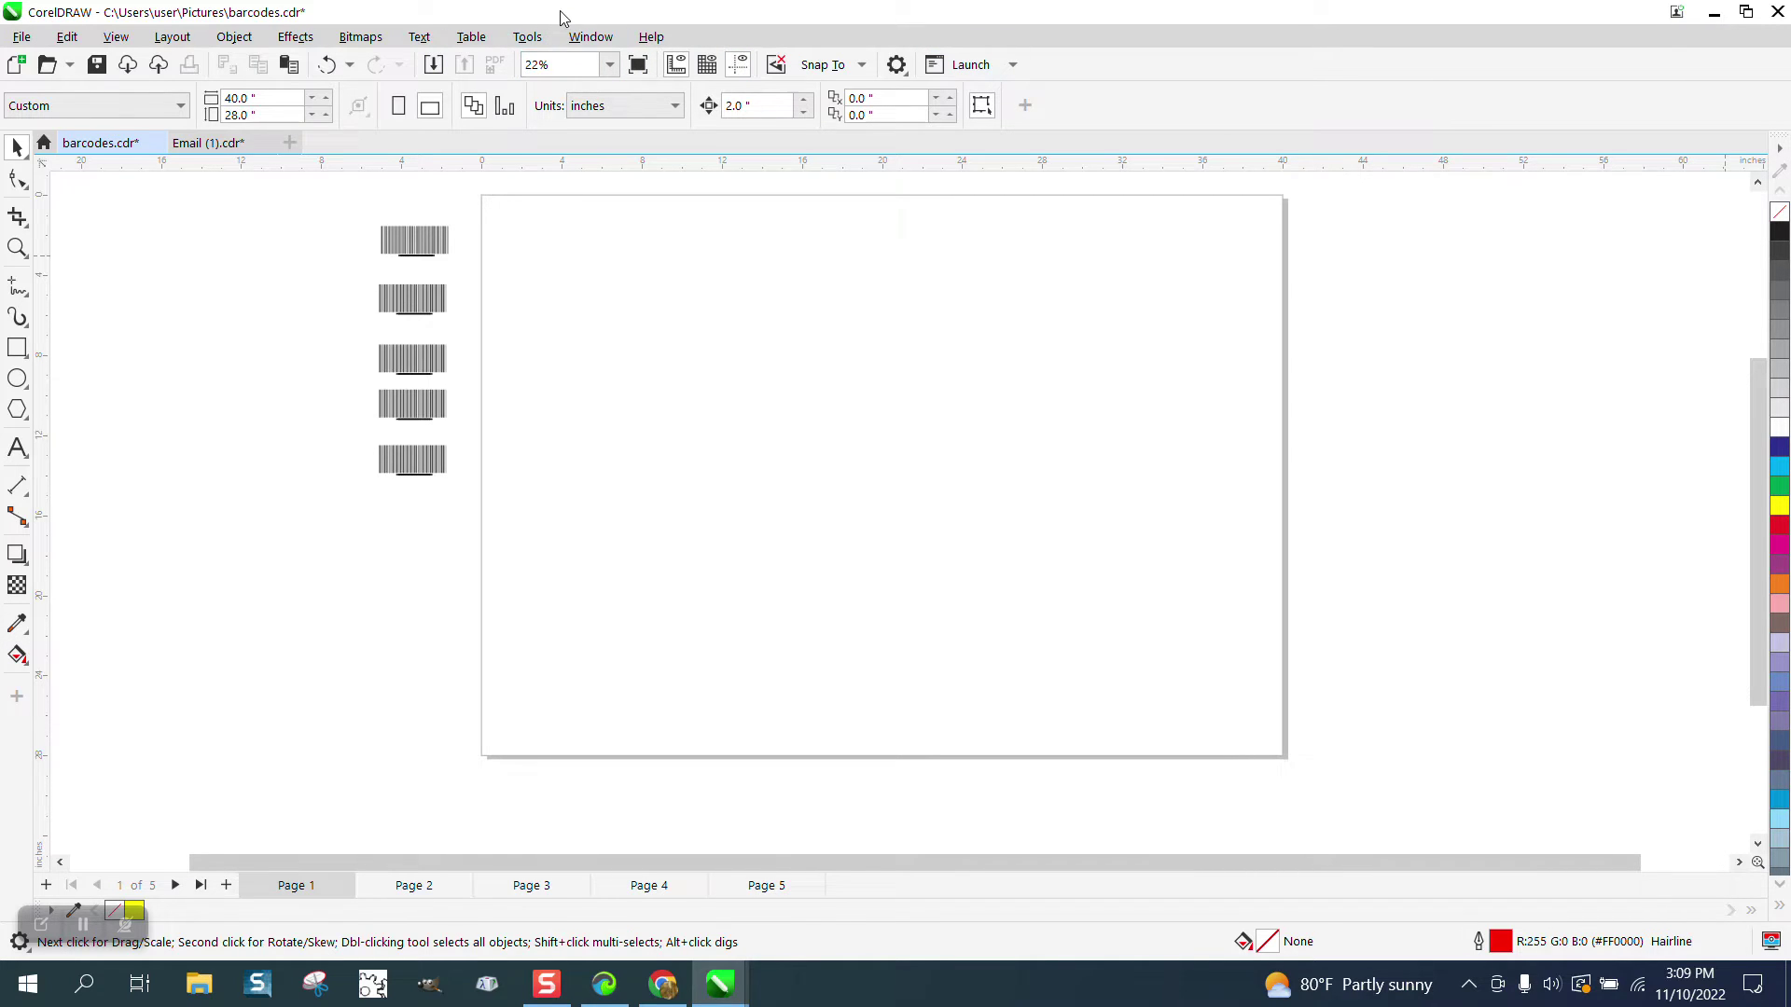
click(590, 36)
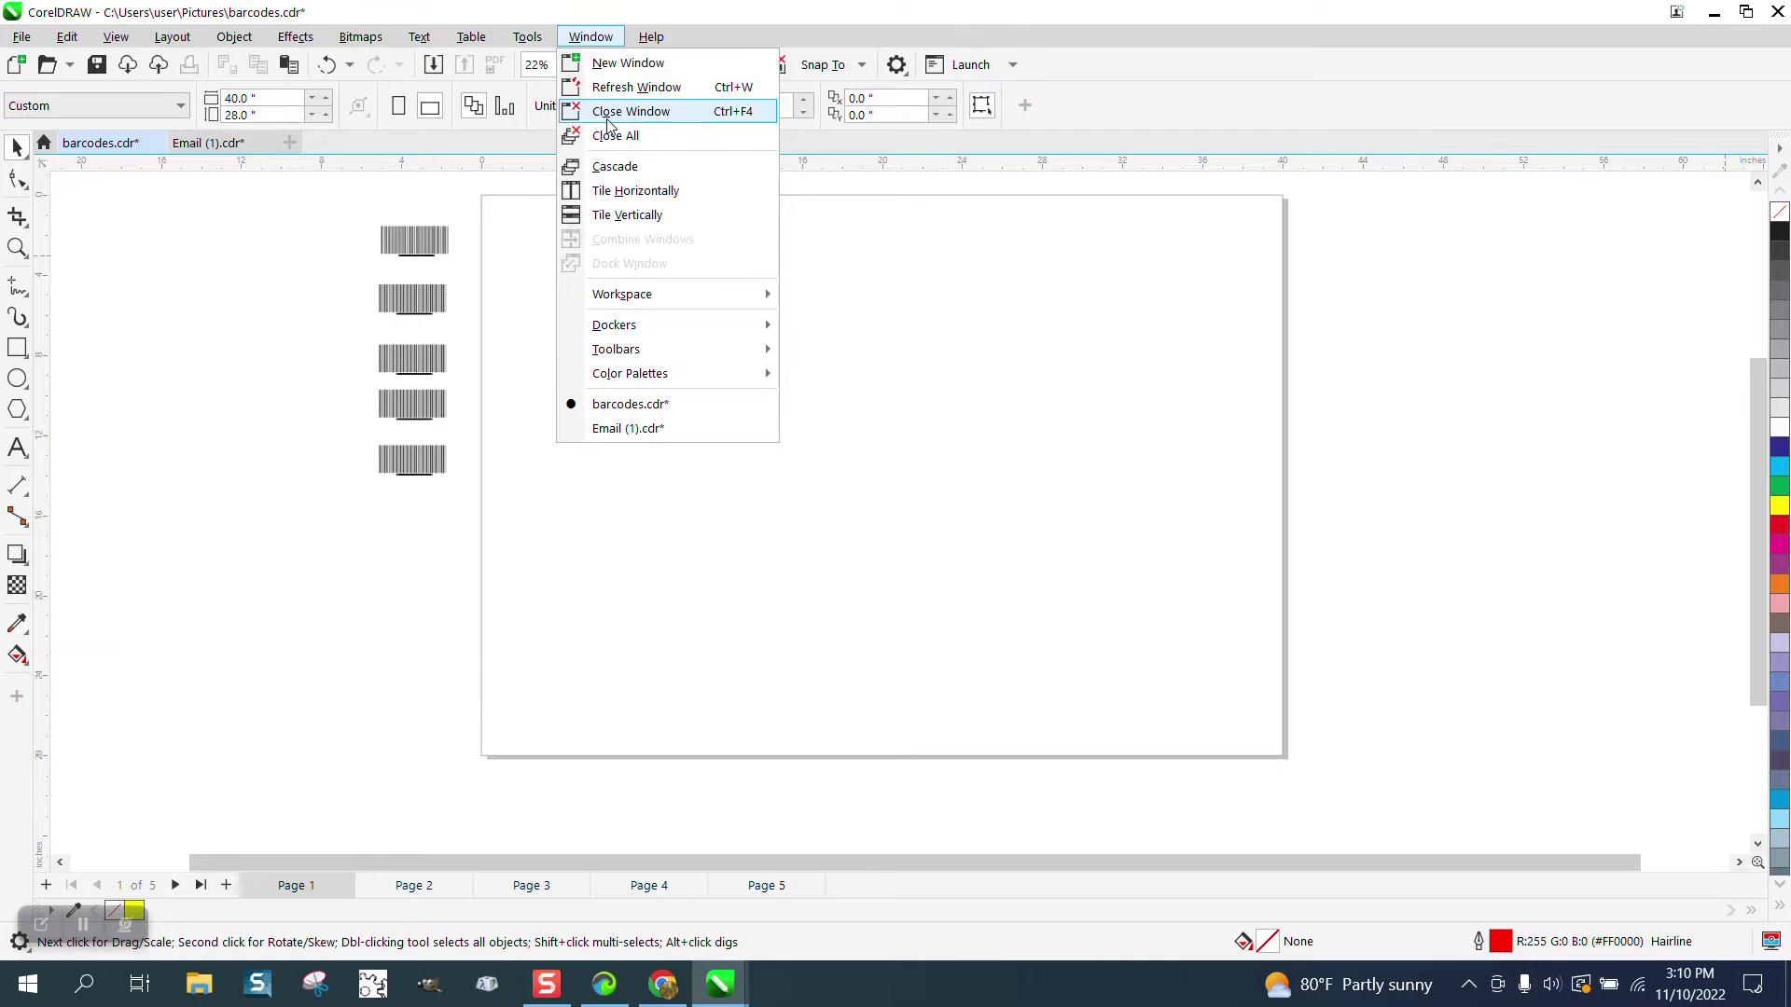
mouse_move(616, 327)
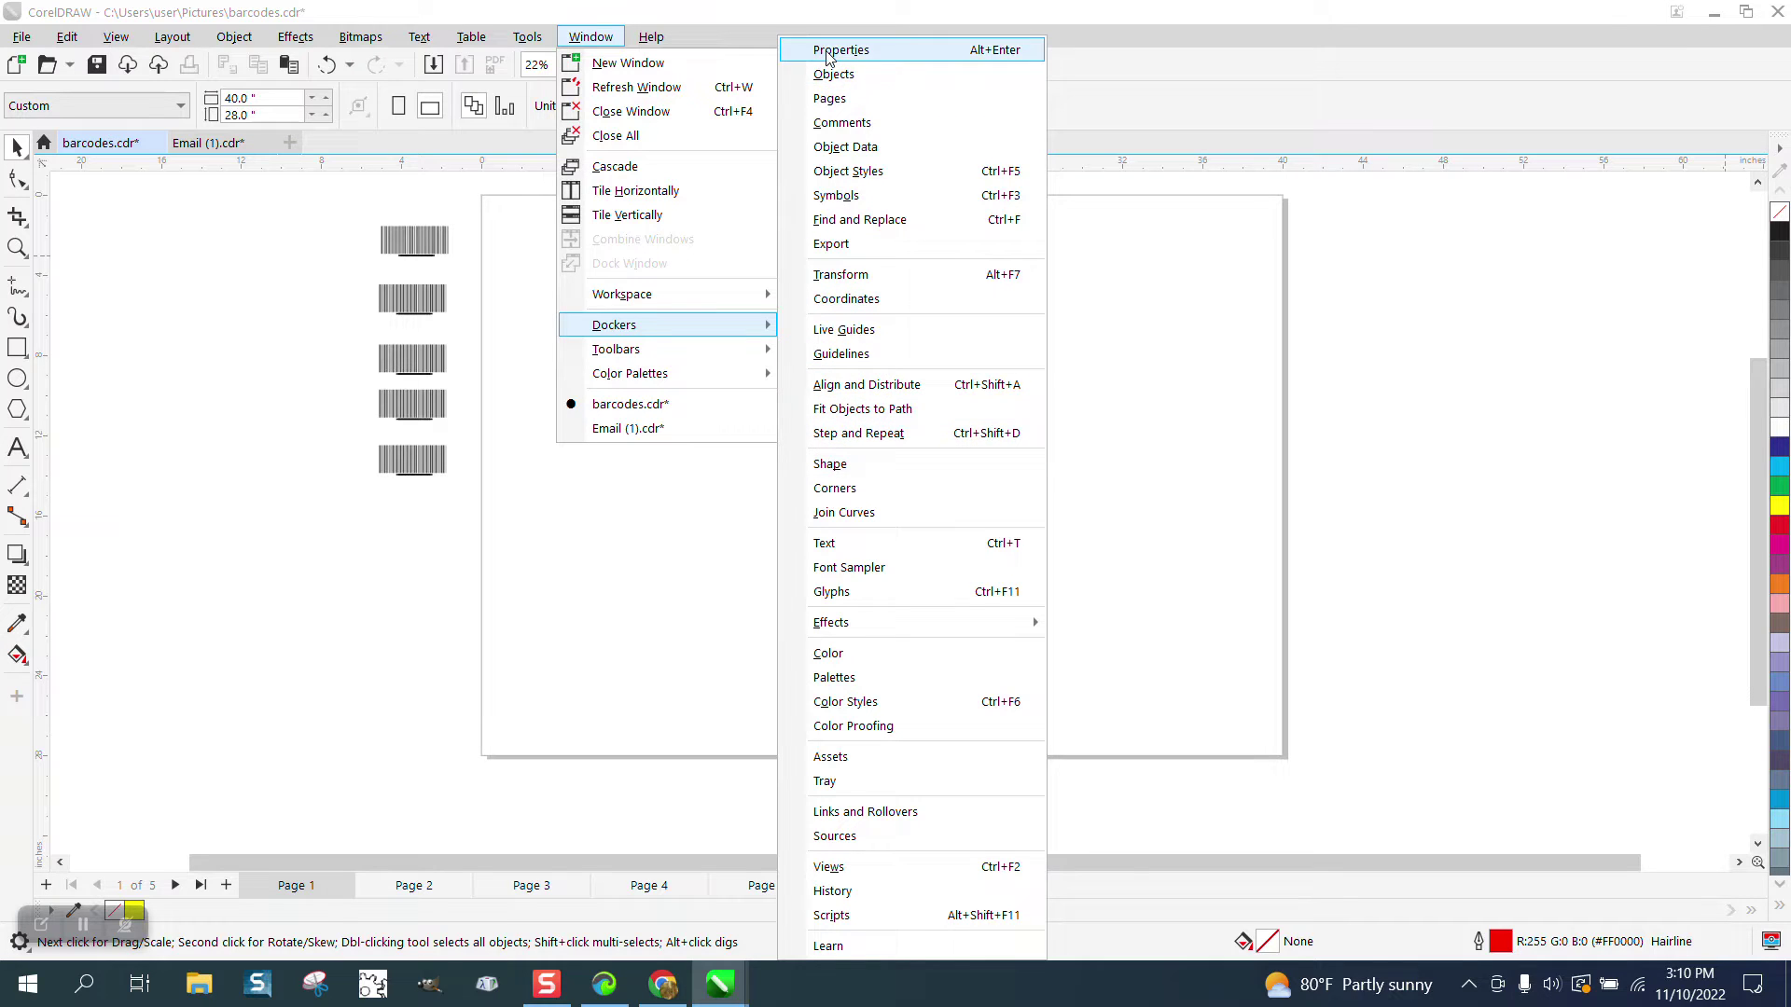
click(833, 75)
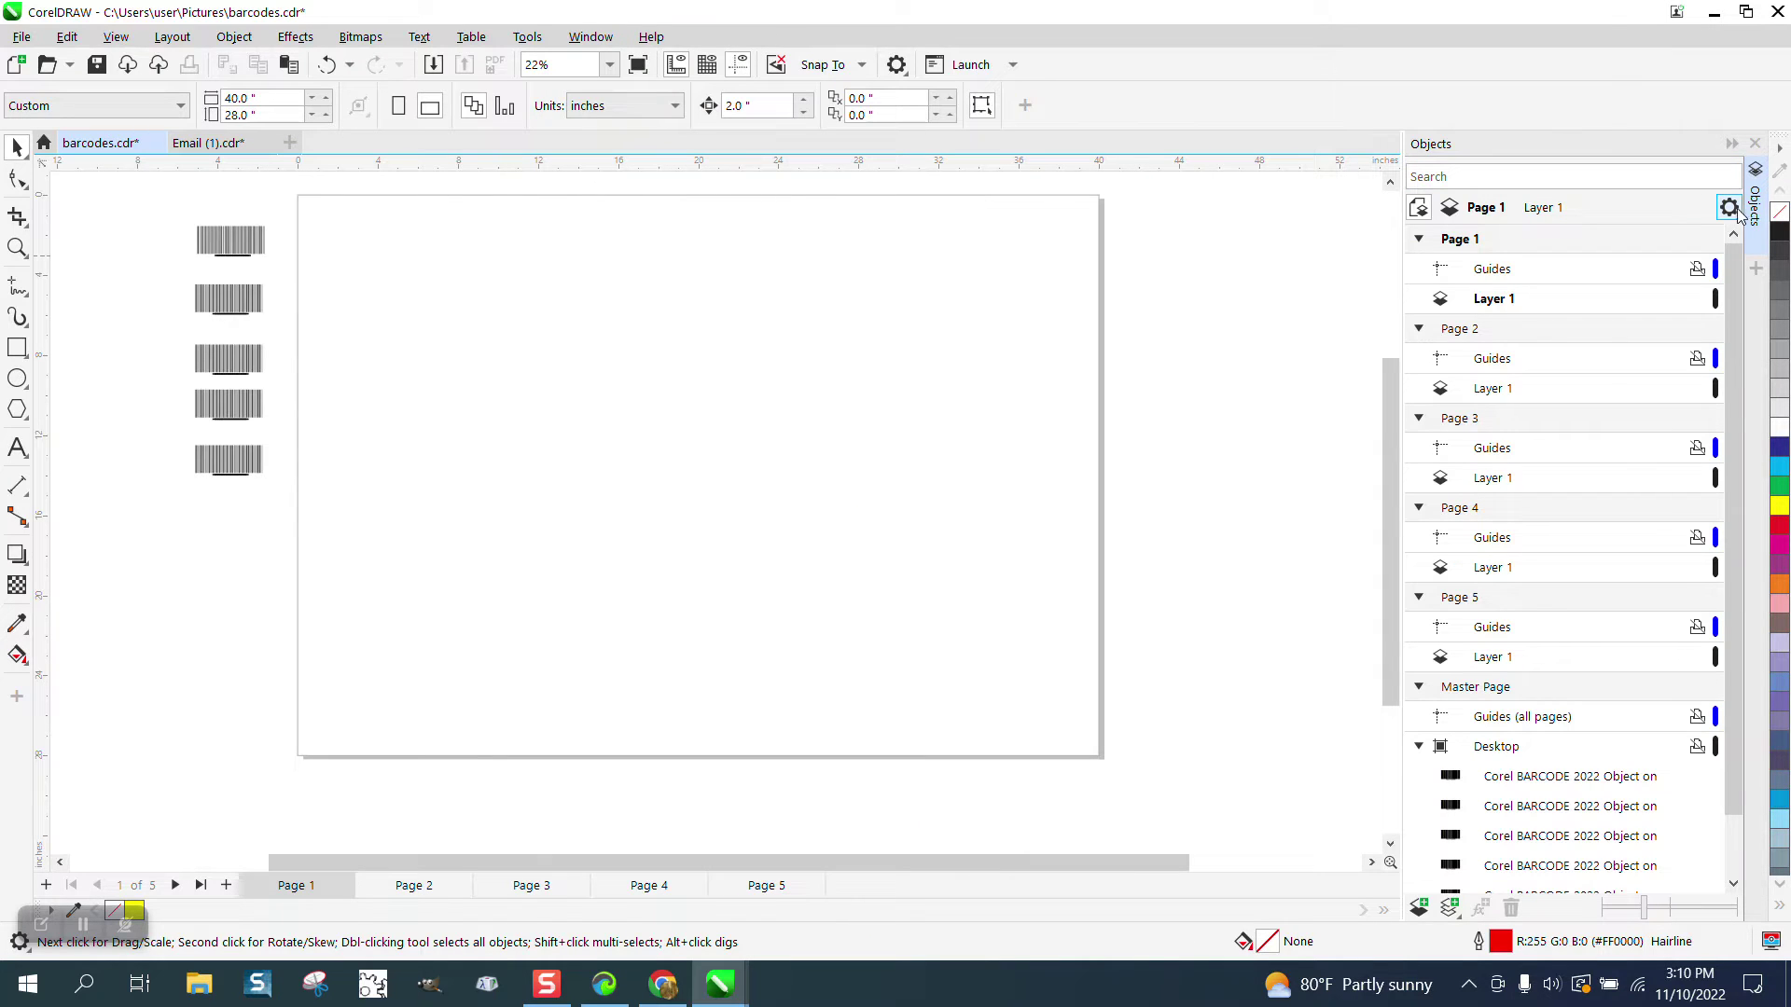
click(1737, 215)
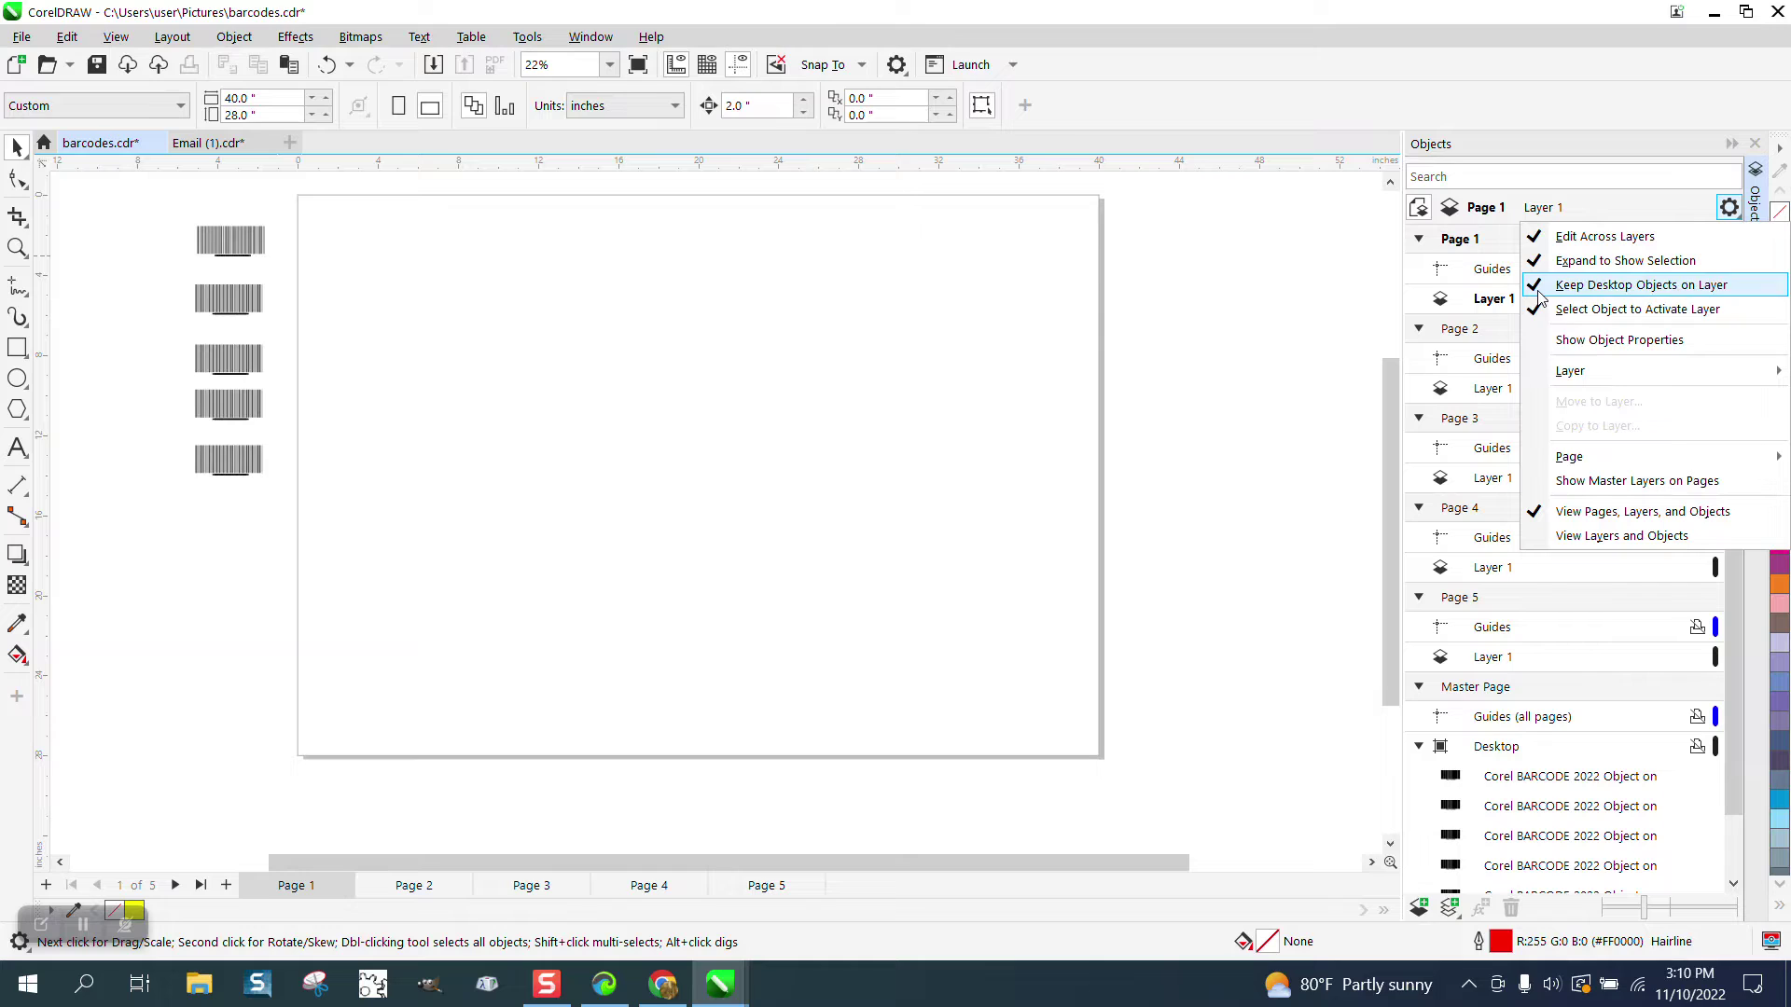
click(1210, 308)
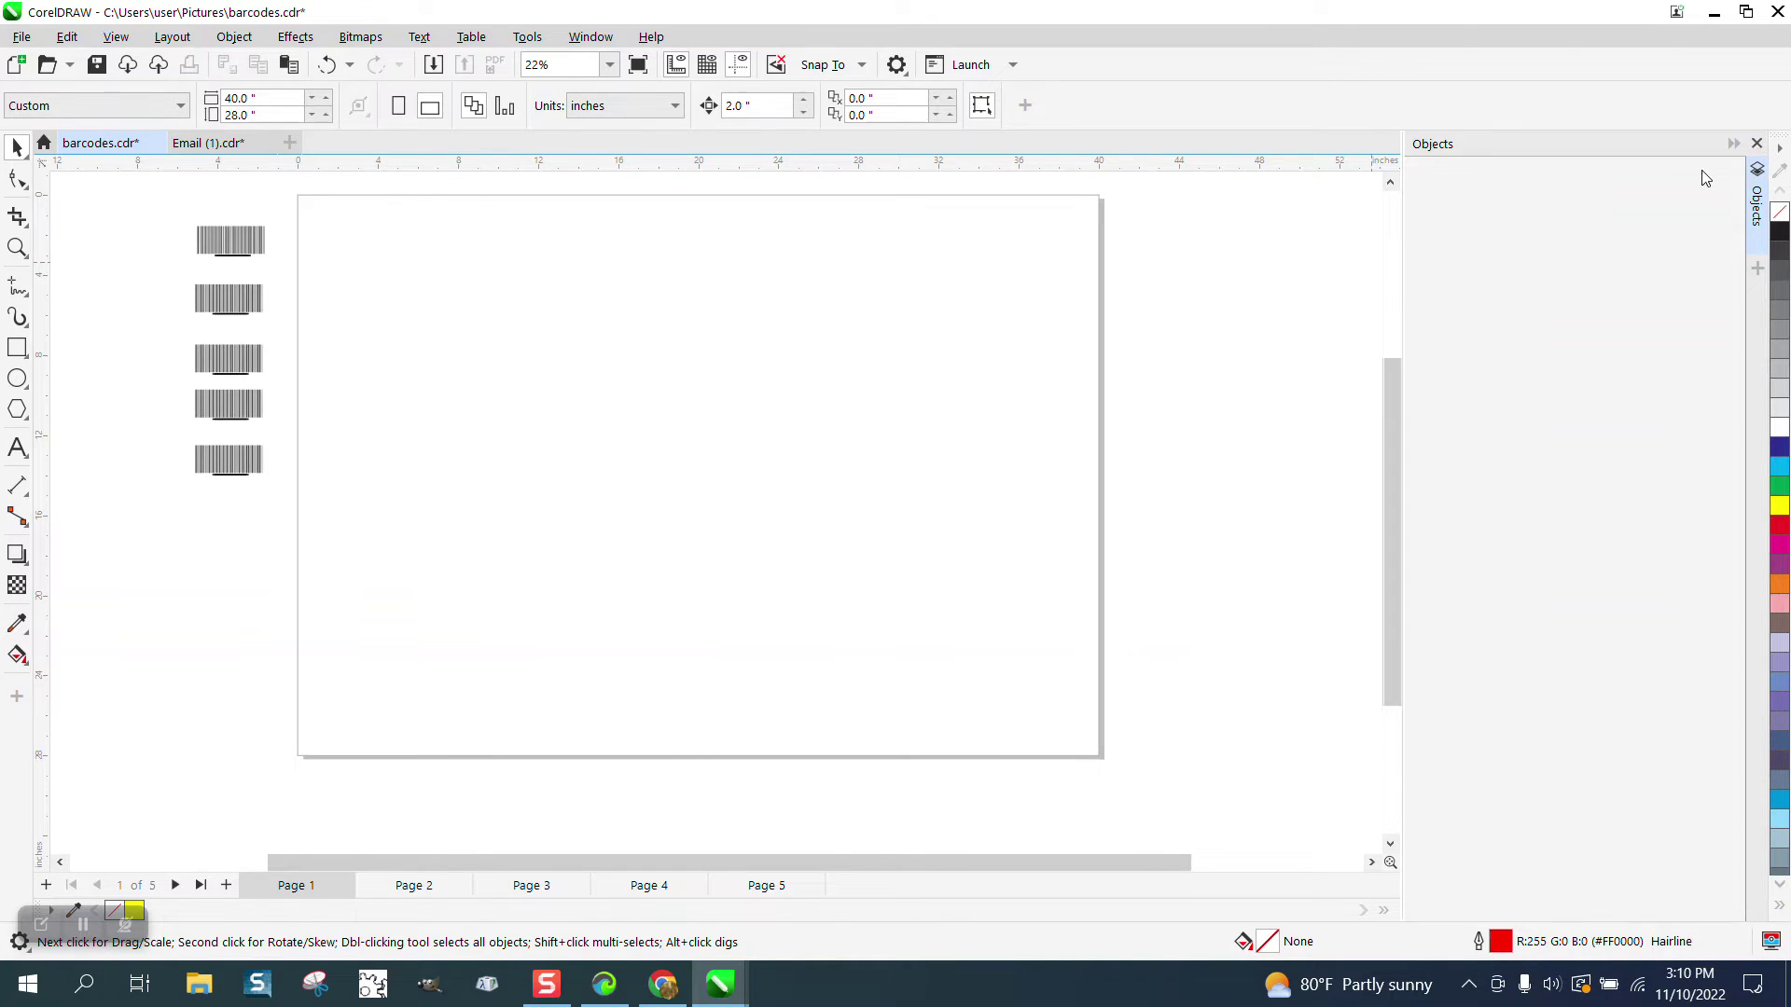
click(1754, 143)
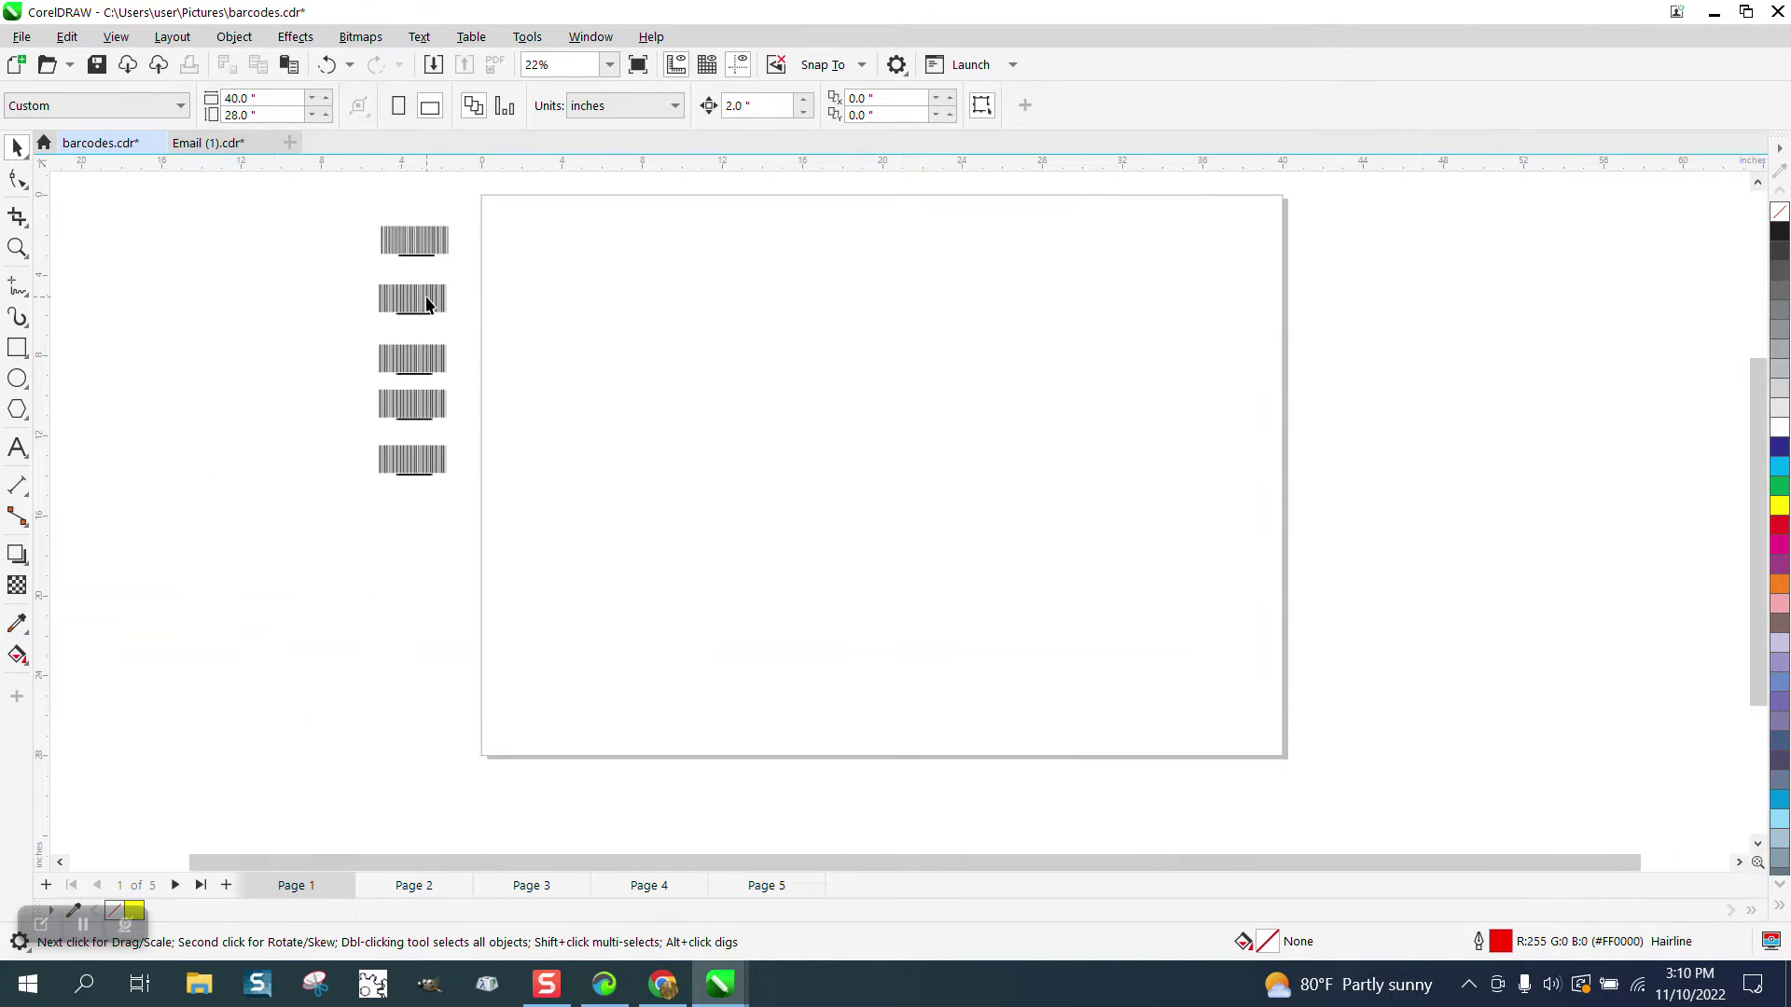
- Centre the top barcode on Page 1 with P, then start recording a macro named 'bar'
click(429, 250)
key(p)
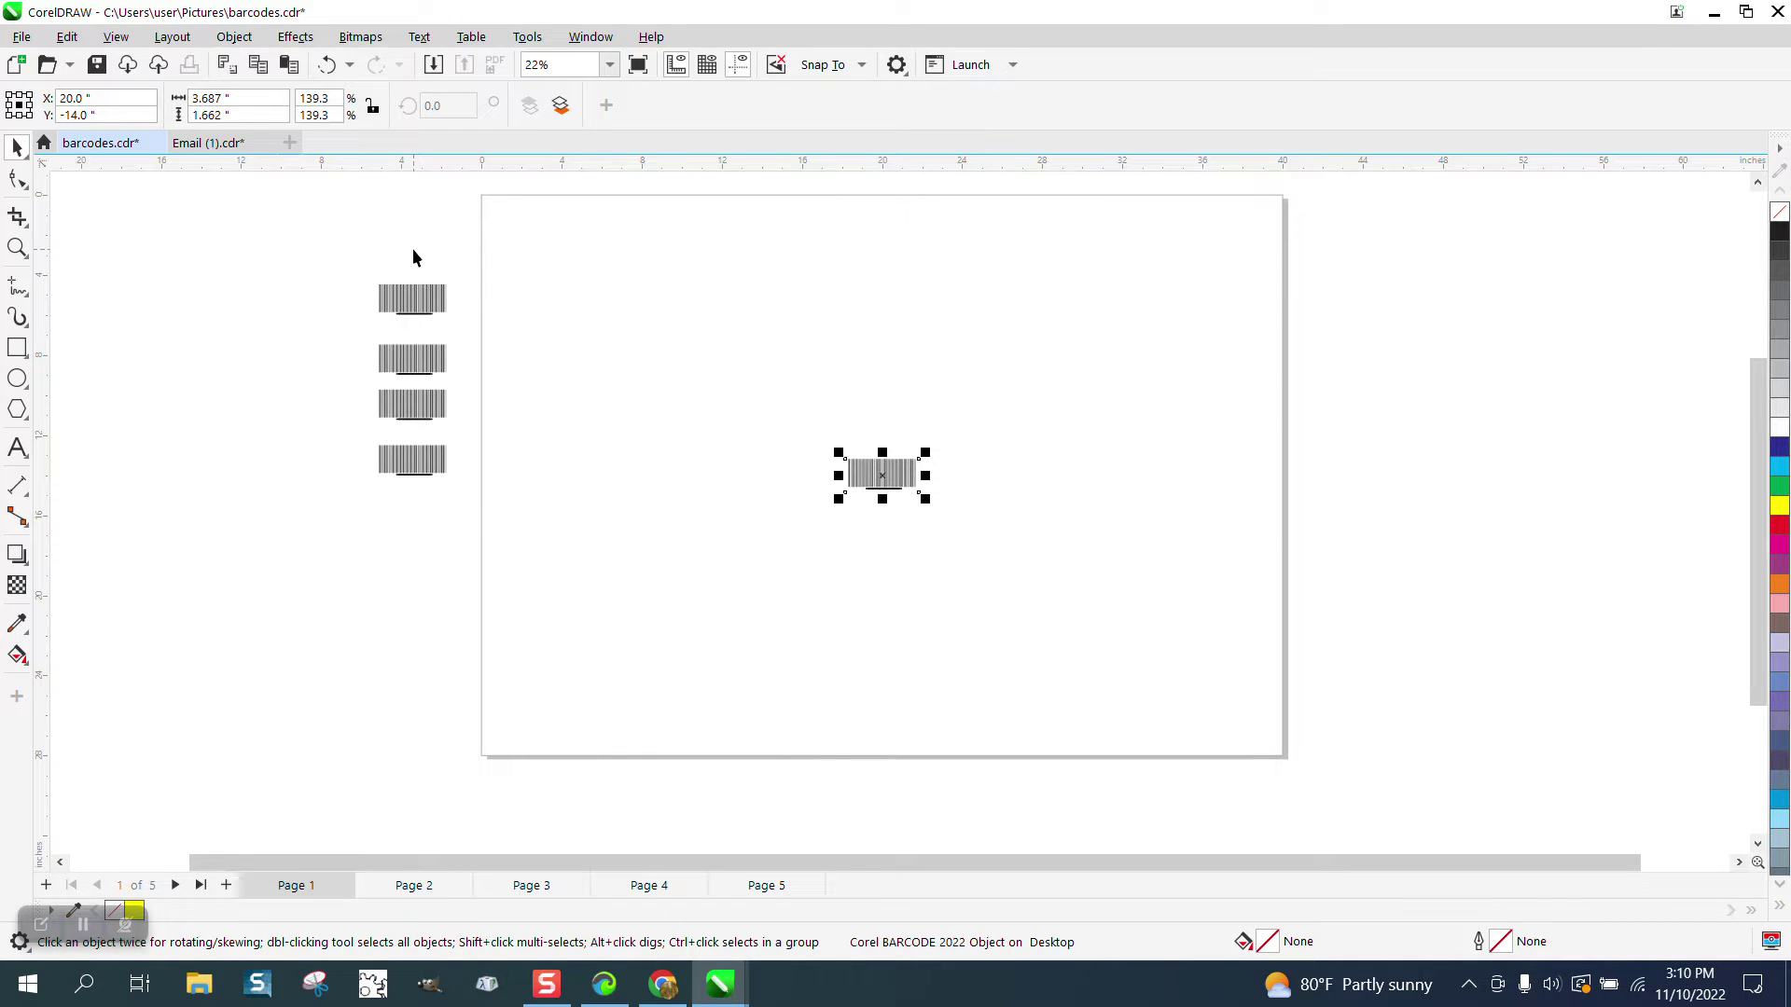
click(527, 37)
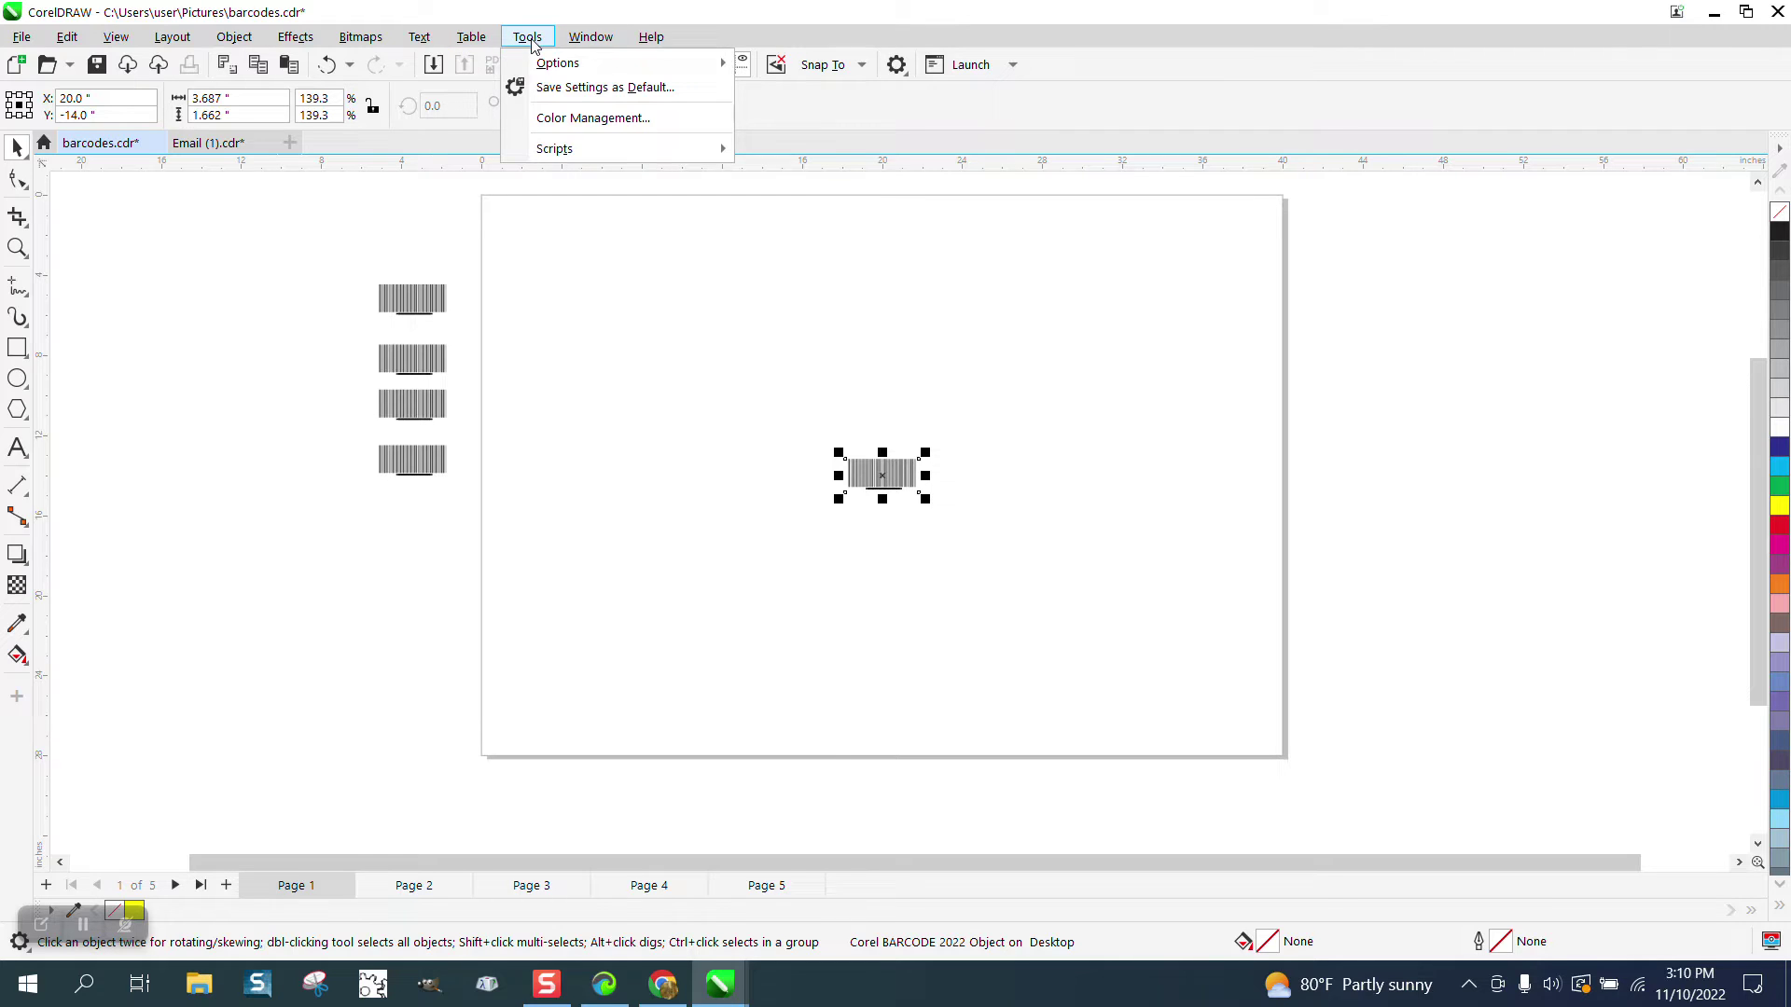
mouse_move(572, 156)
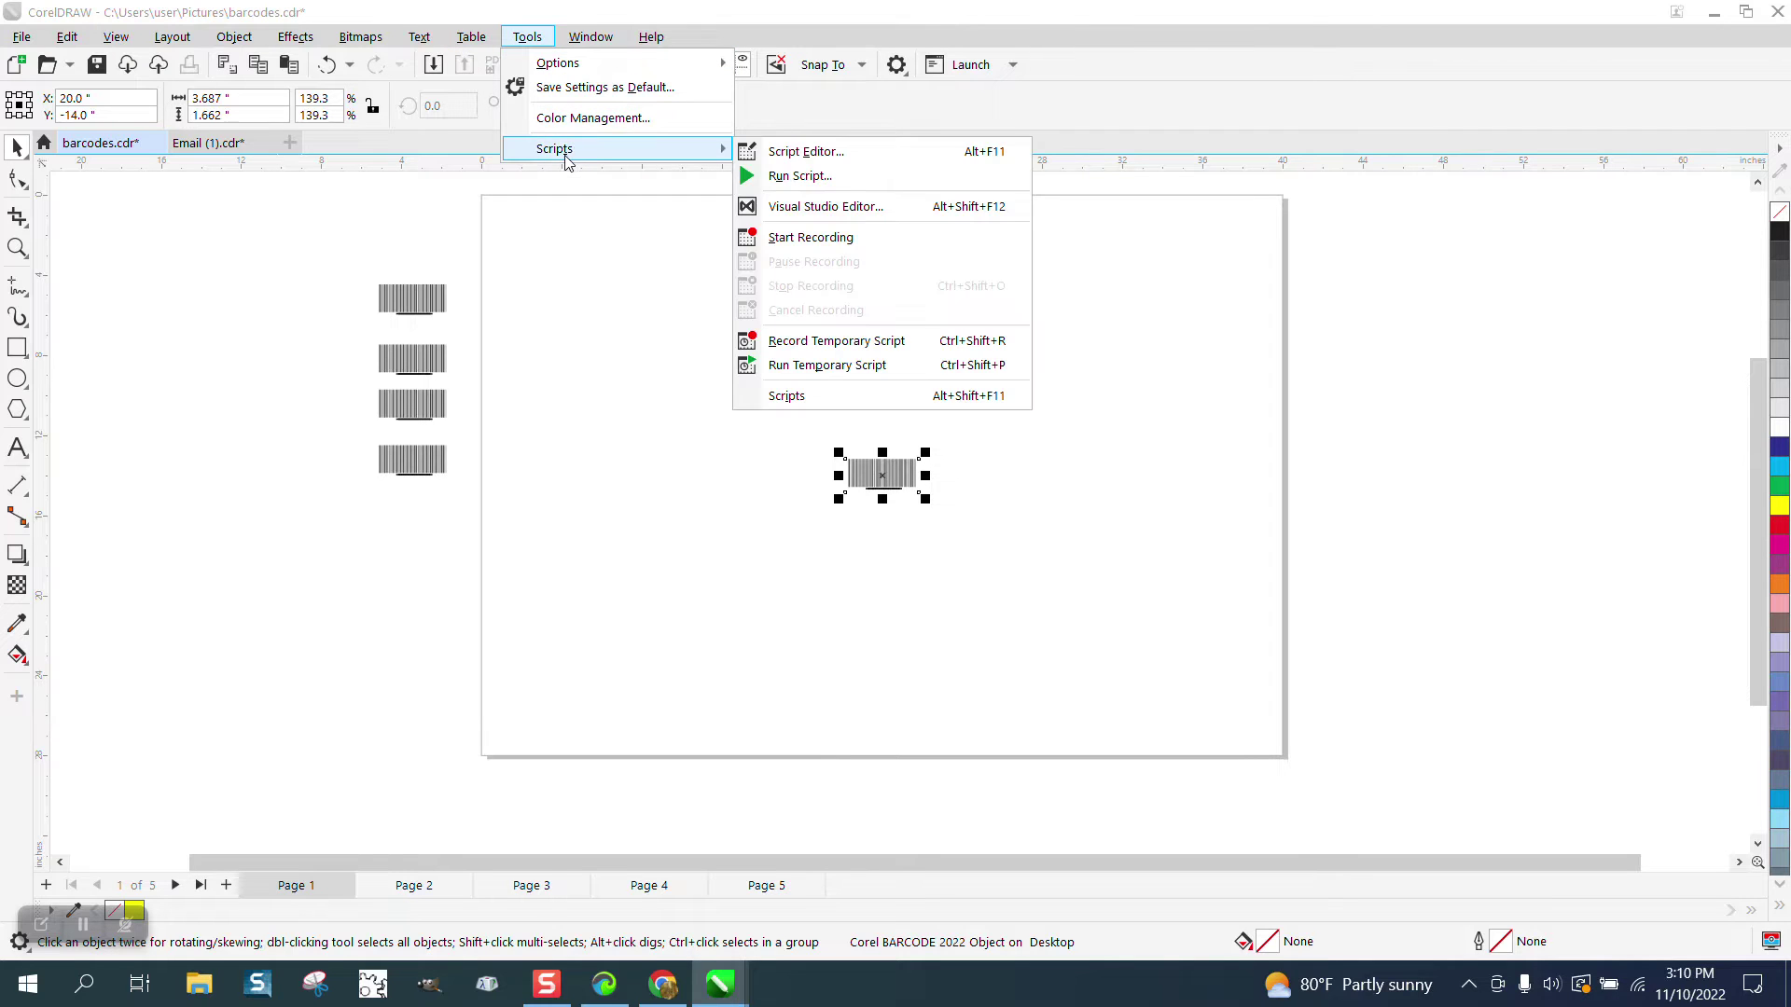
click(800, 246)
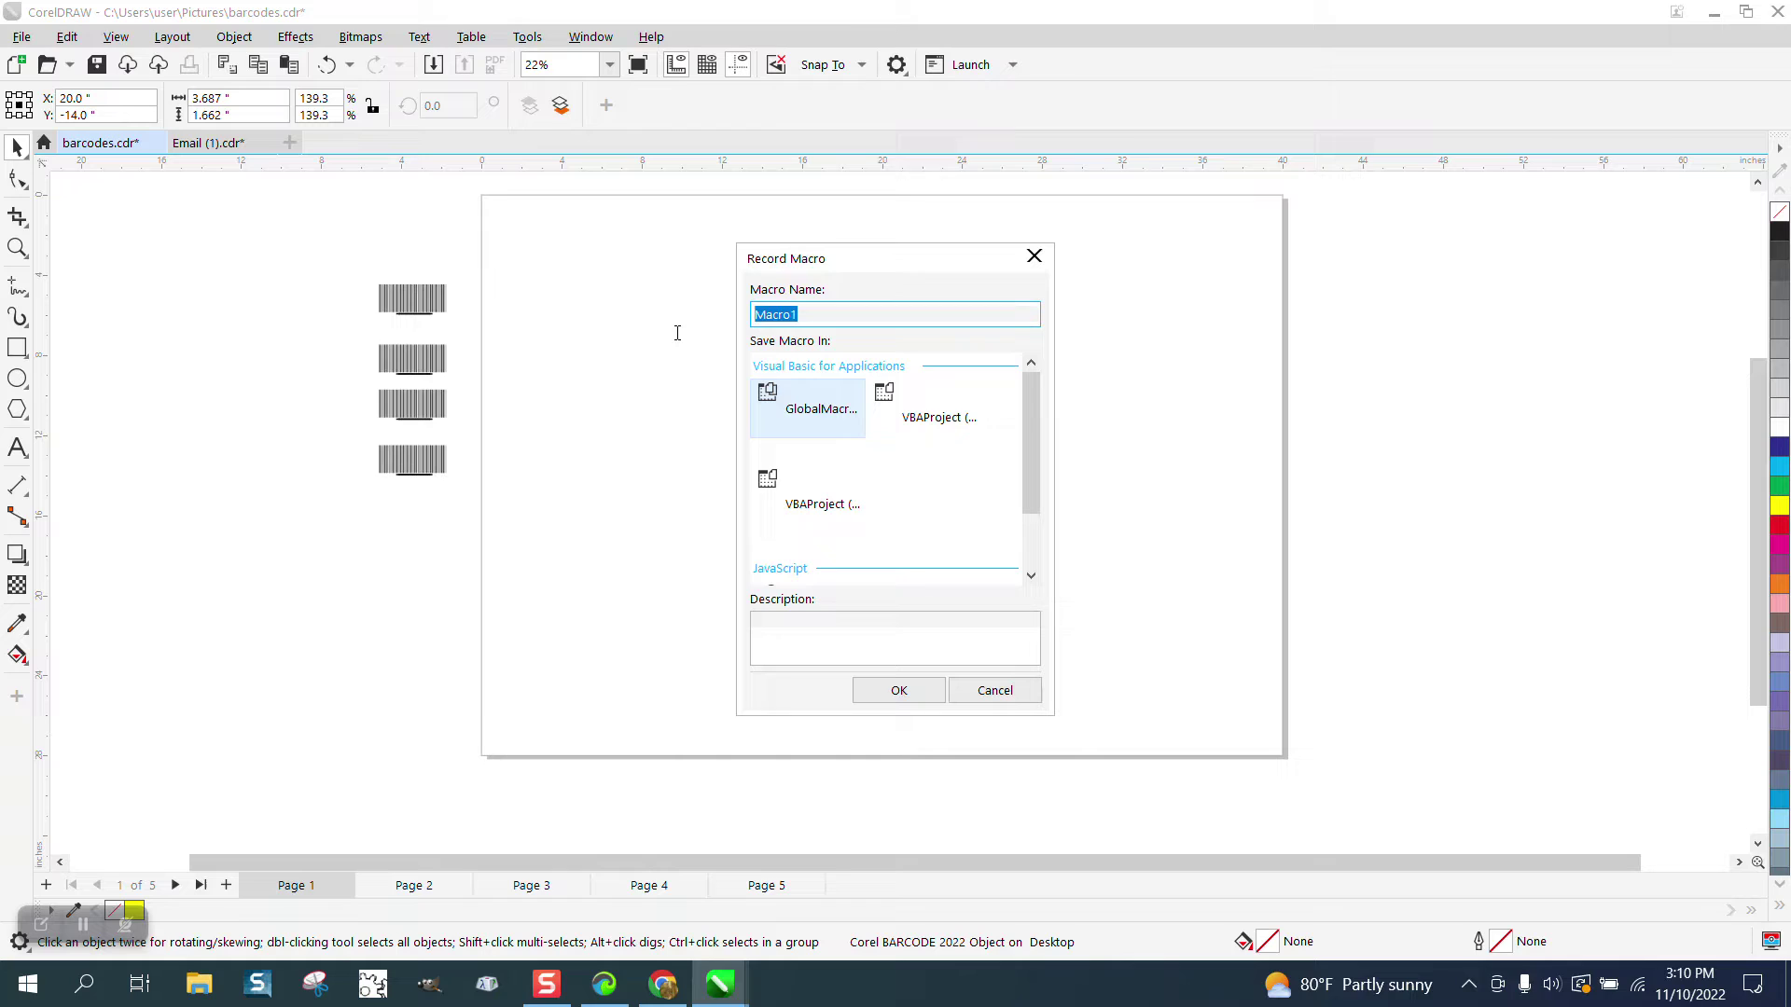
text(bar)
click(904, 690)
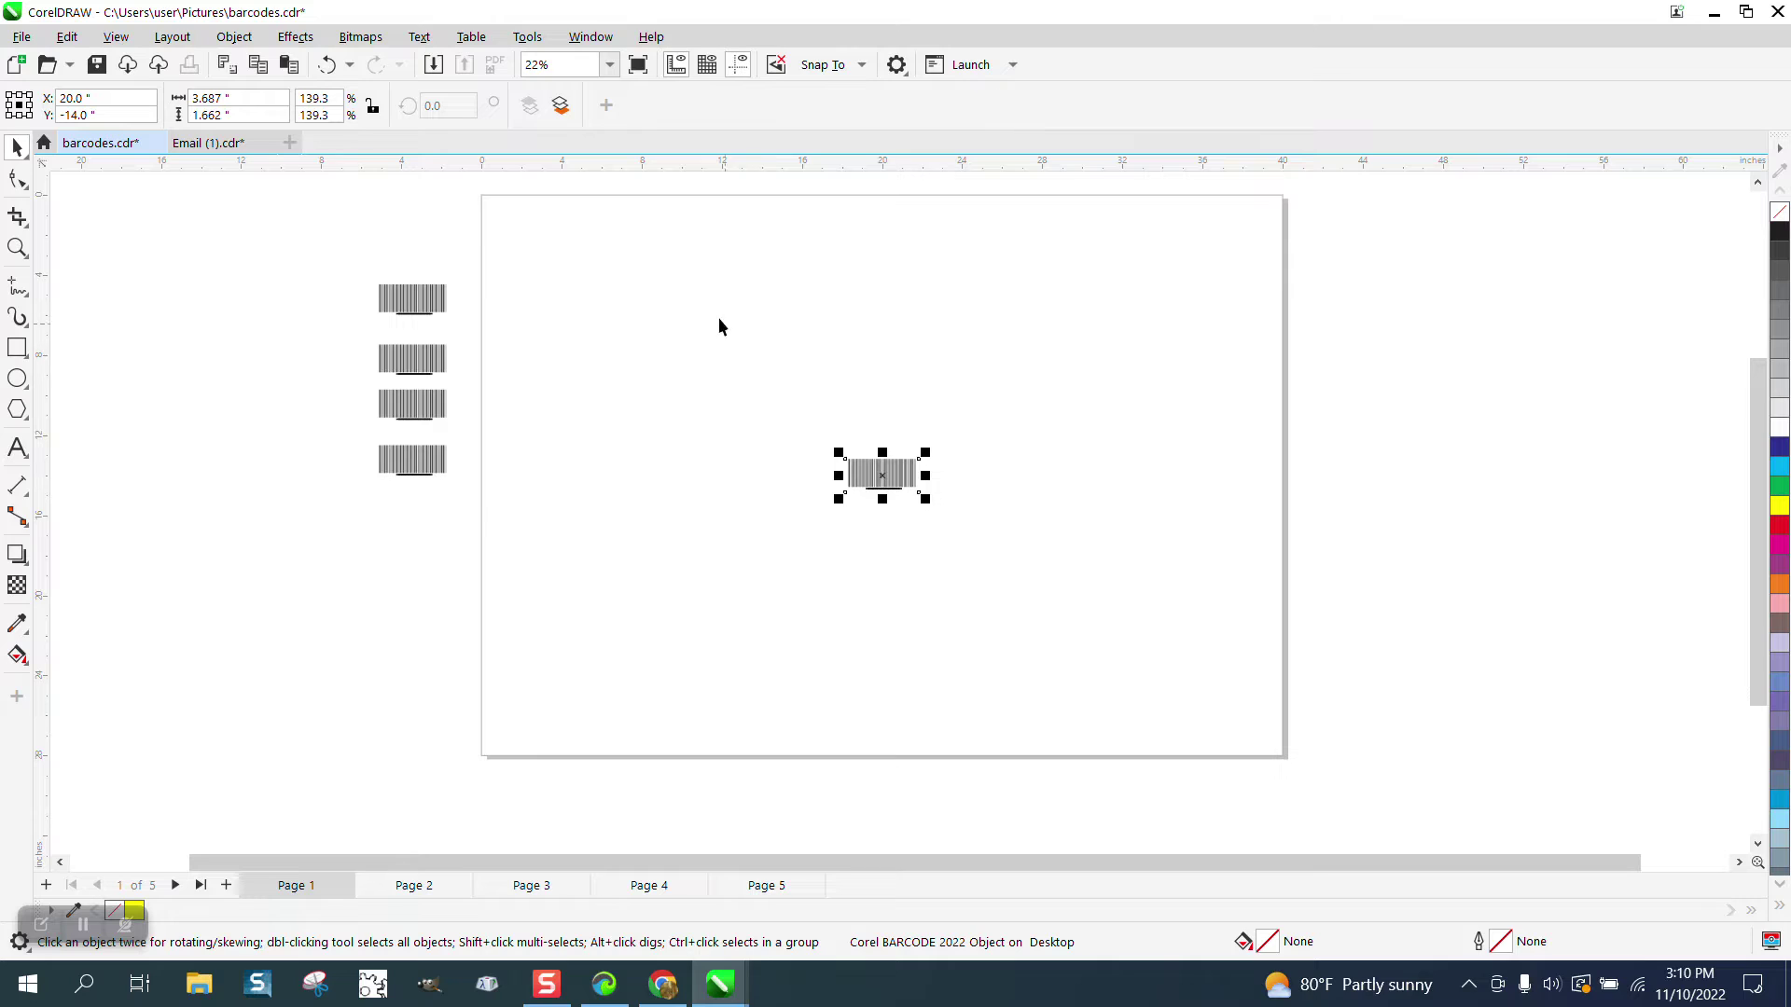
- Align the barcode to the page's right and bottom edges using Align and Distribute
click(593, 39)
mouse_move(620, 327)
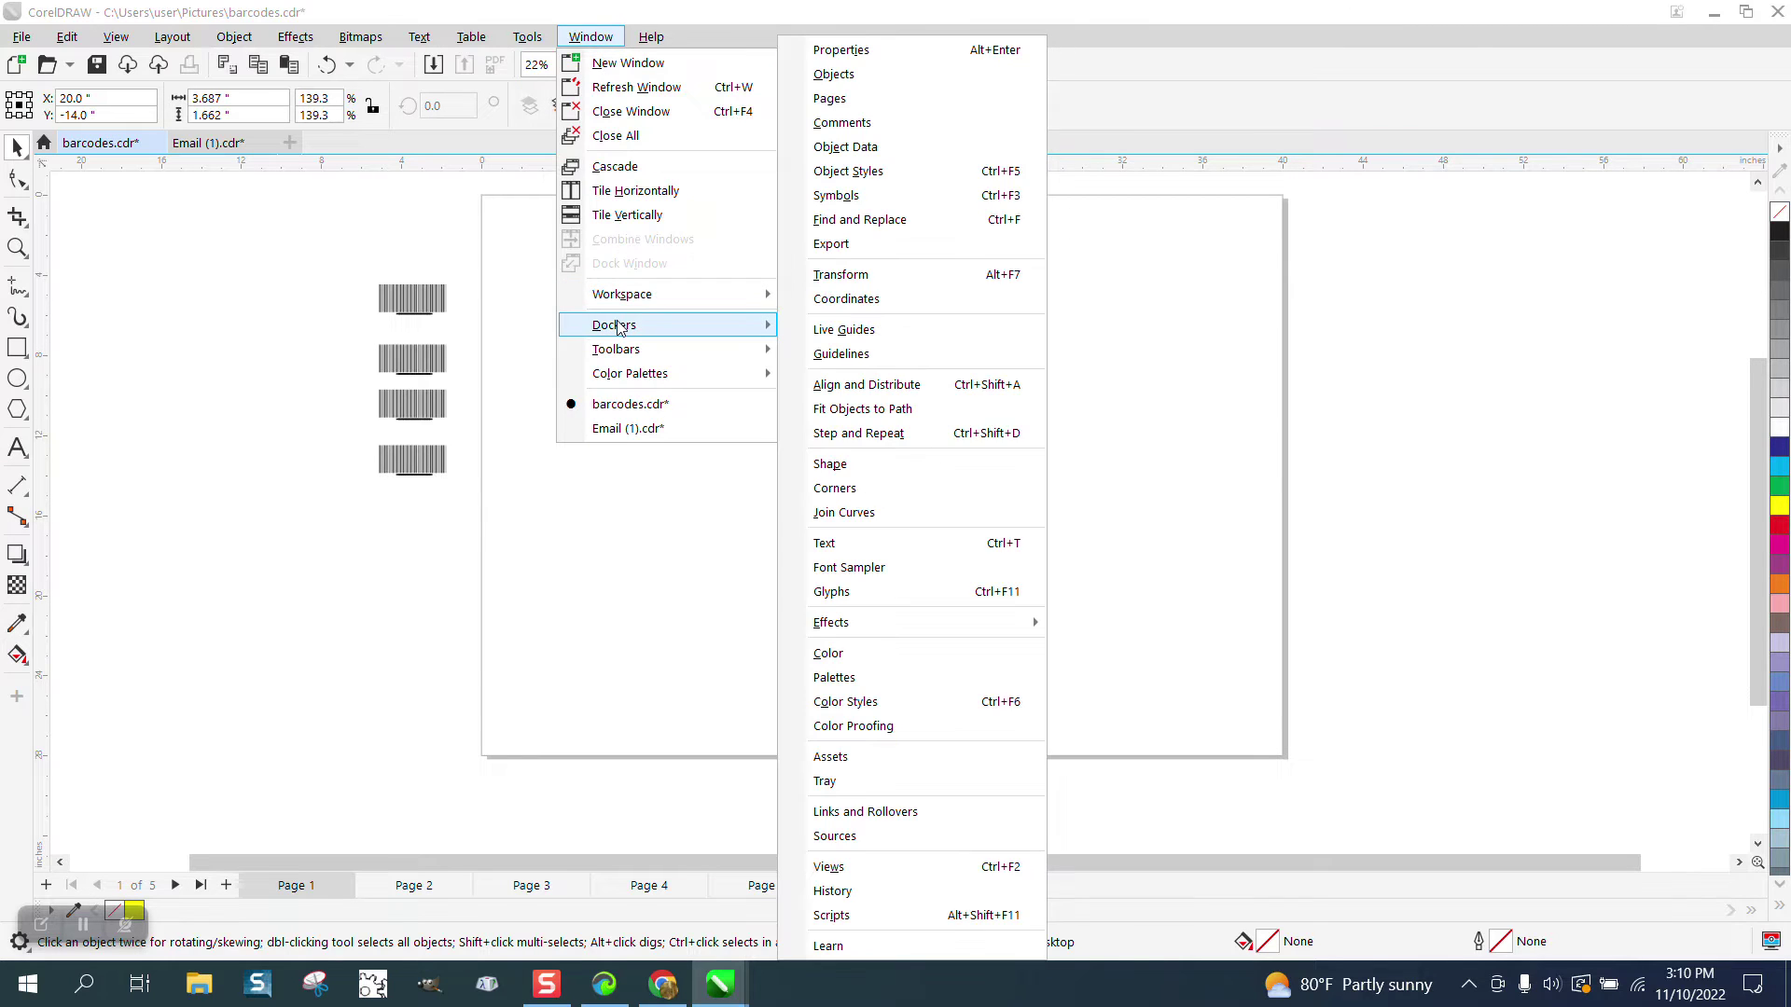
click(894, 384)
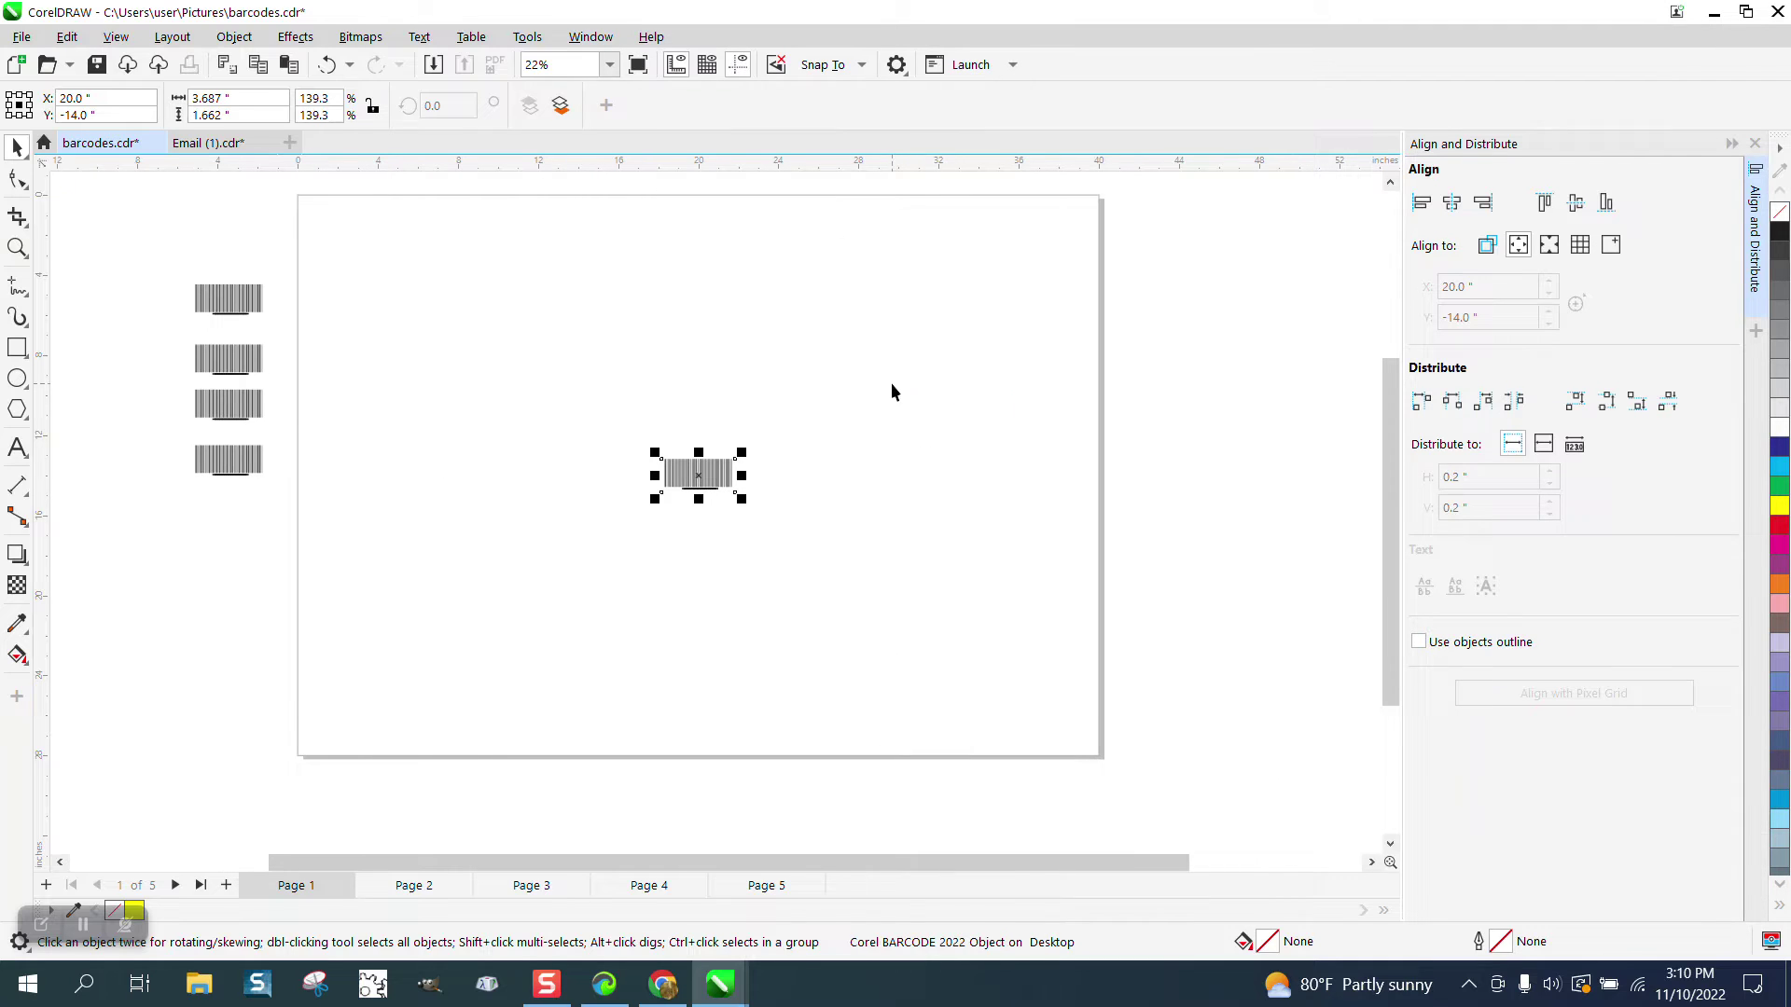
click(1518, 246)
click(1486, 205)
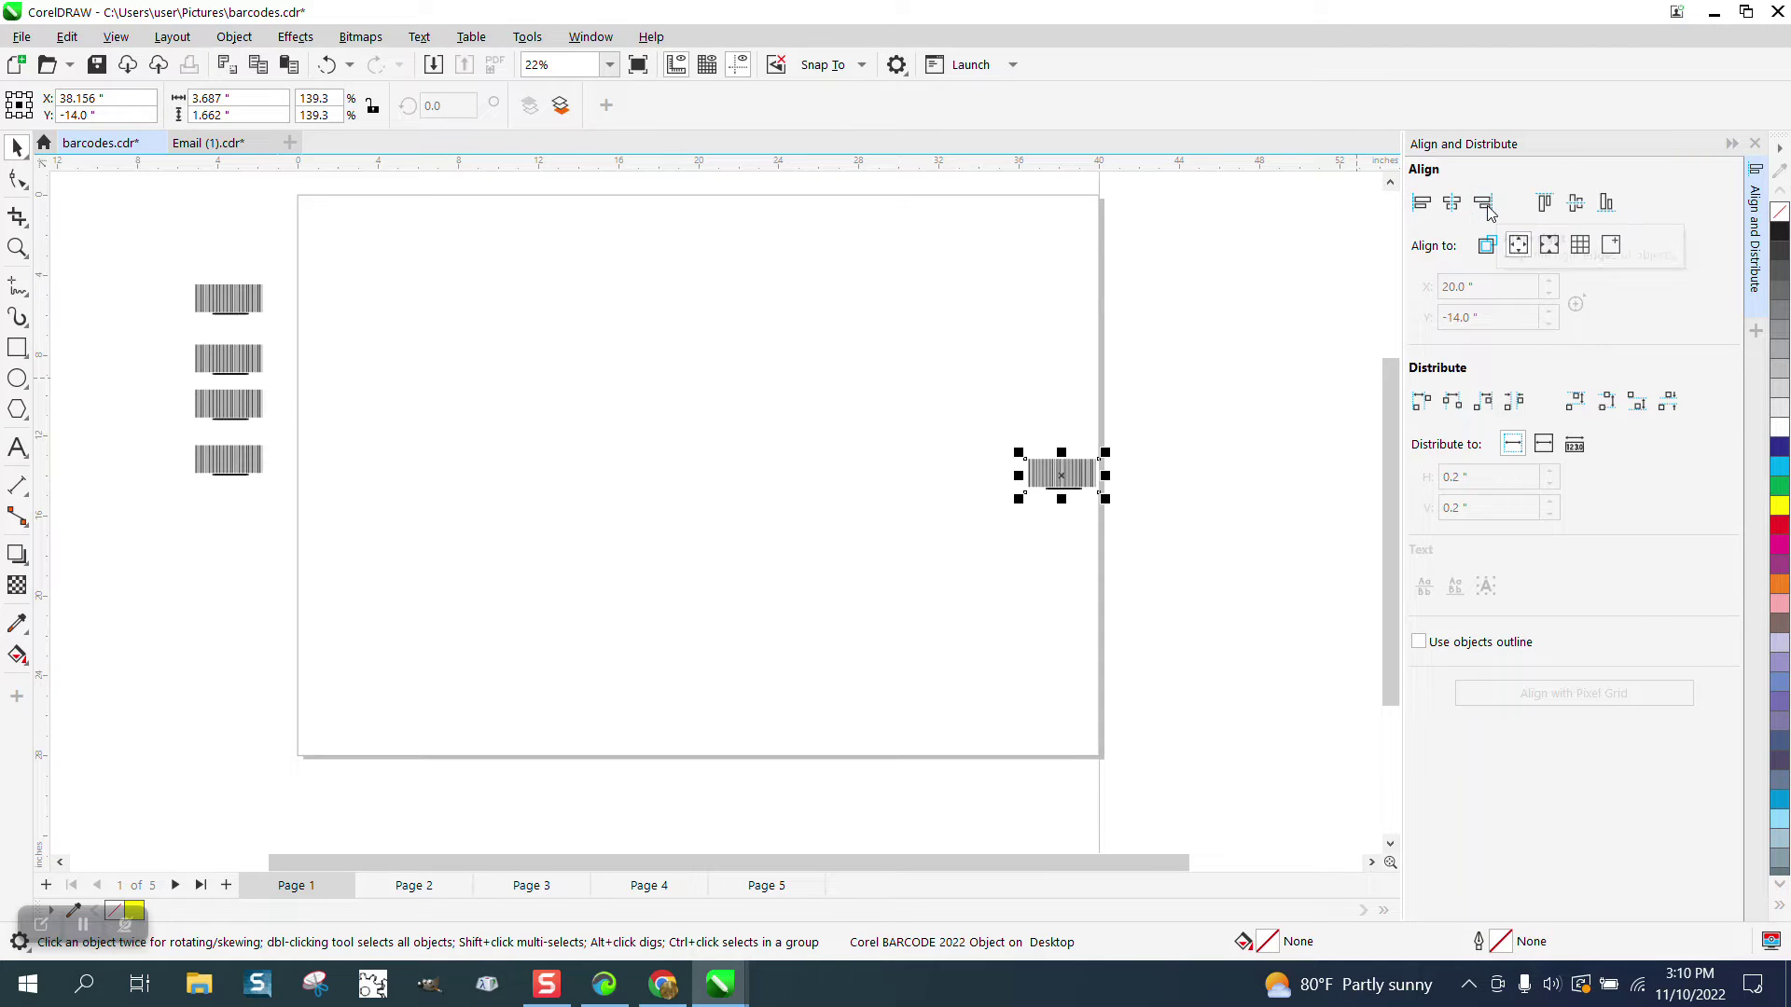
click(1603, 205)
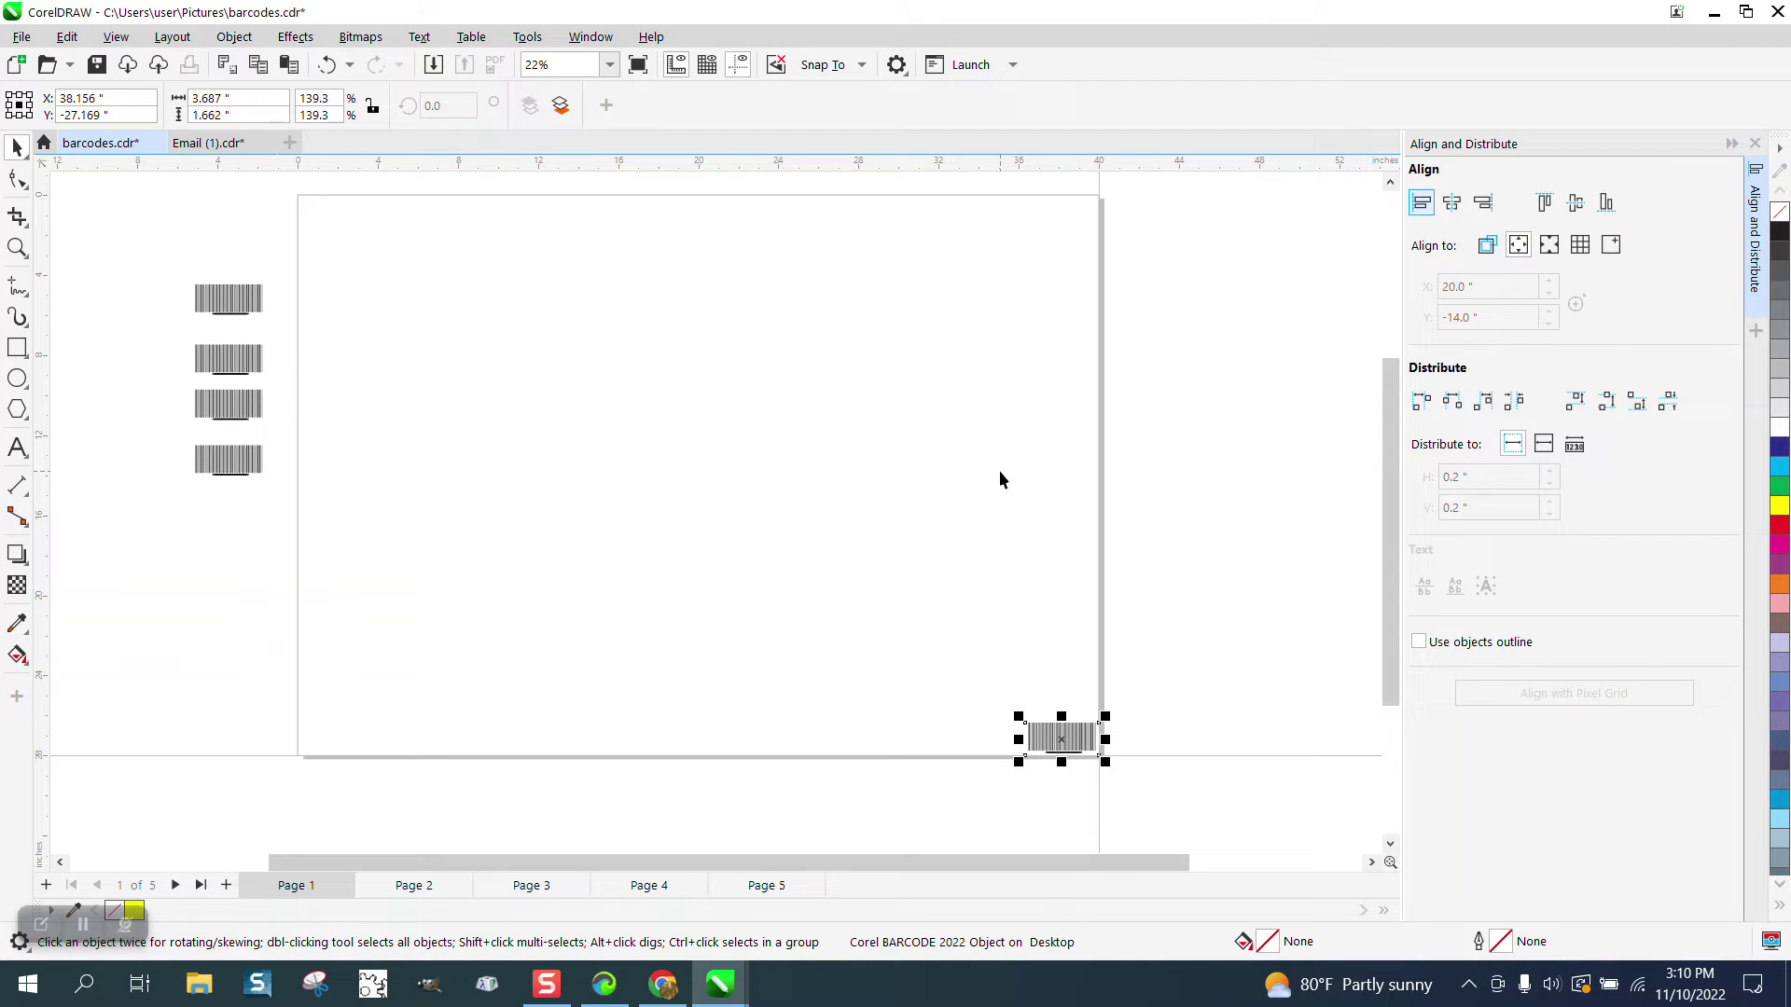
- Nudge the barcode 2 inches up and 2 inches left from the corner
click(1157, 565)
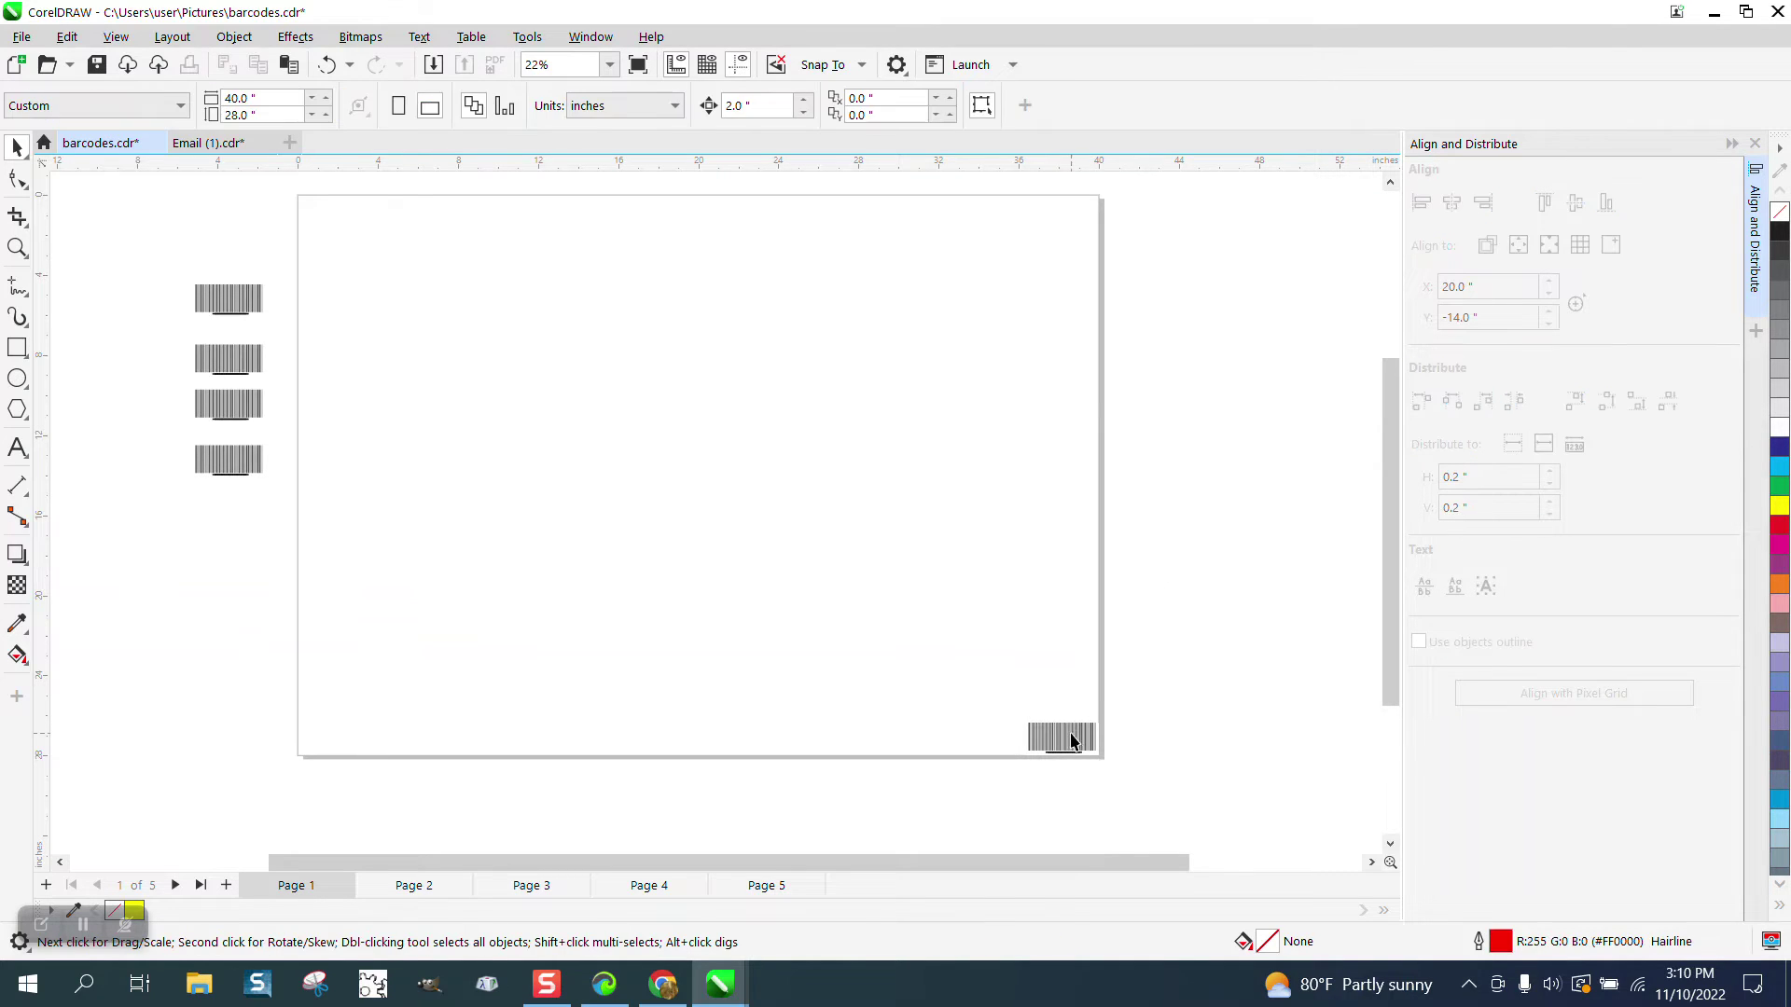
click(1072, 737)
key(Up)
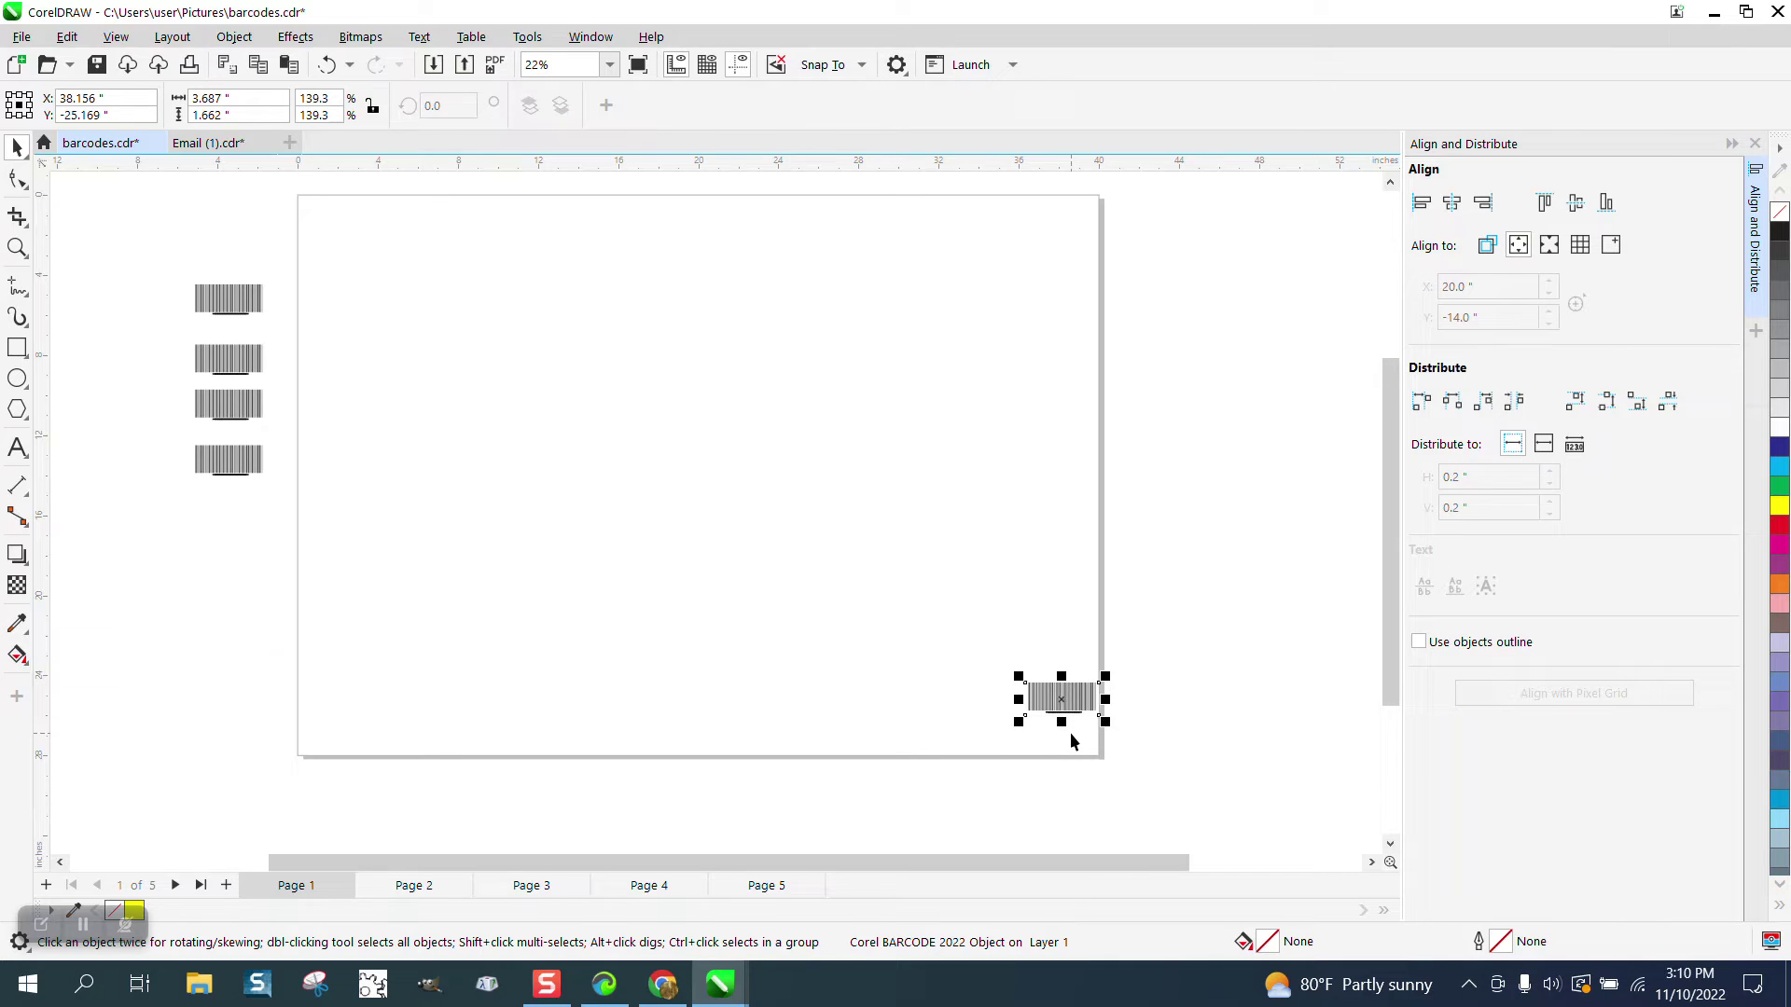
key(Left)
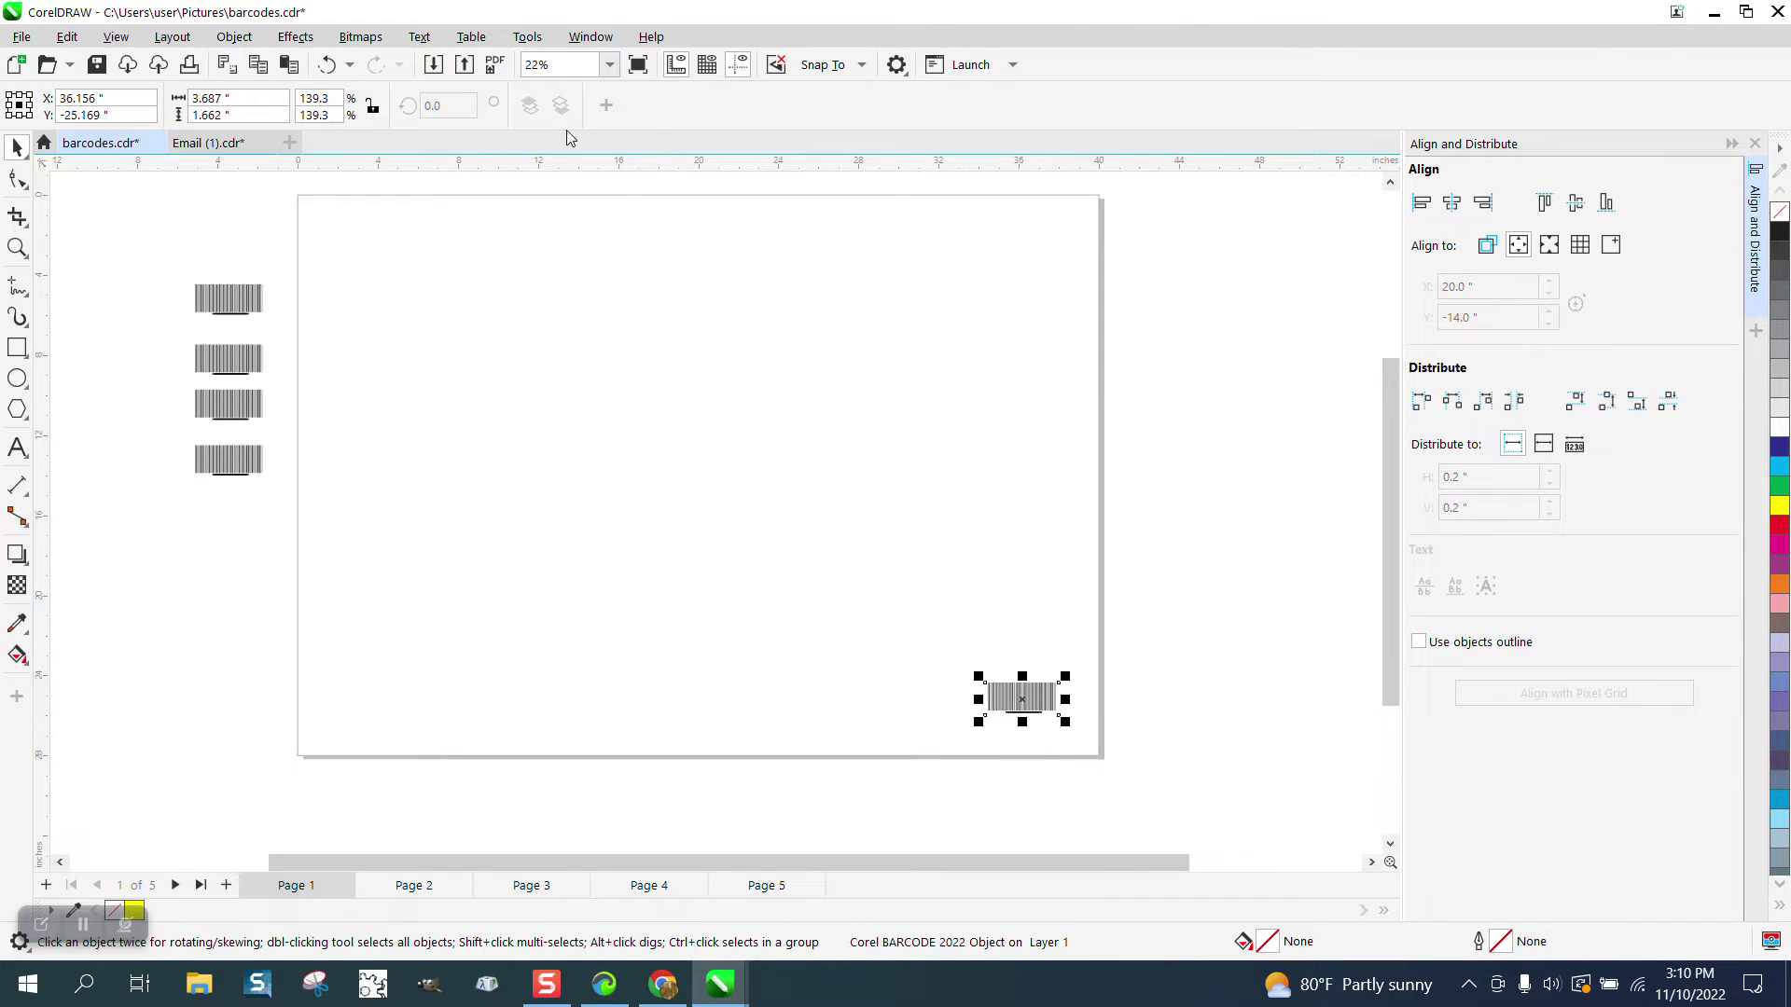
click(527, 37)
- Stop the macro recording
mouse_move(554, 151)
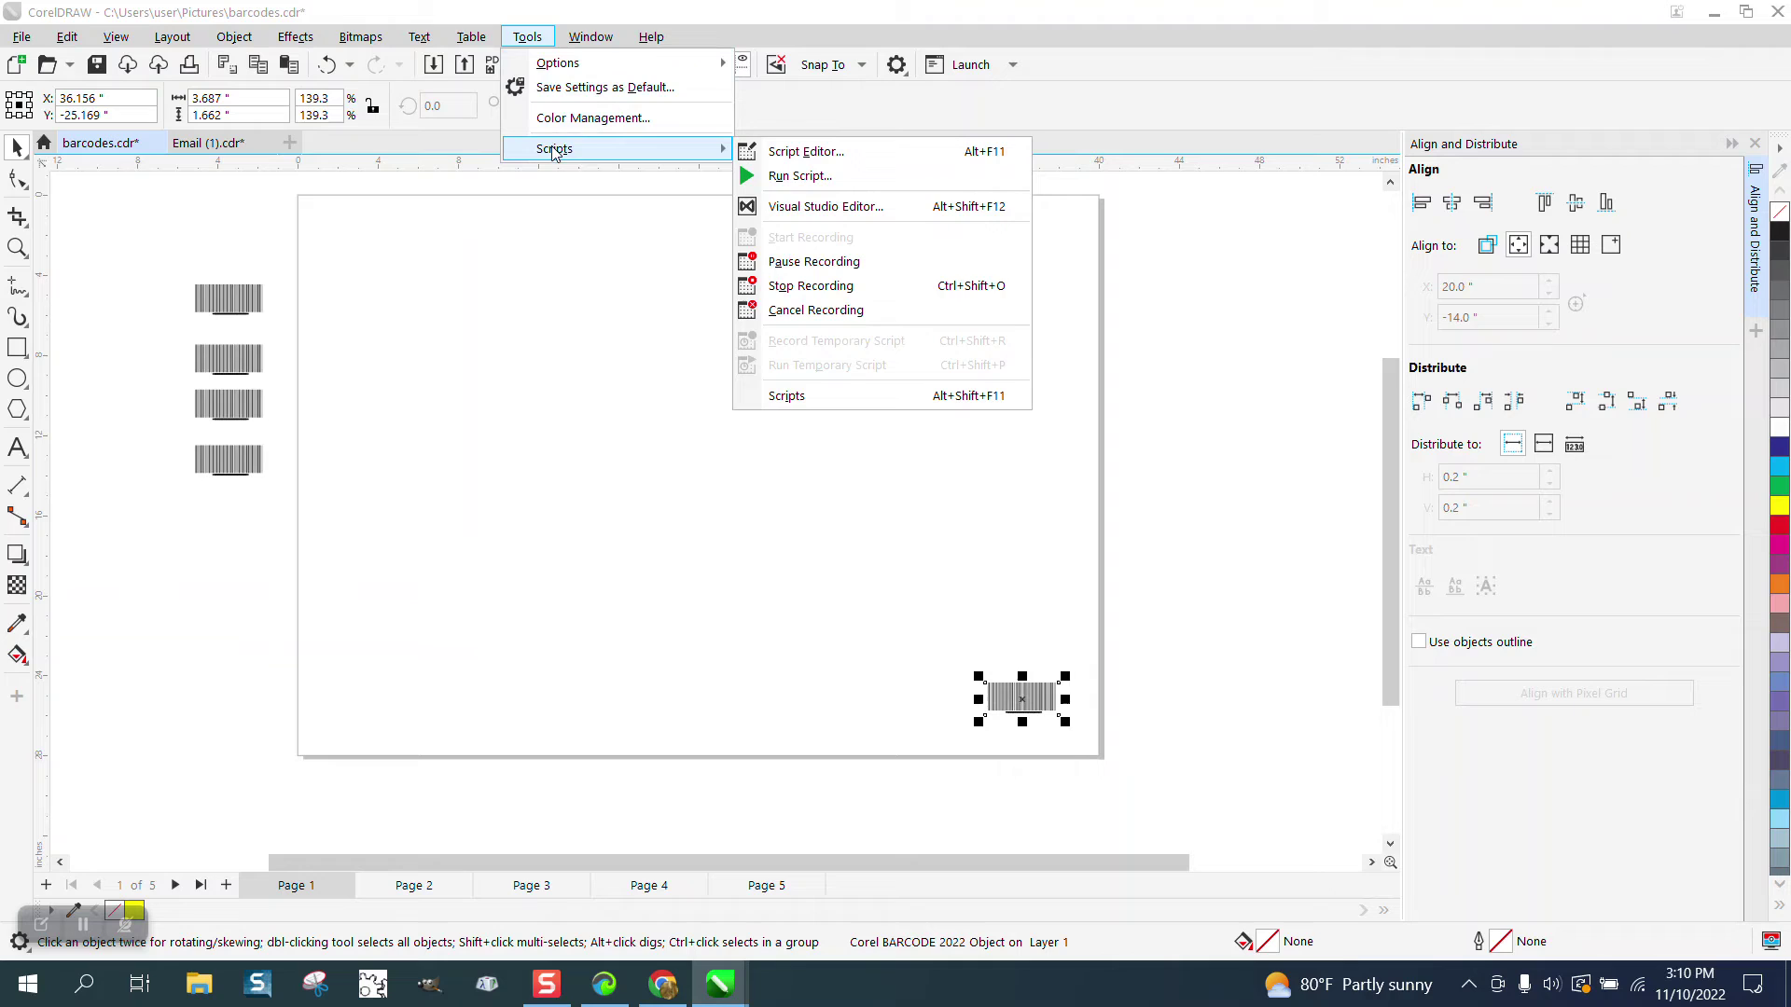
click(817, 289)
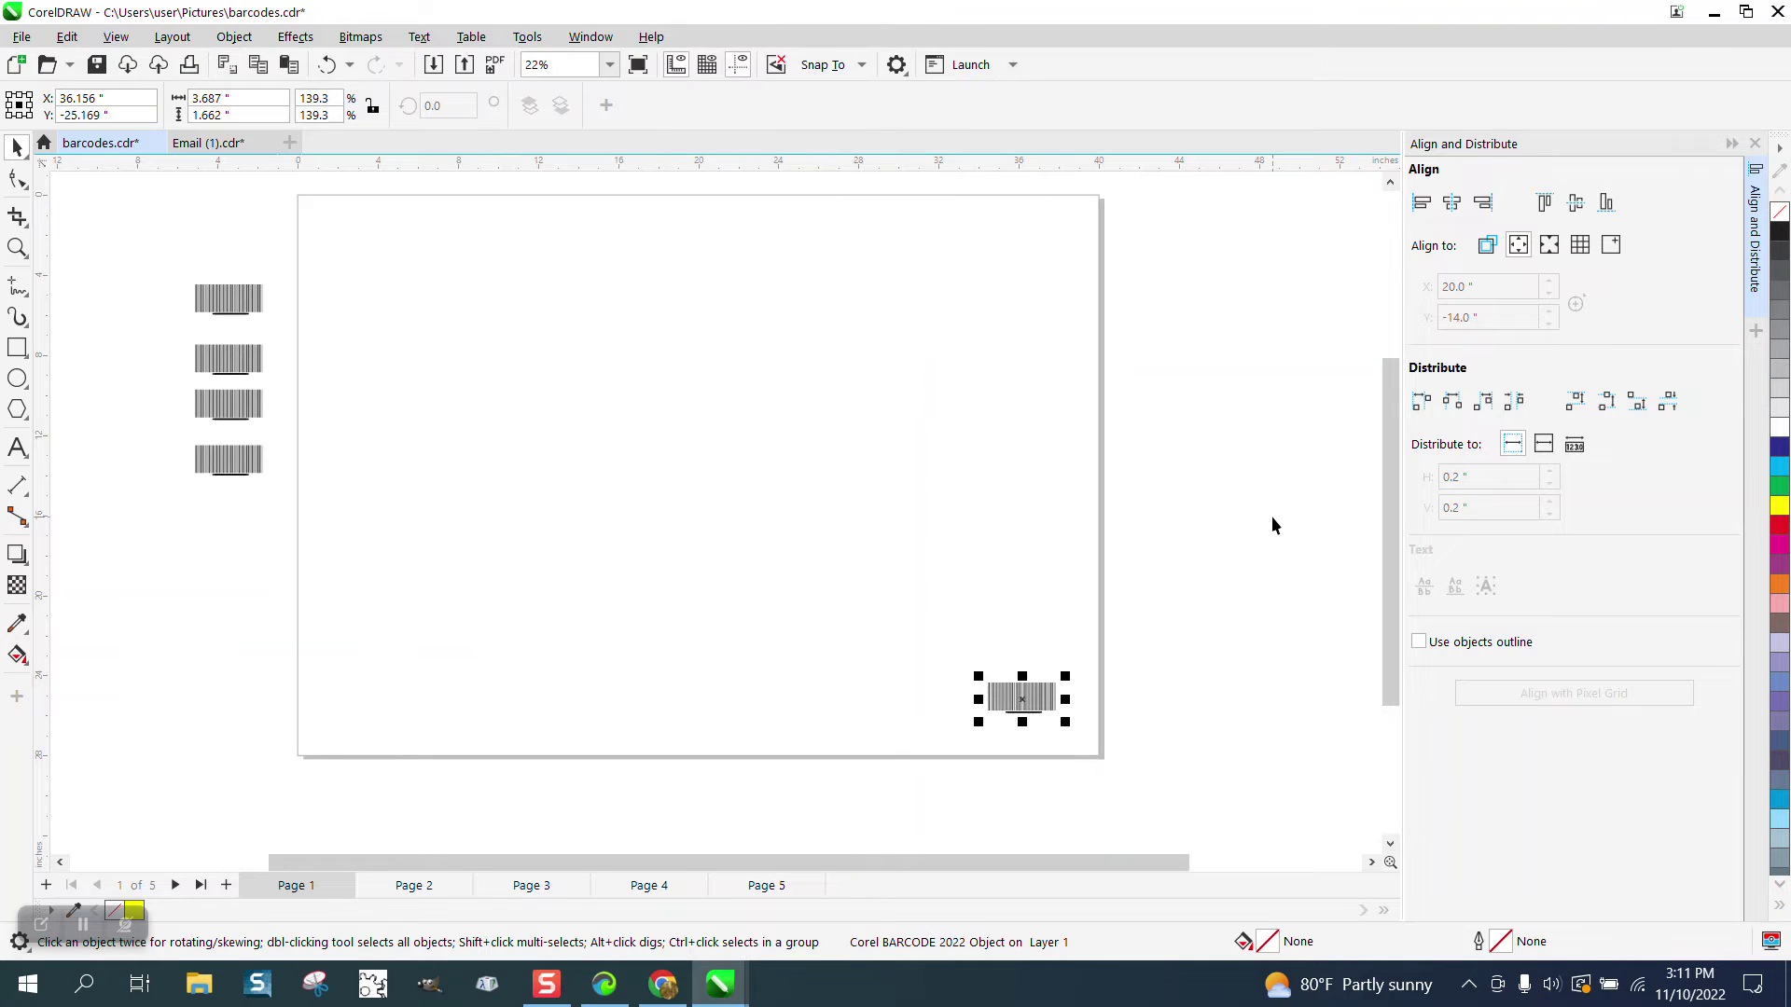
scroll(1177, 508, down, 1)
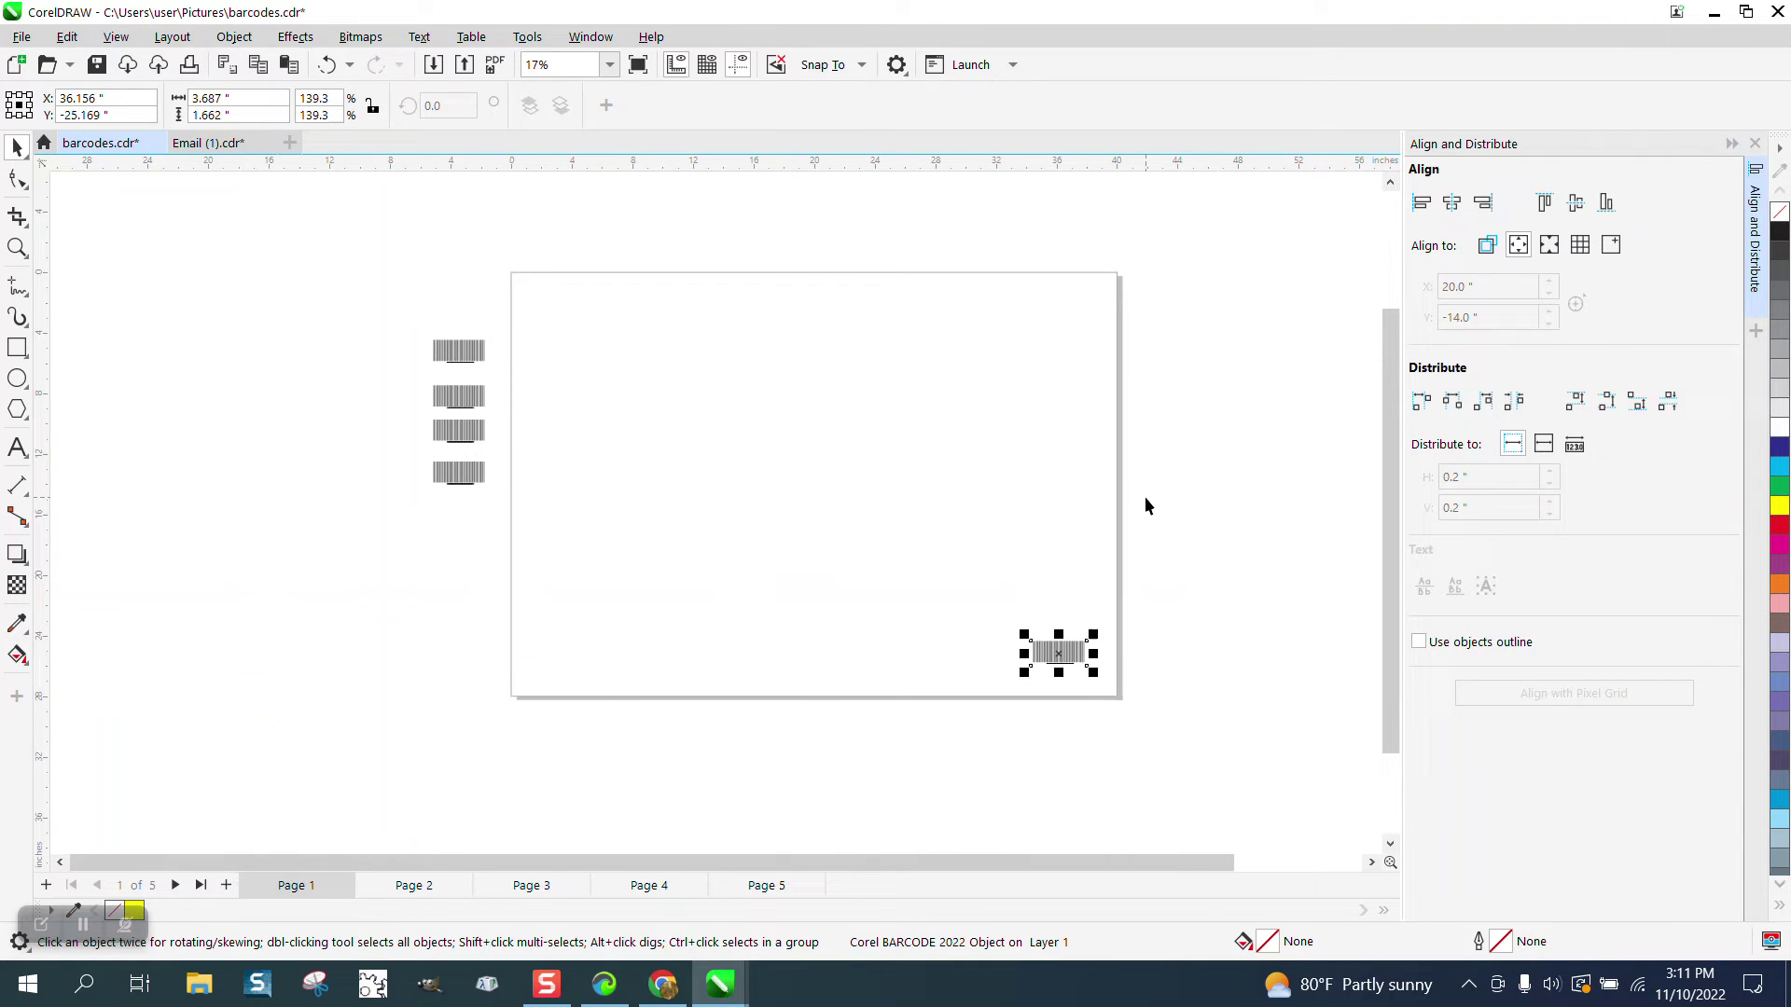
- Centre a loose barcode on Page 2 and close the Align docker
click(414, 885)
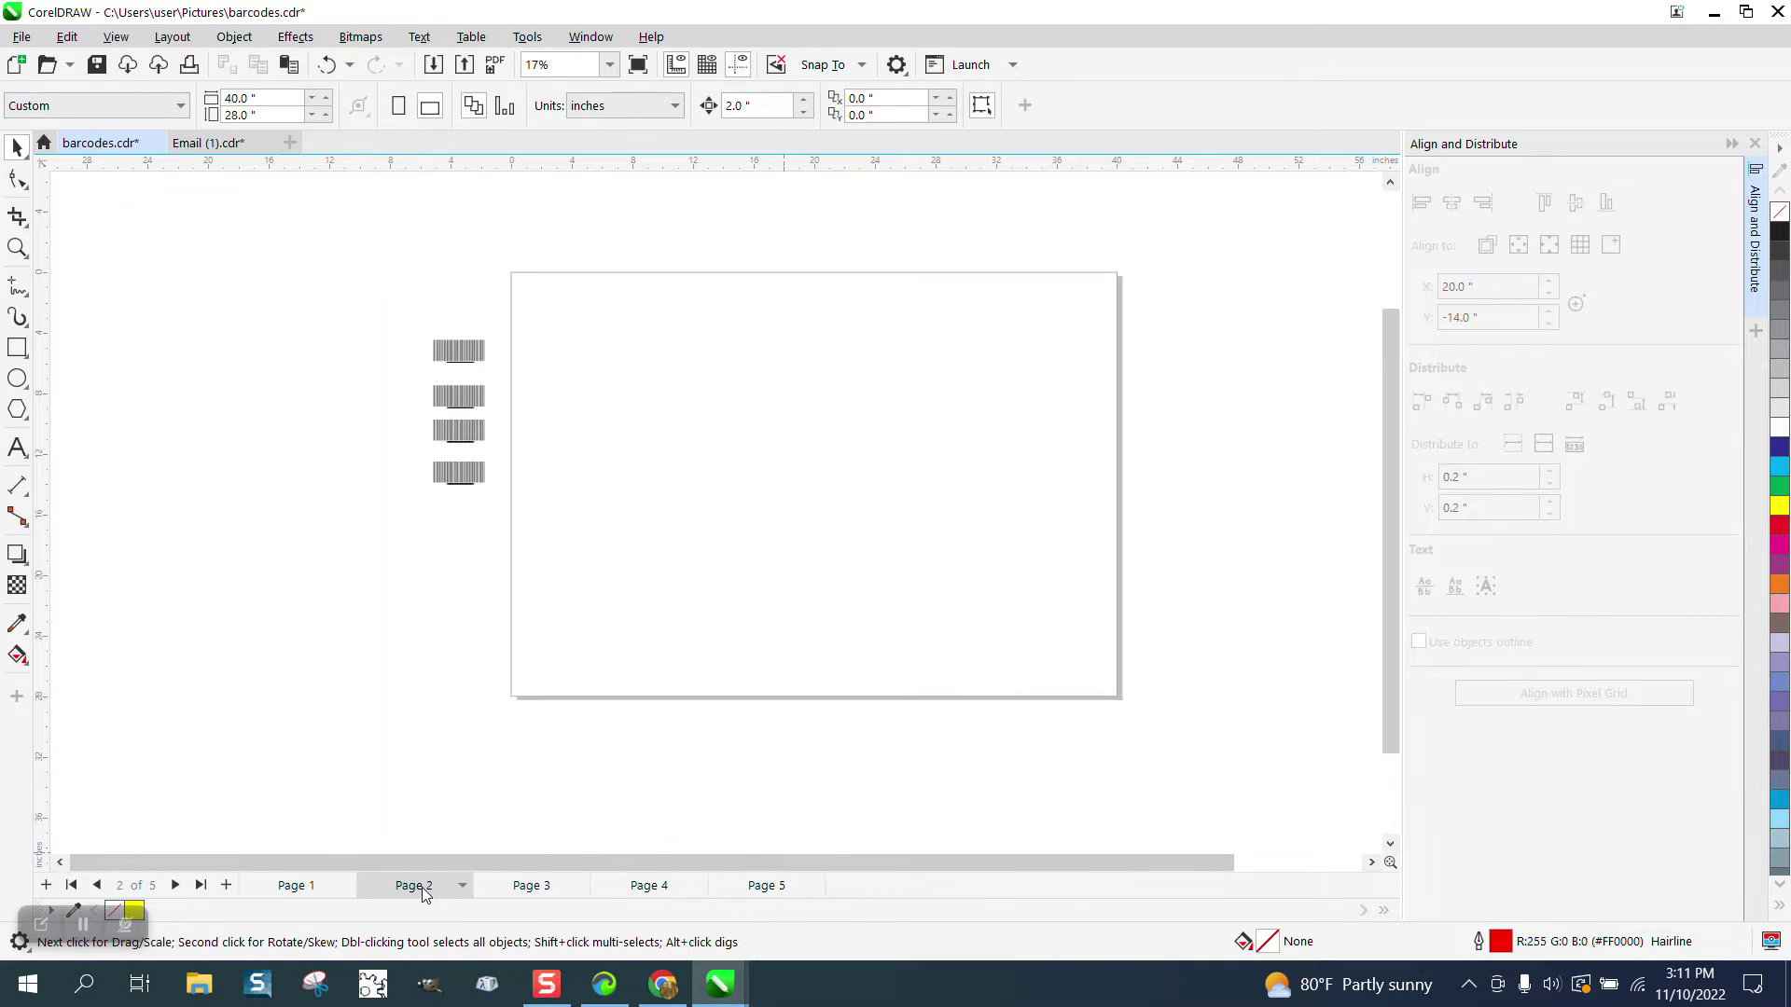
click(459, 354)
key(p)
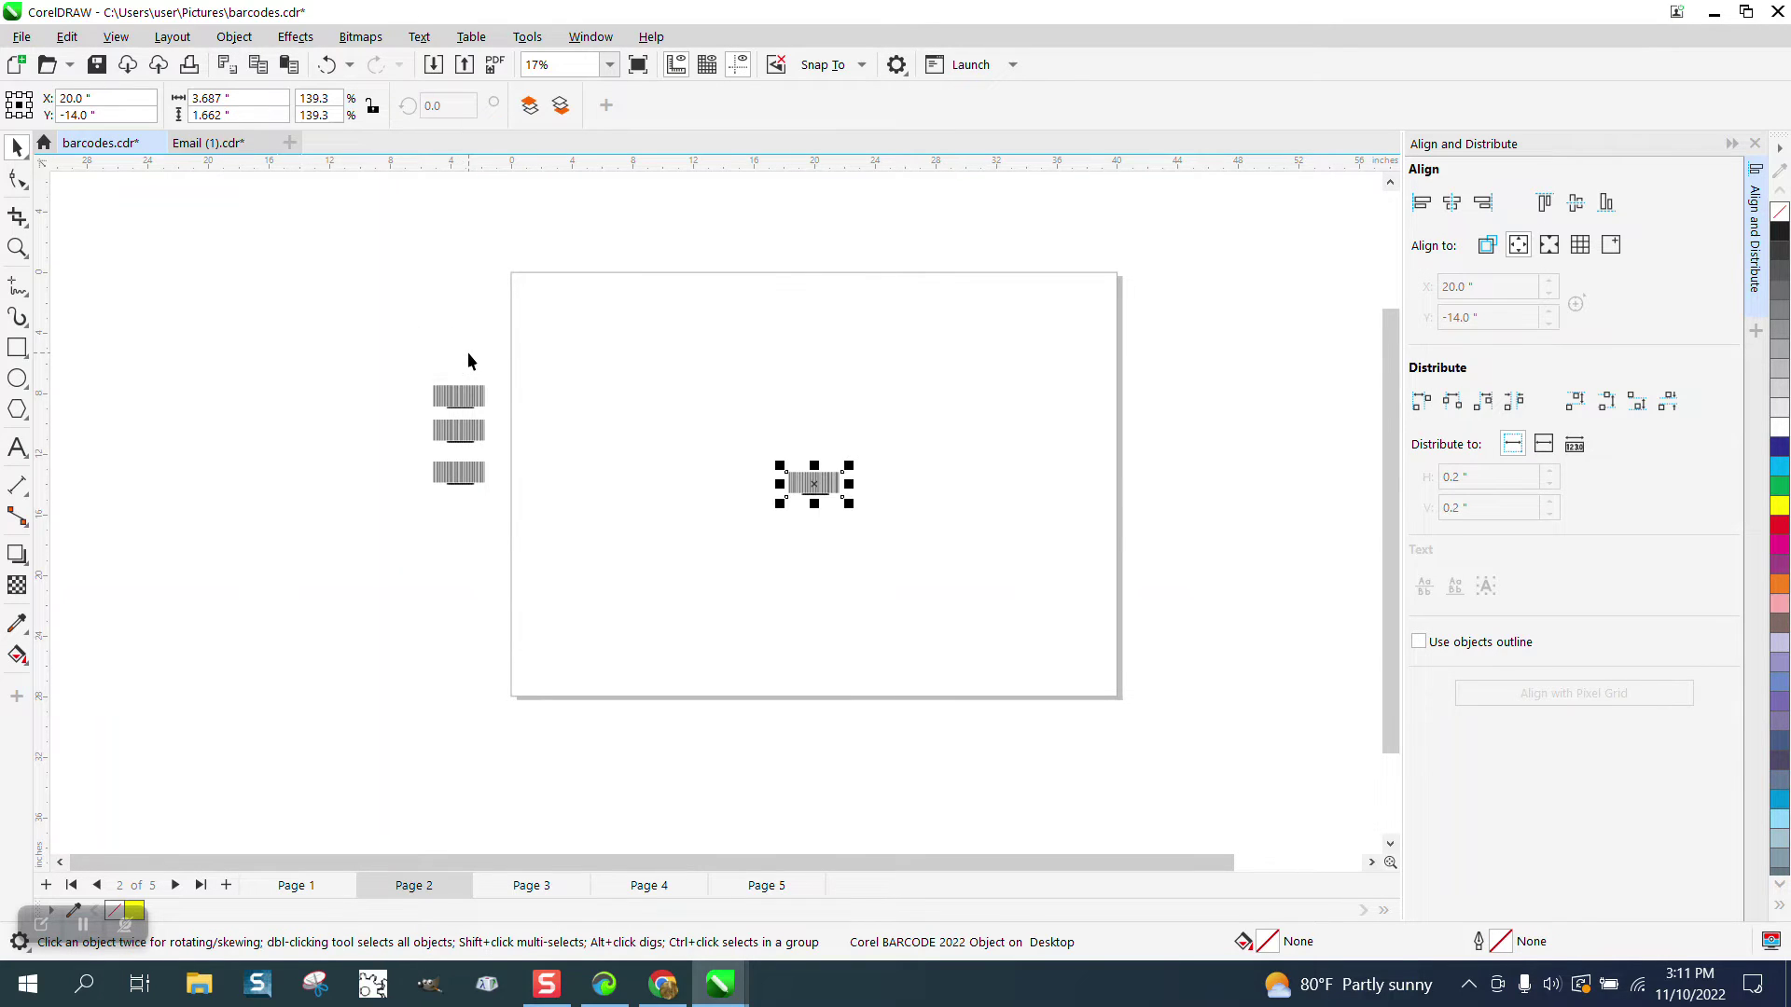
click(1754, 143)
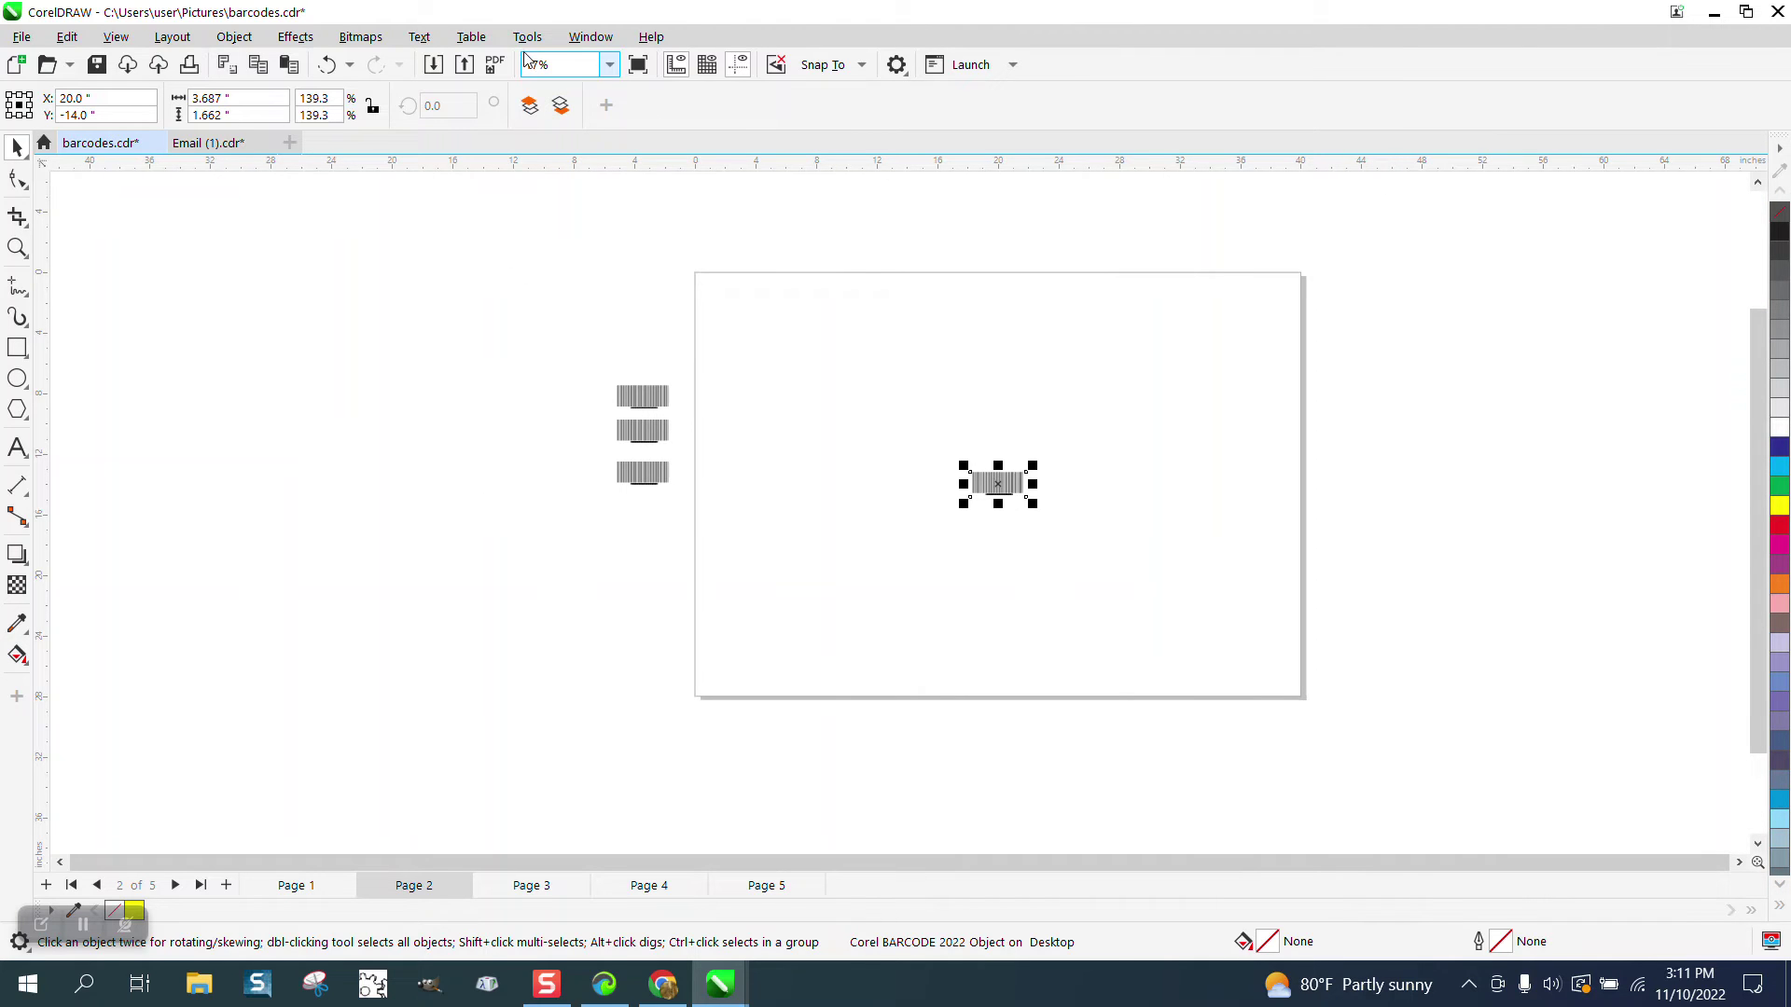
- Run the bar macro from the Scripts docker to move Page 2's barcode bottom-right
click(527, 37)
mouse_move(557, 154)
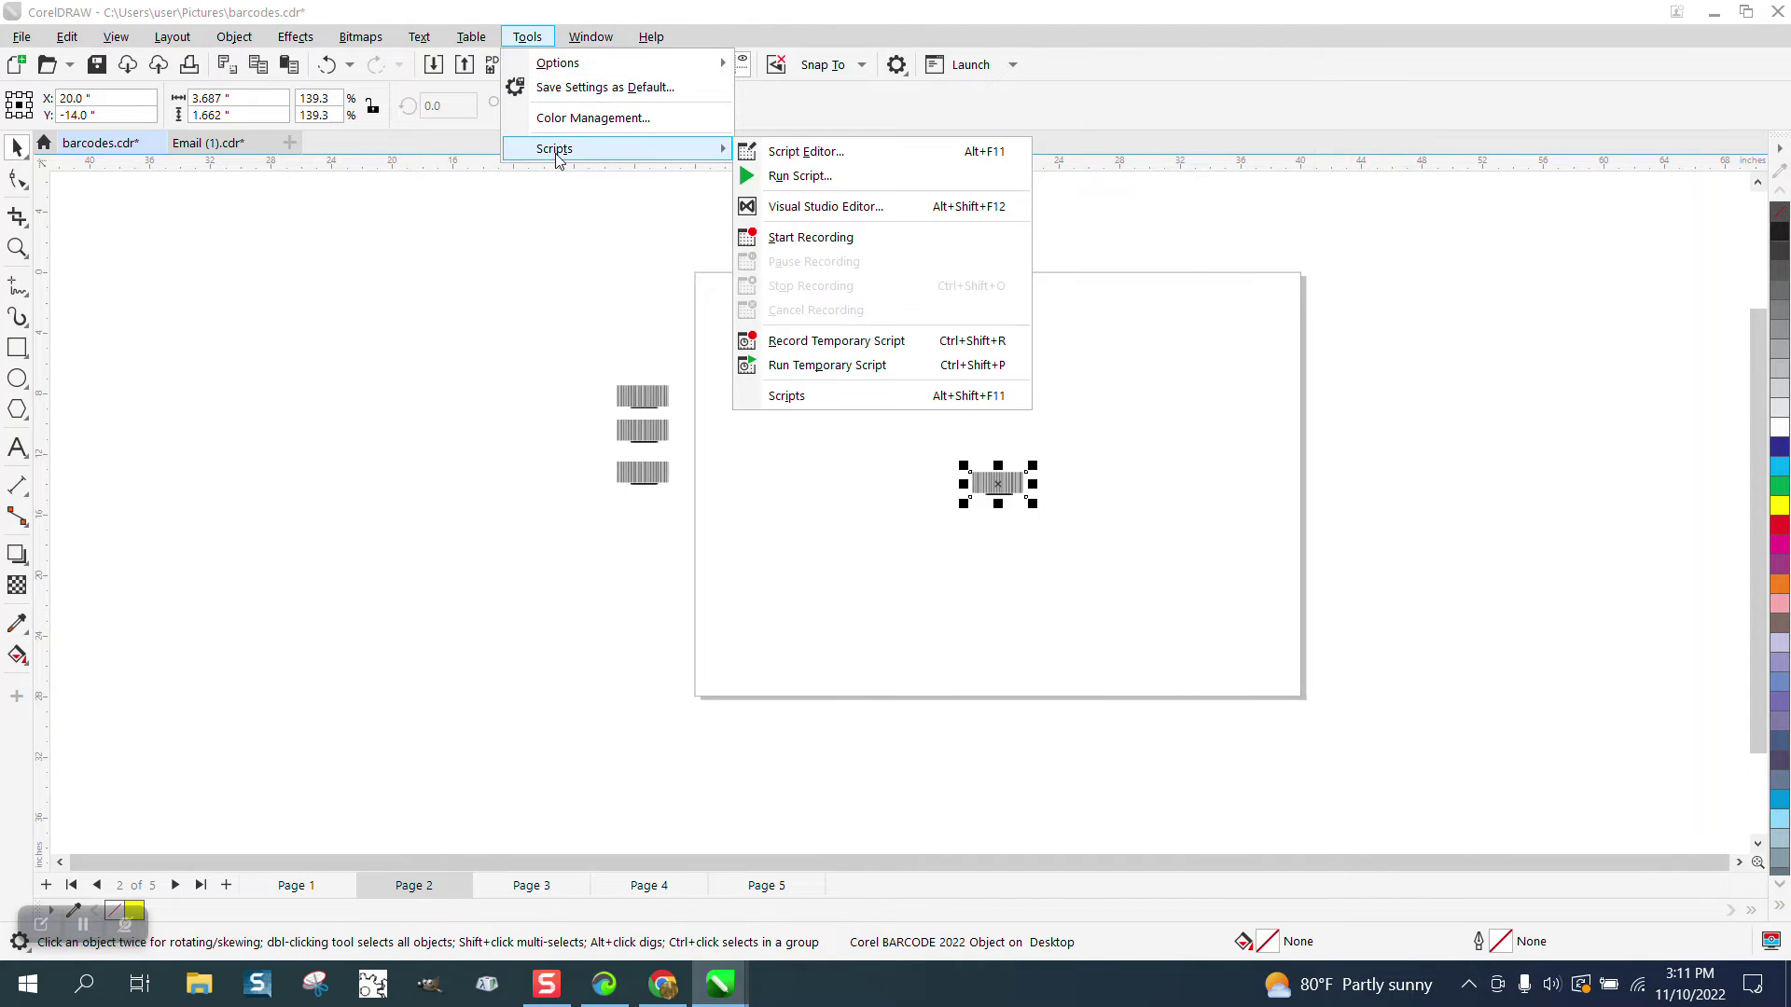
click(835, 396)
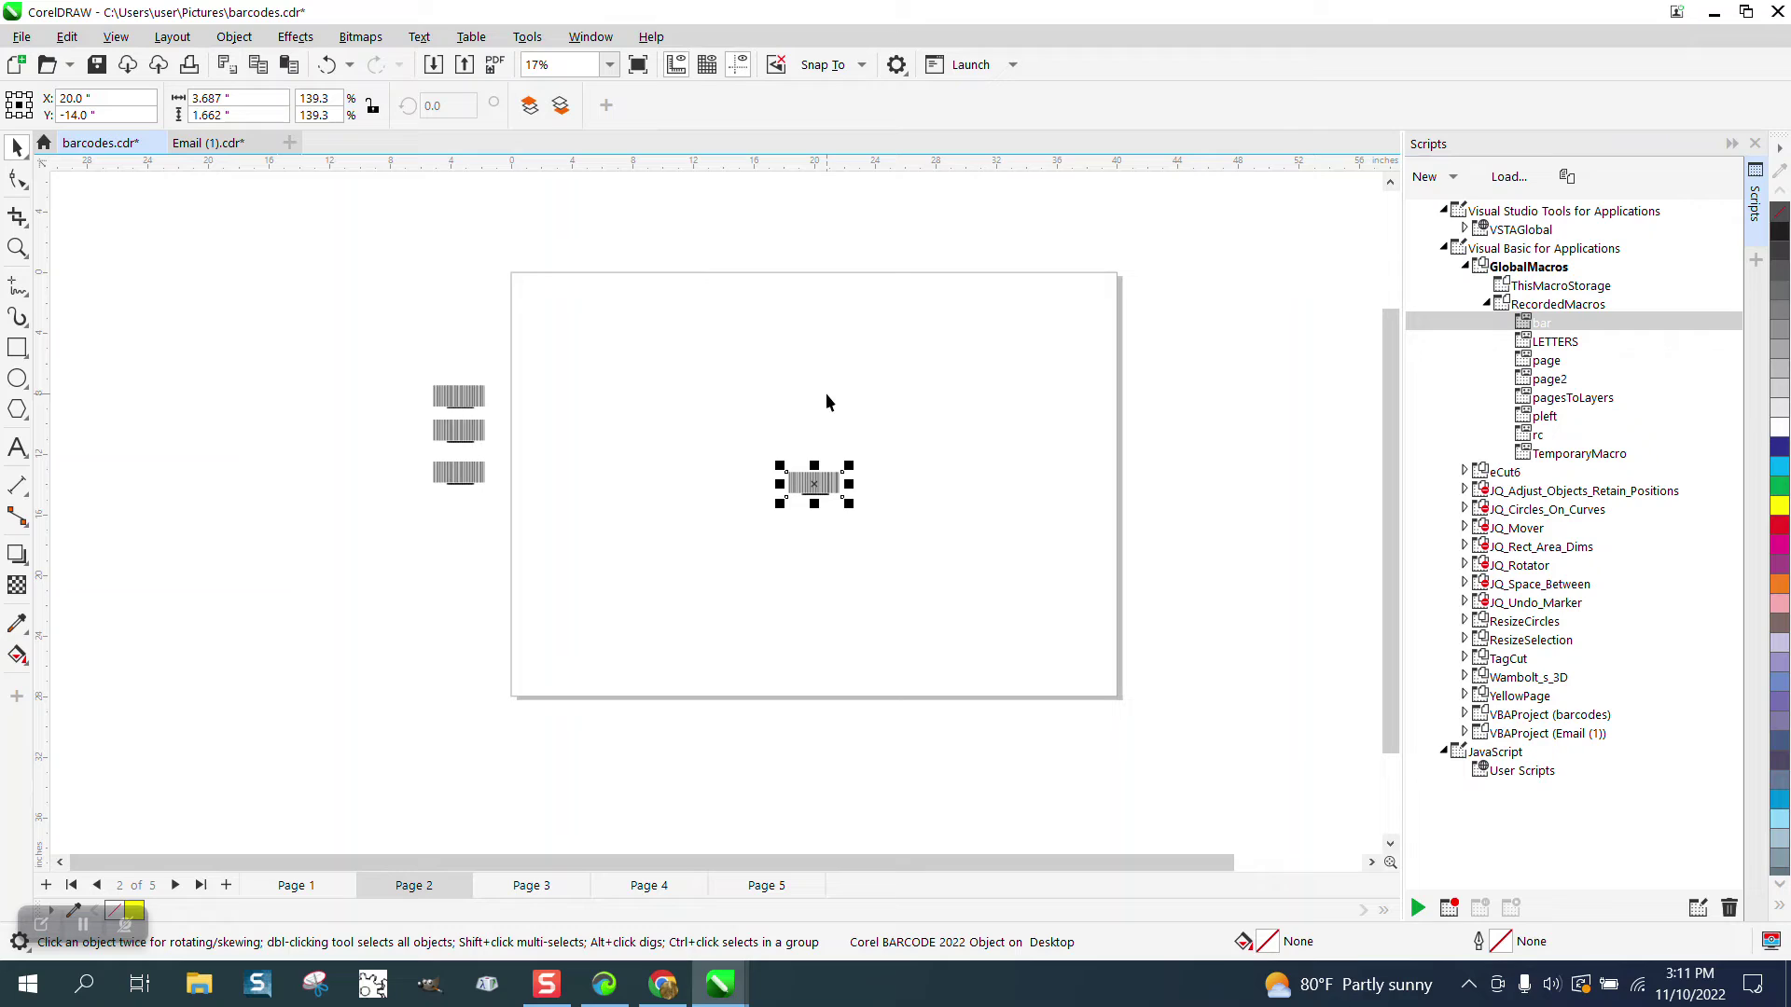
double_click(1545, 324)
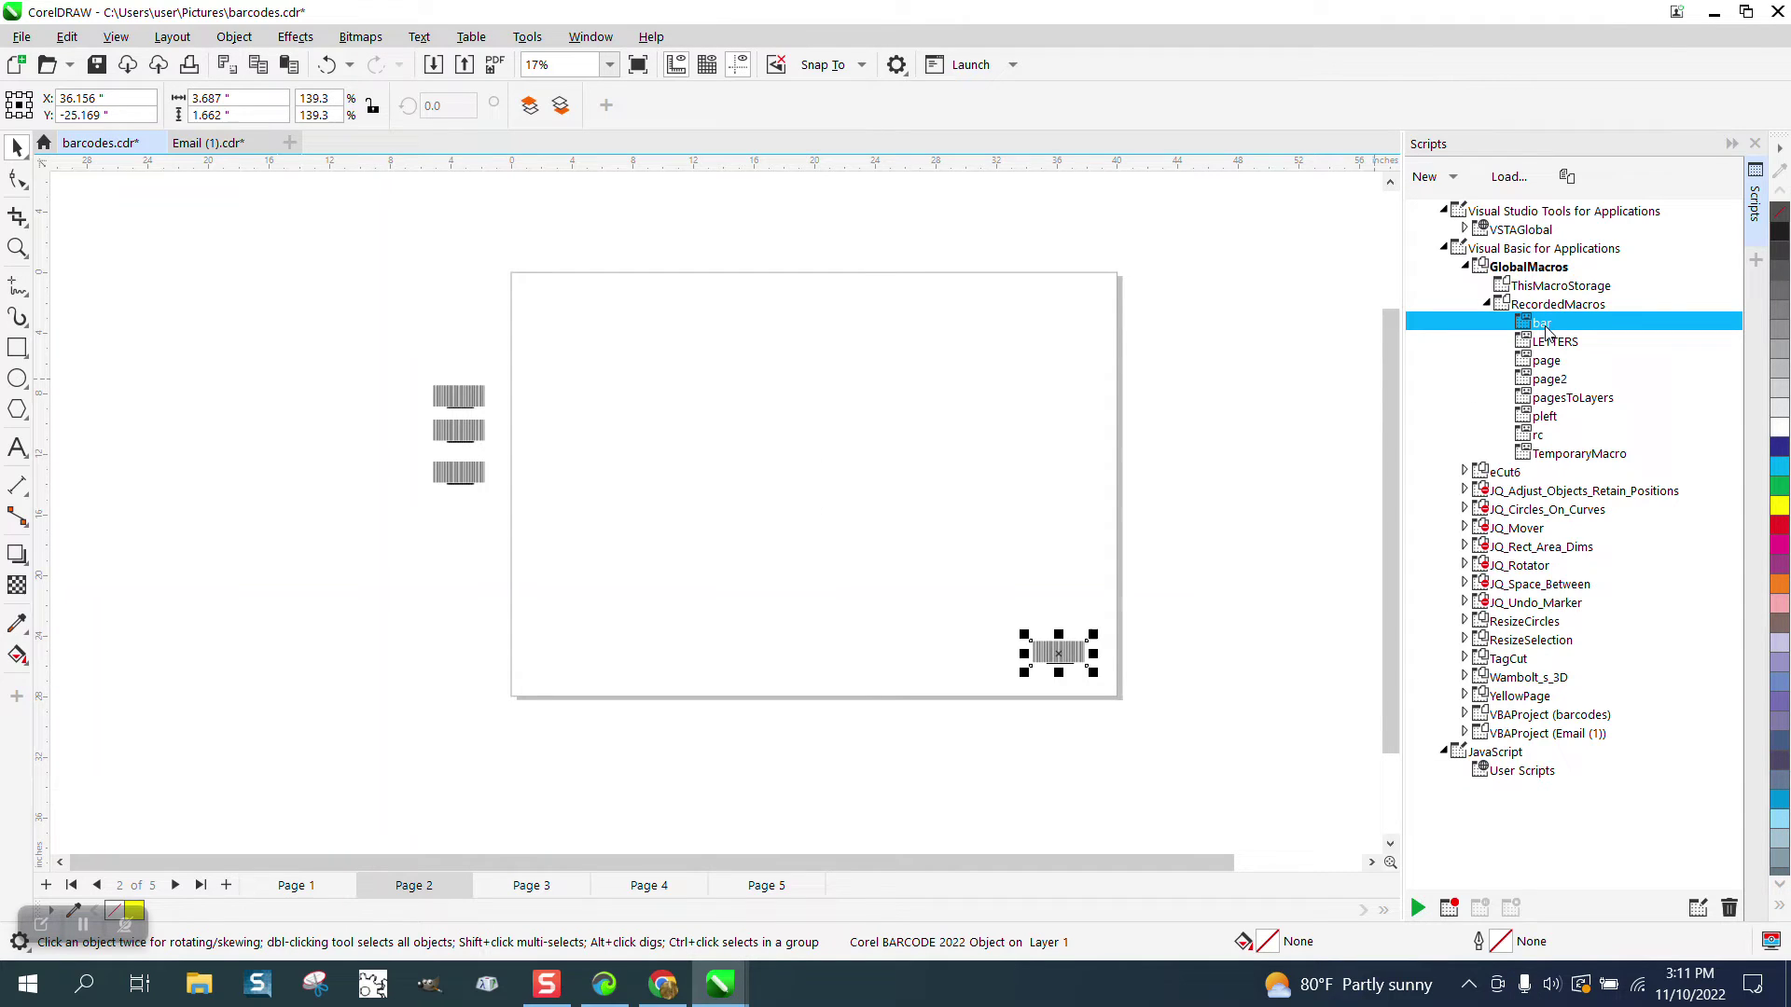
right_click(1544, 326)
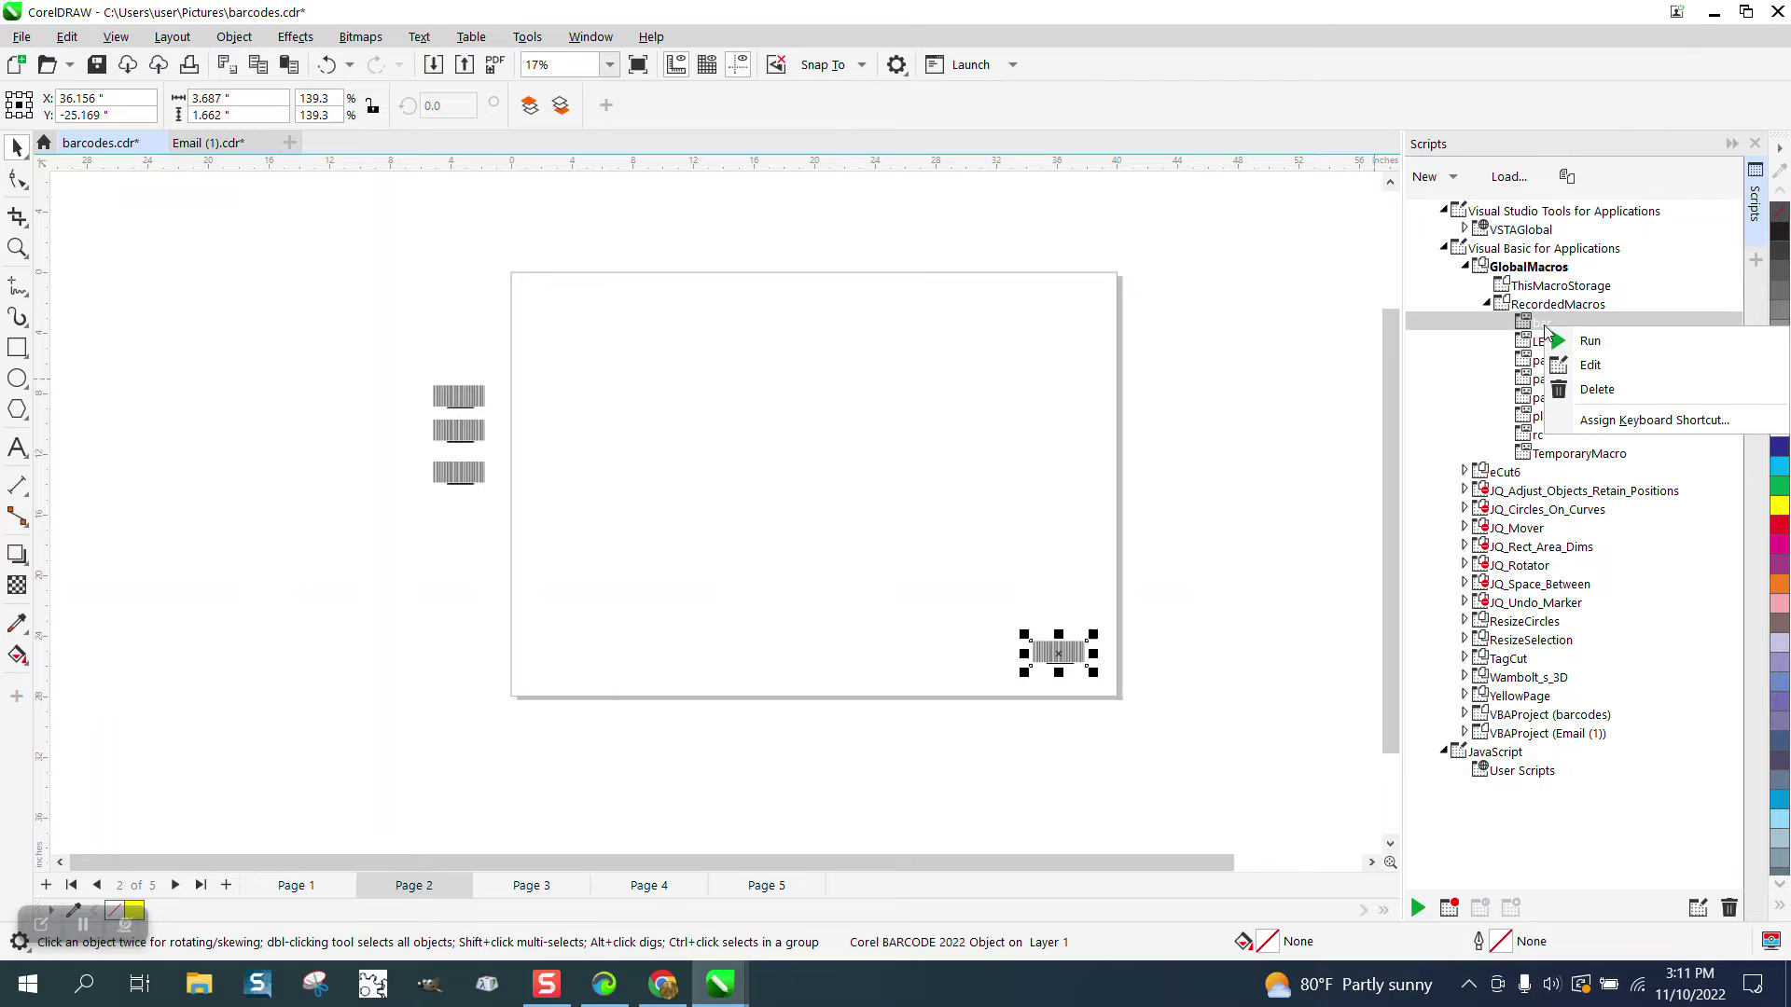
click(1616, 424)
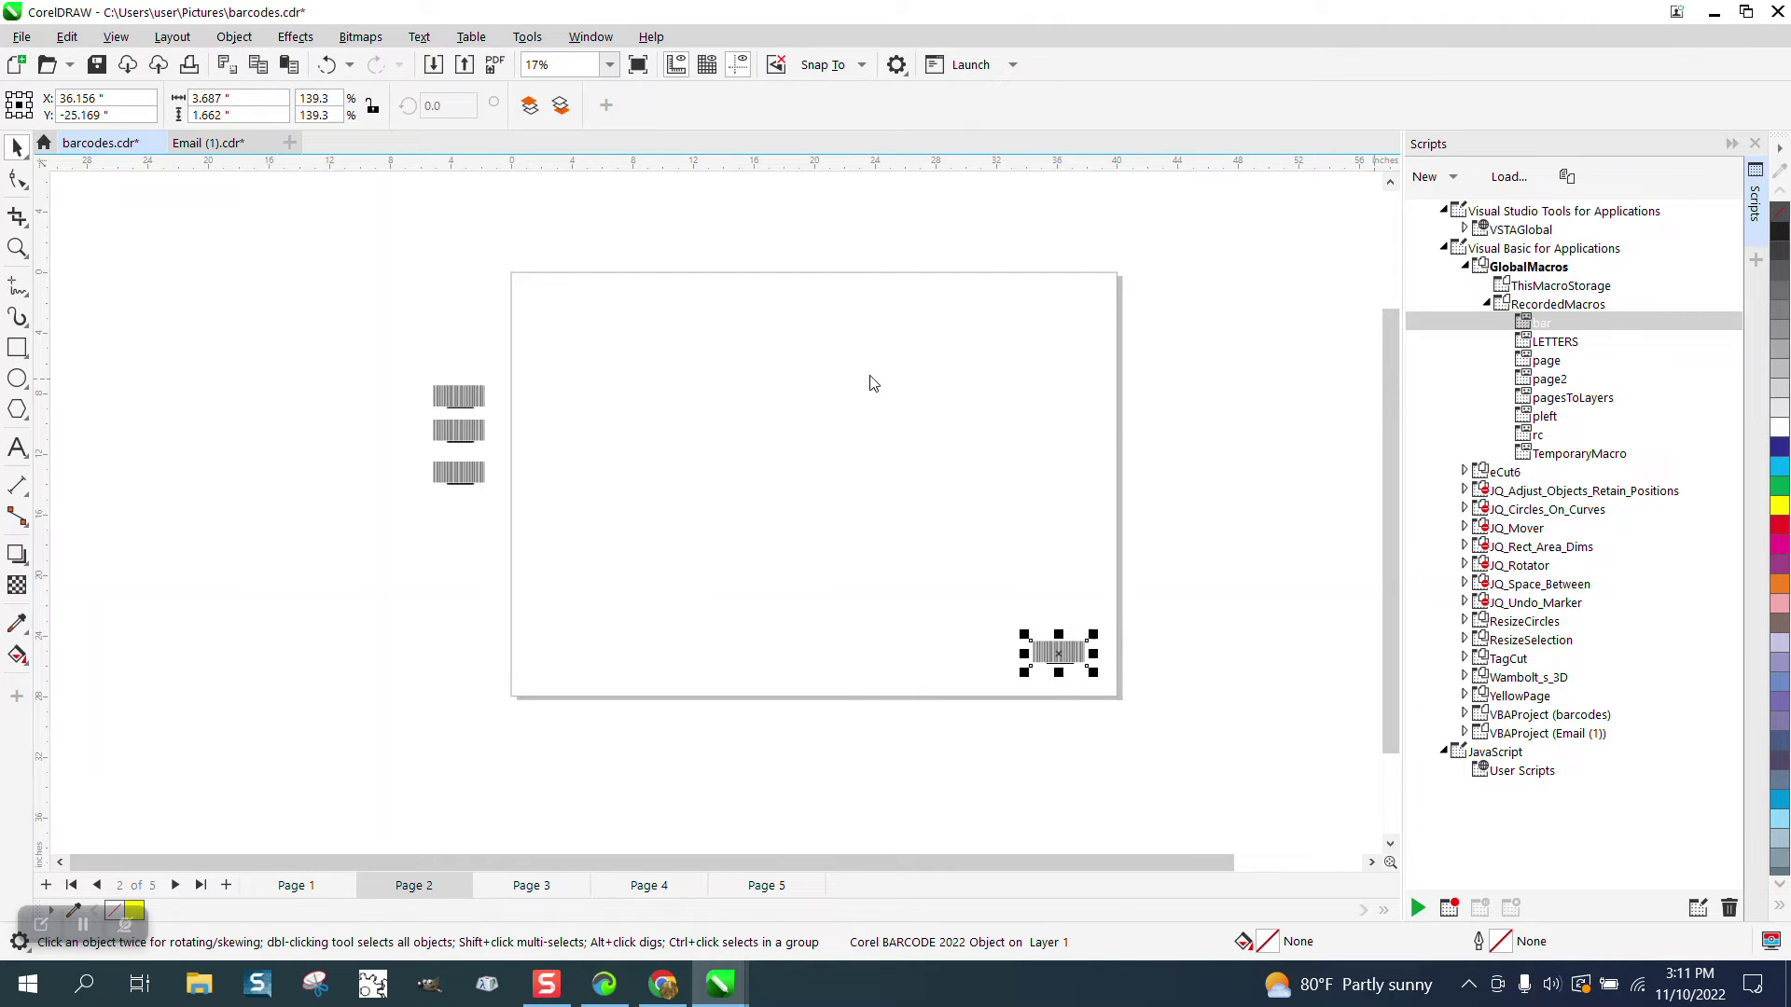
- Assign Esc as the bar macro's shortcut key after 2 and 1 conflict, then close Options
right_click(1544, 326)
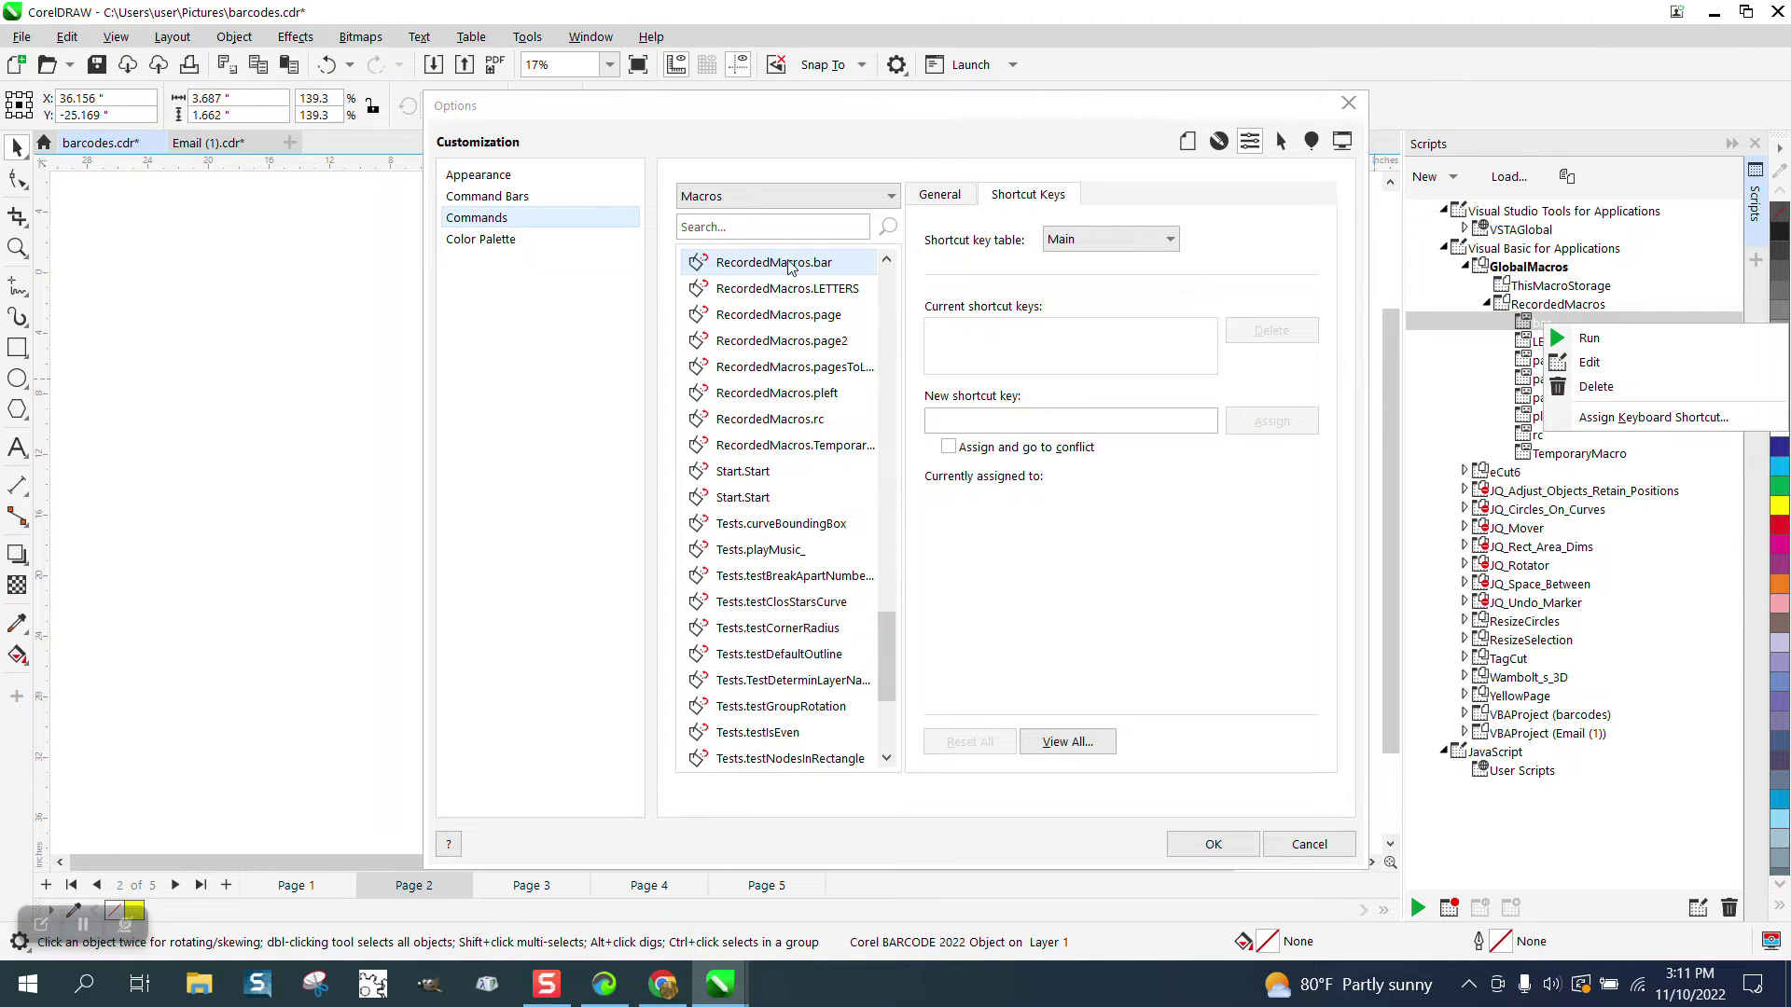
click(955, 421)
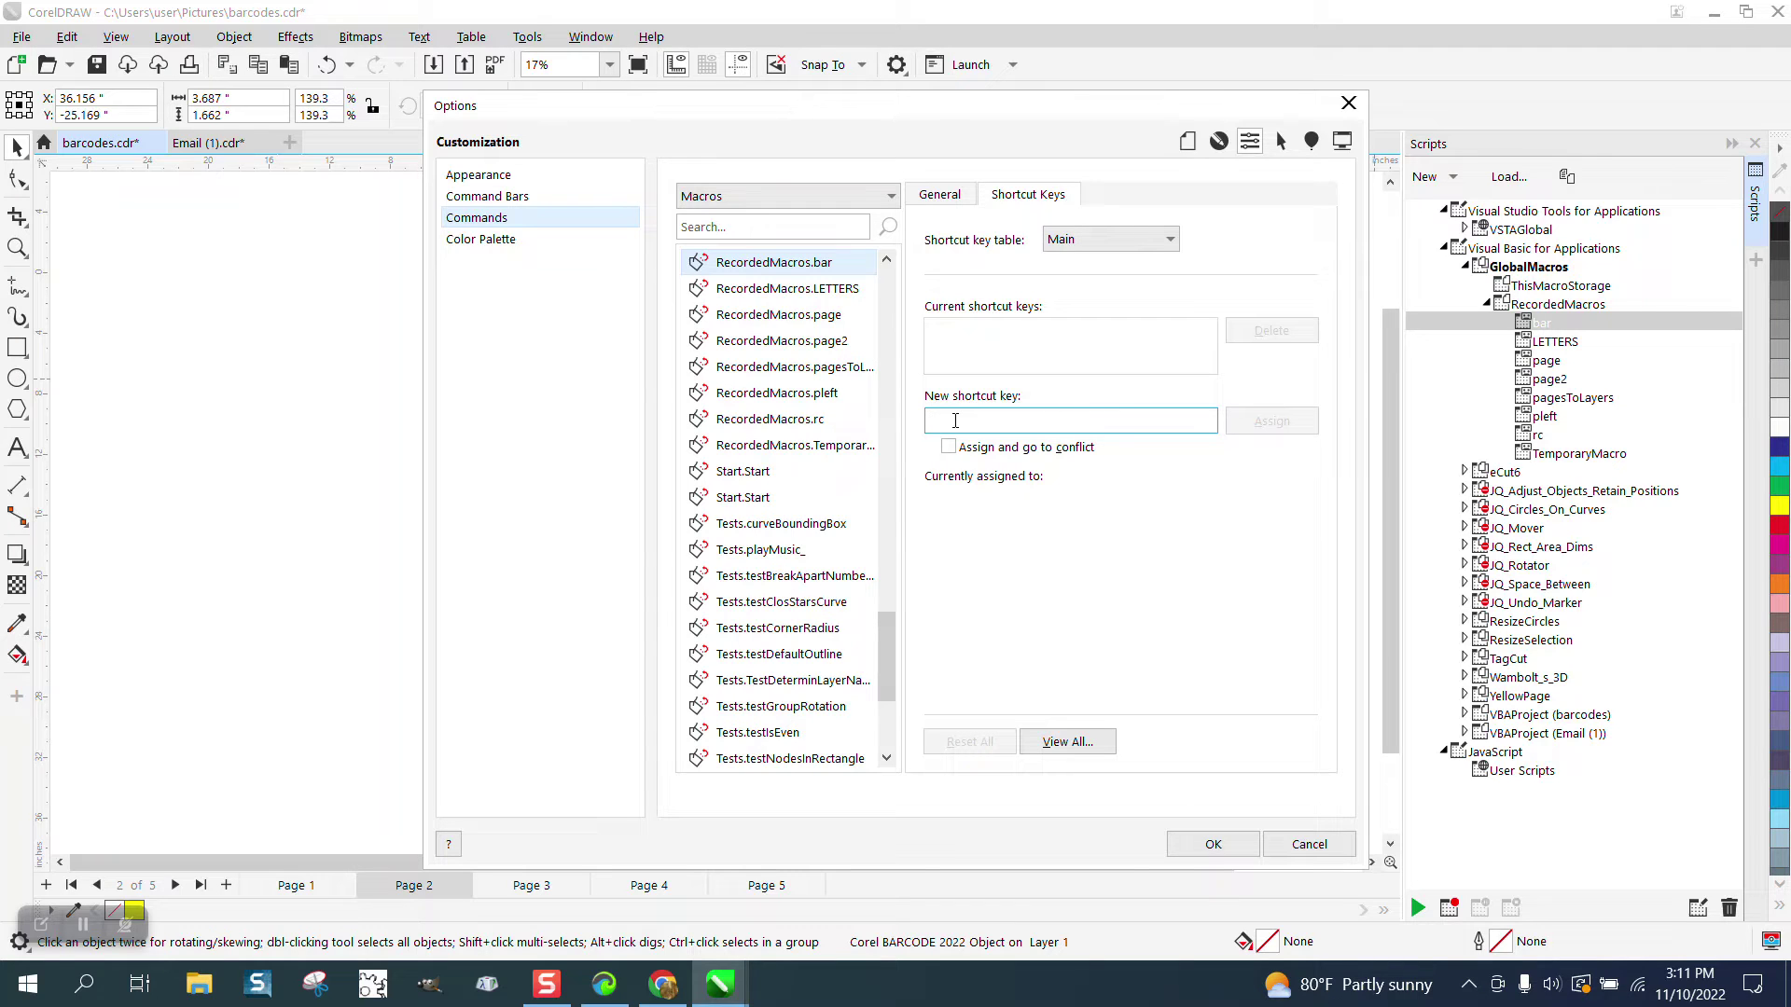
text(2)
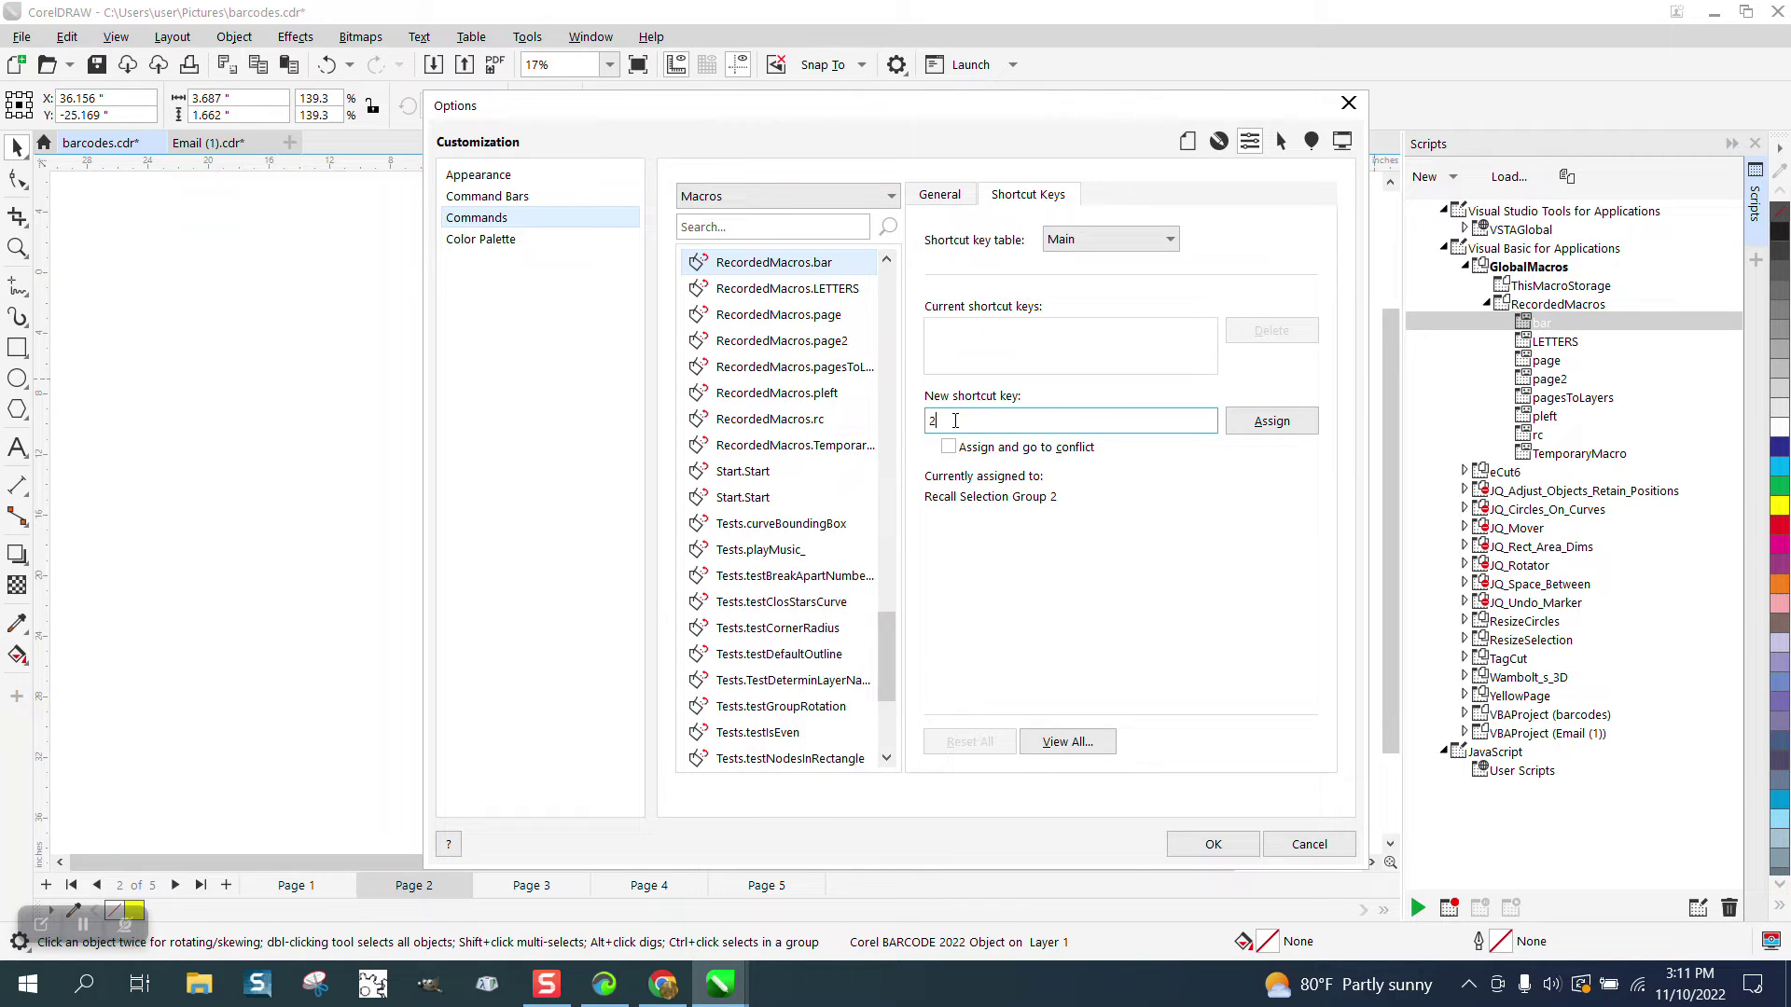
key(Delete)
key(1)
key(BackSpace)
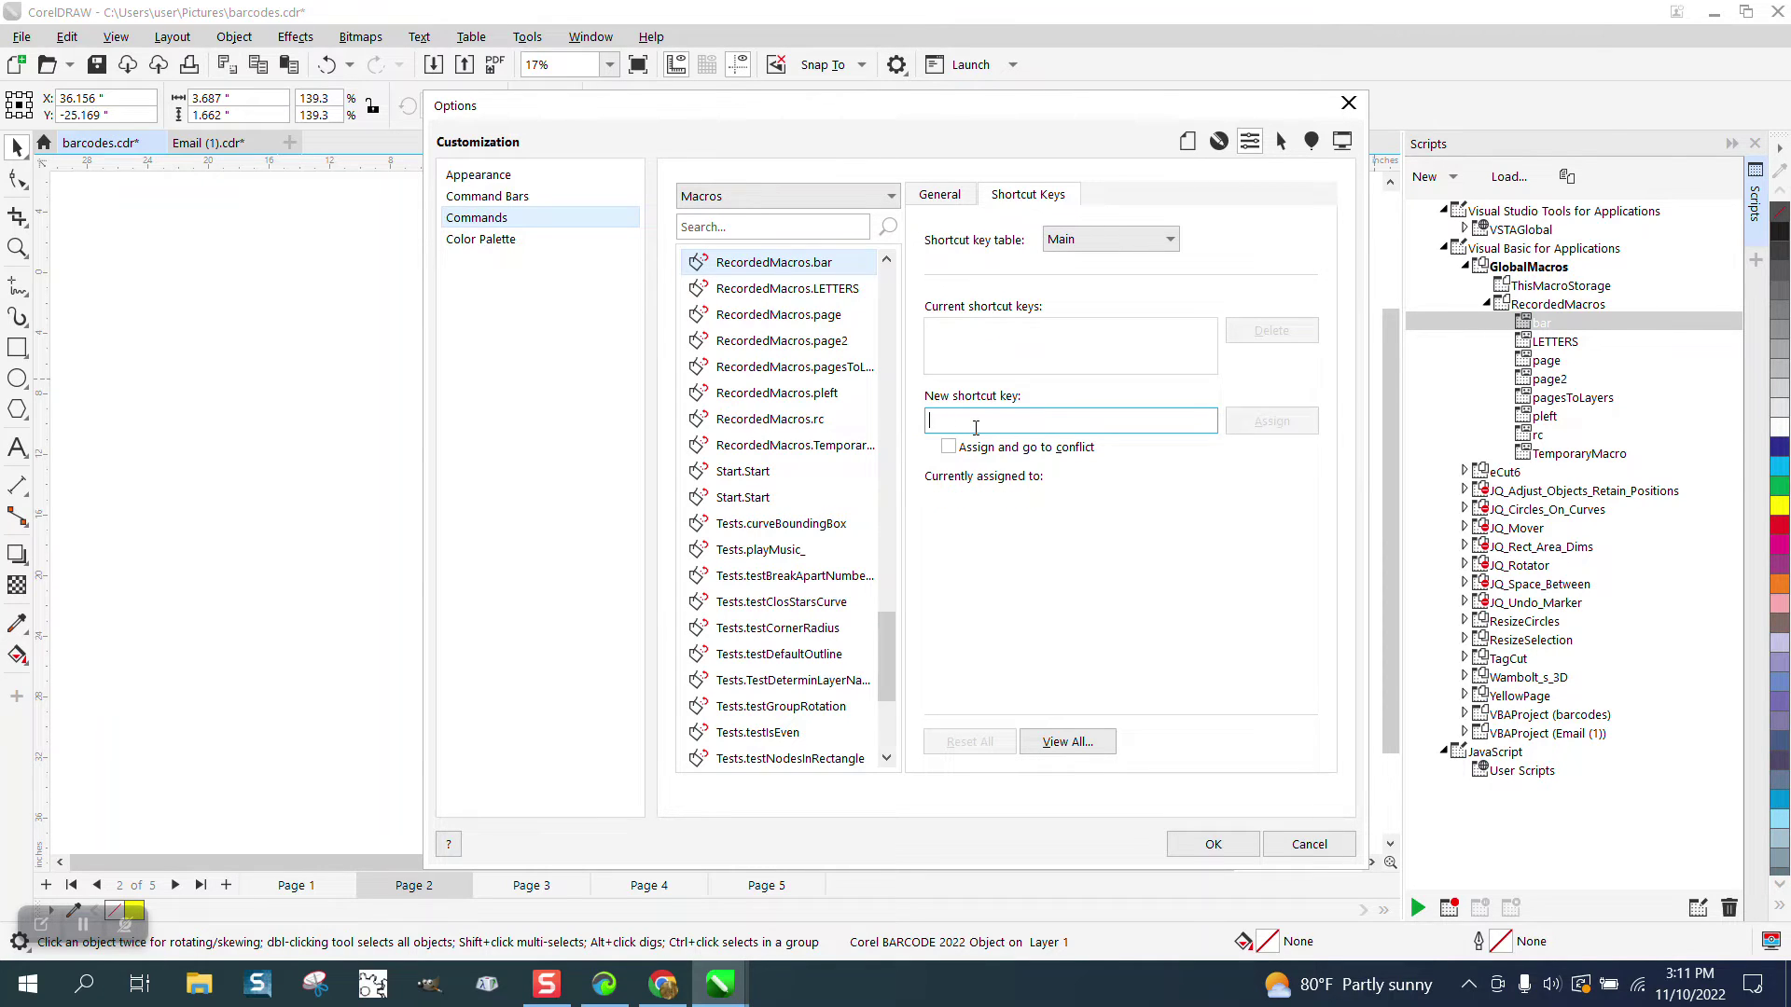
key(Escape)
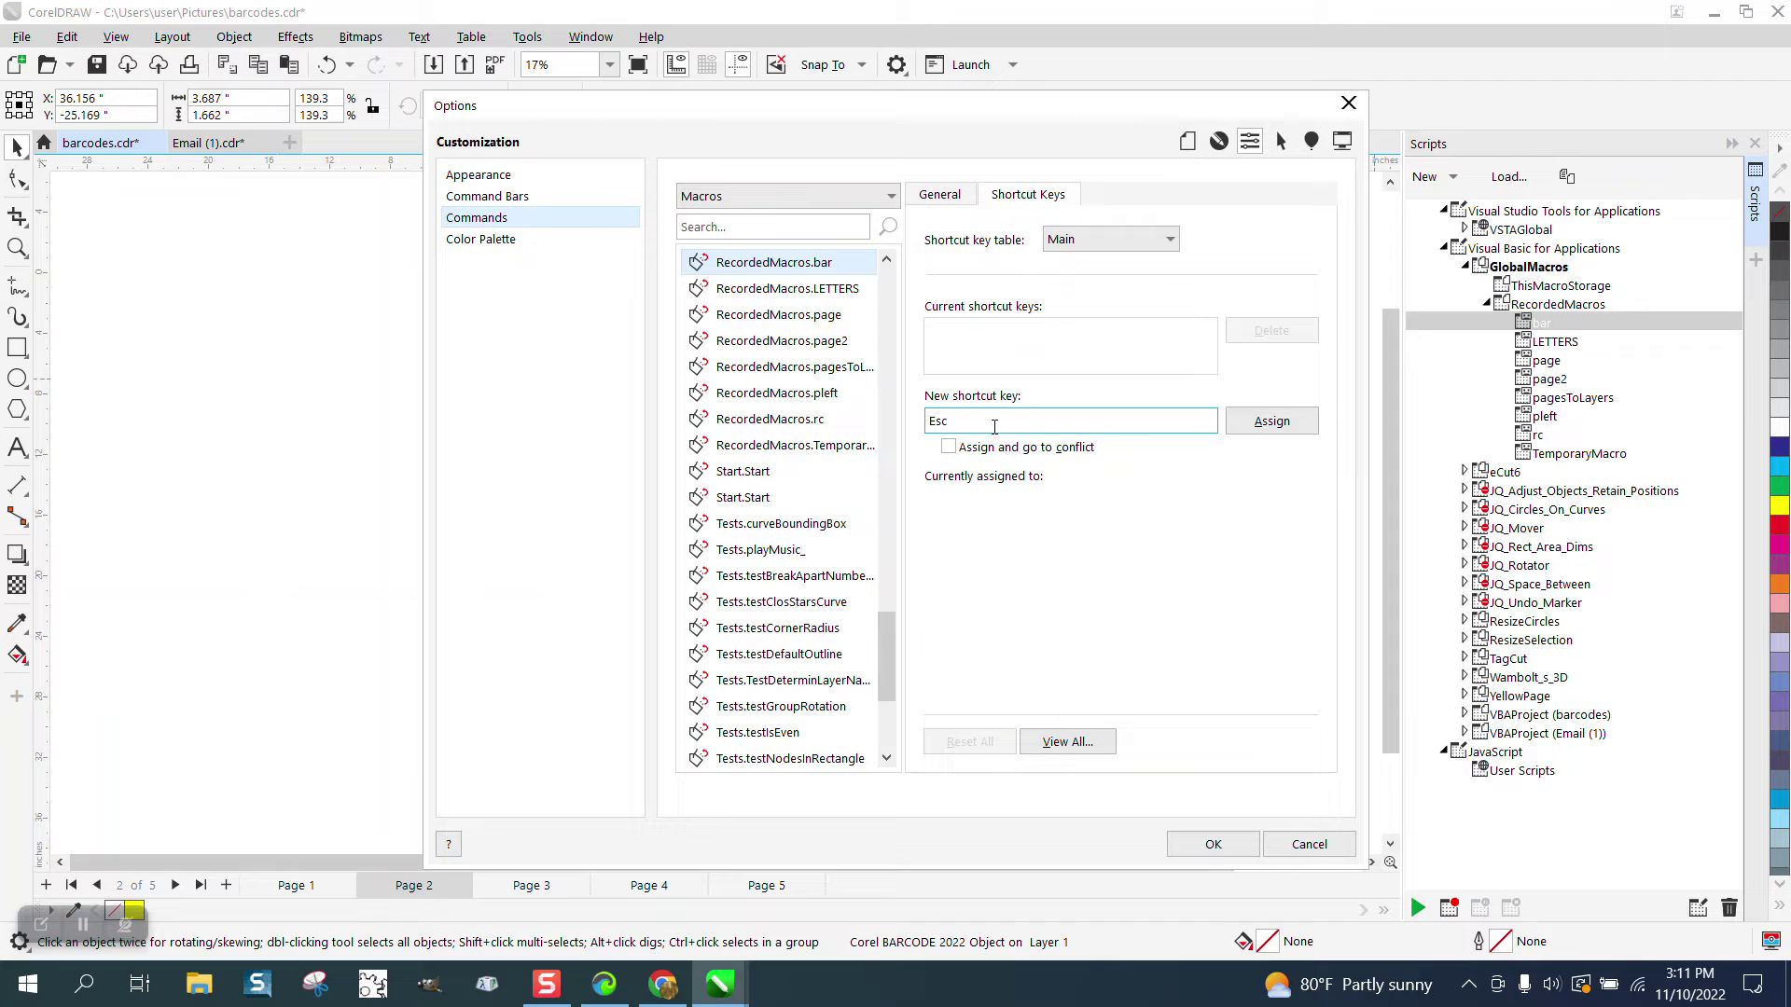
click(1292, 424)
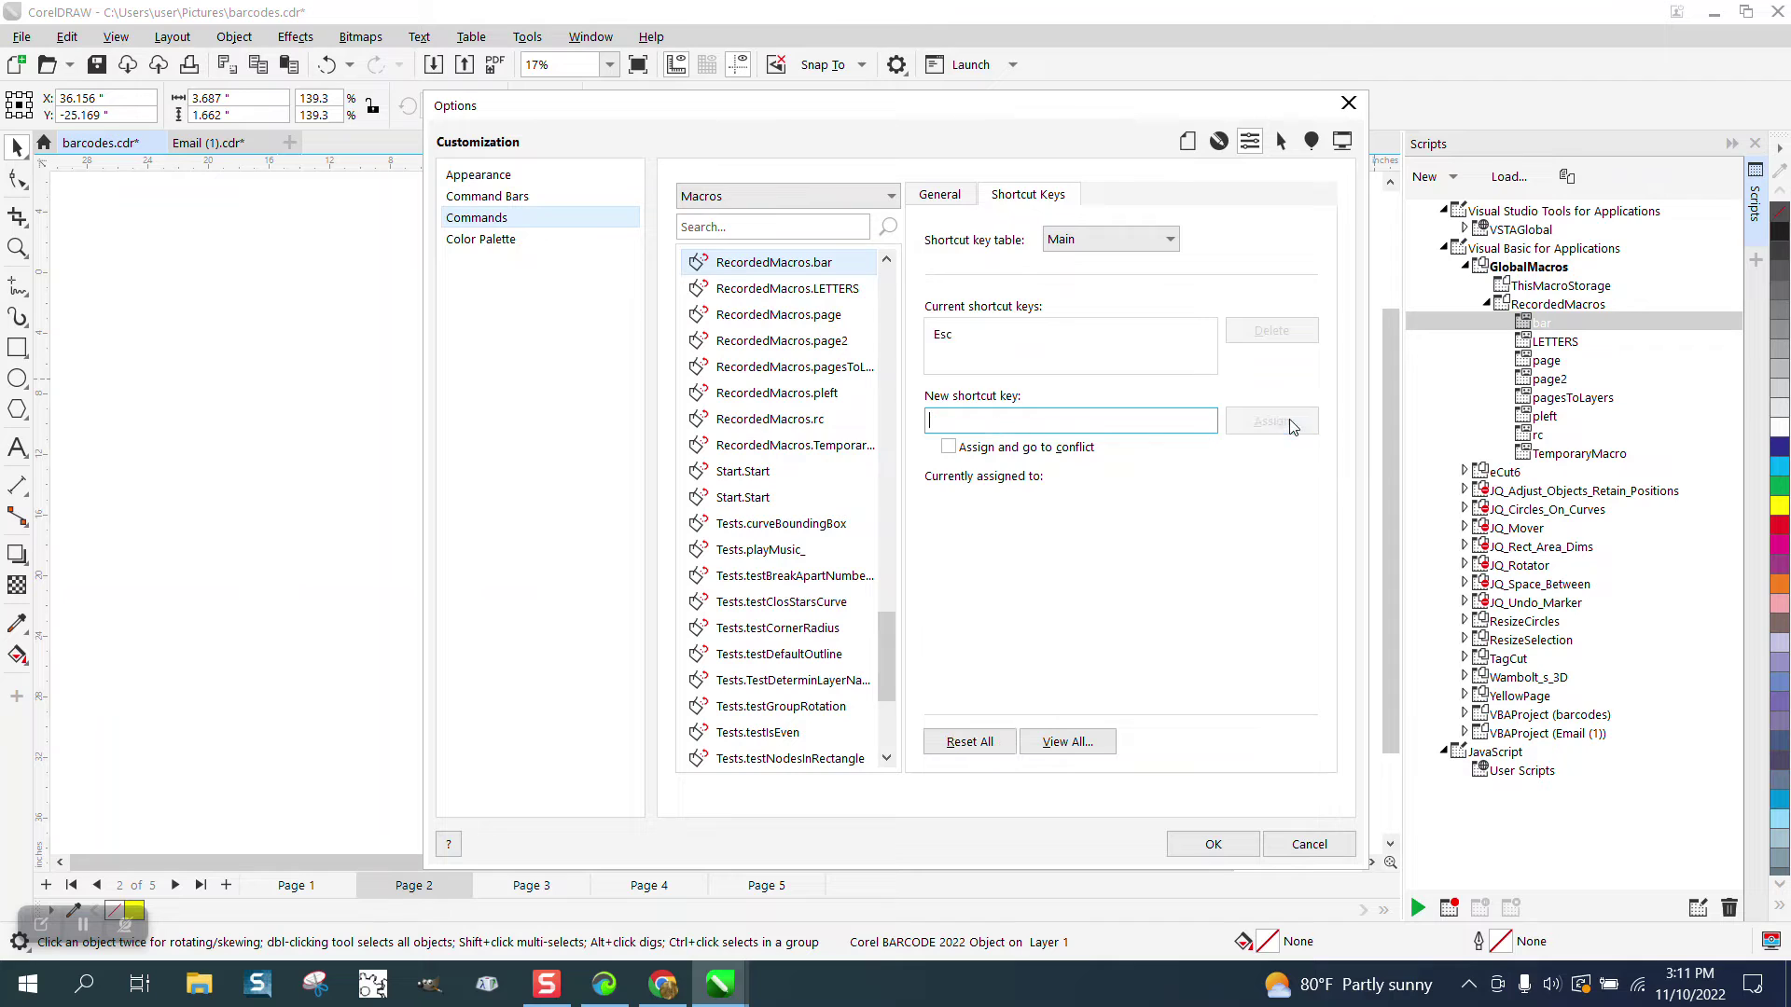
click(1213, 844)
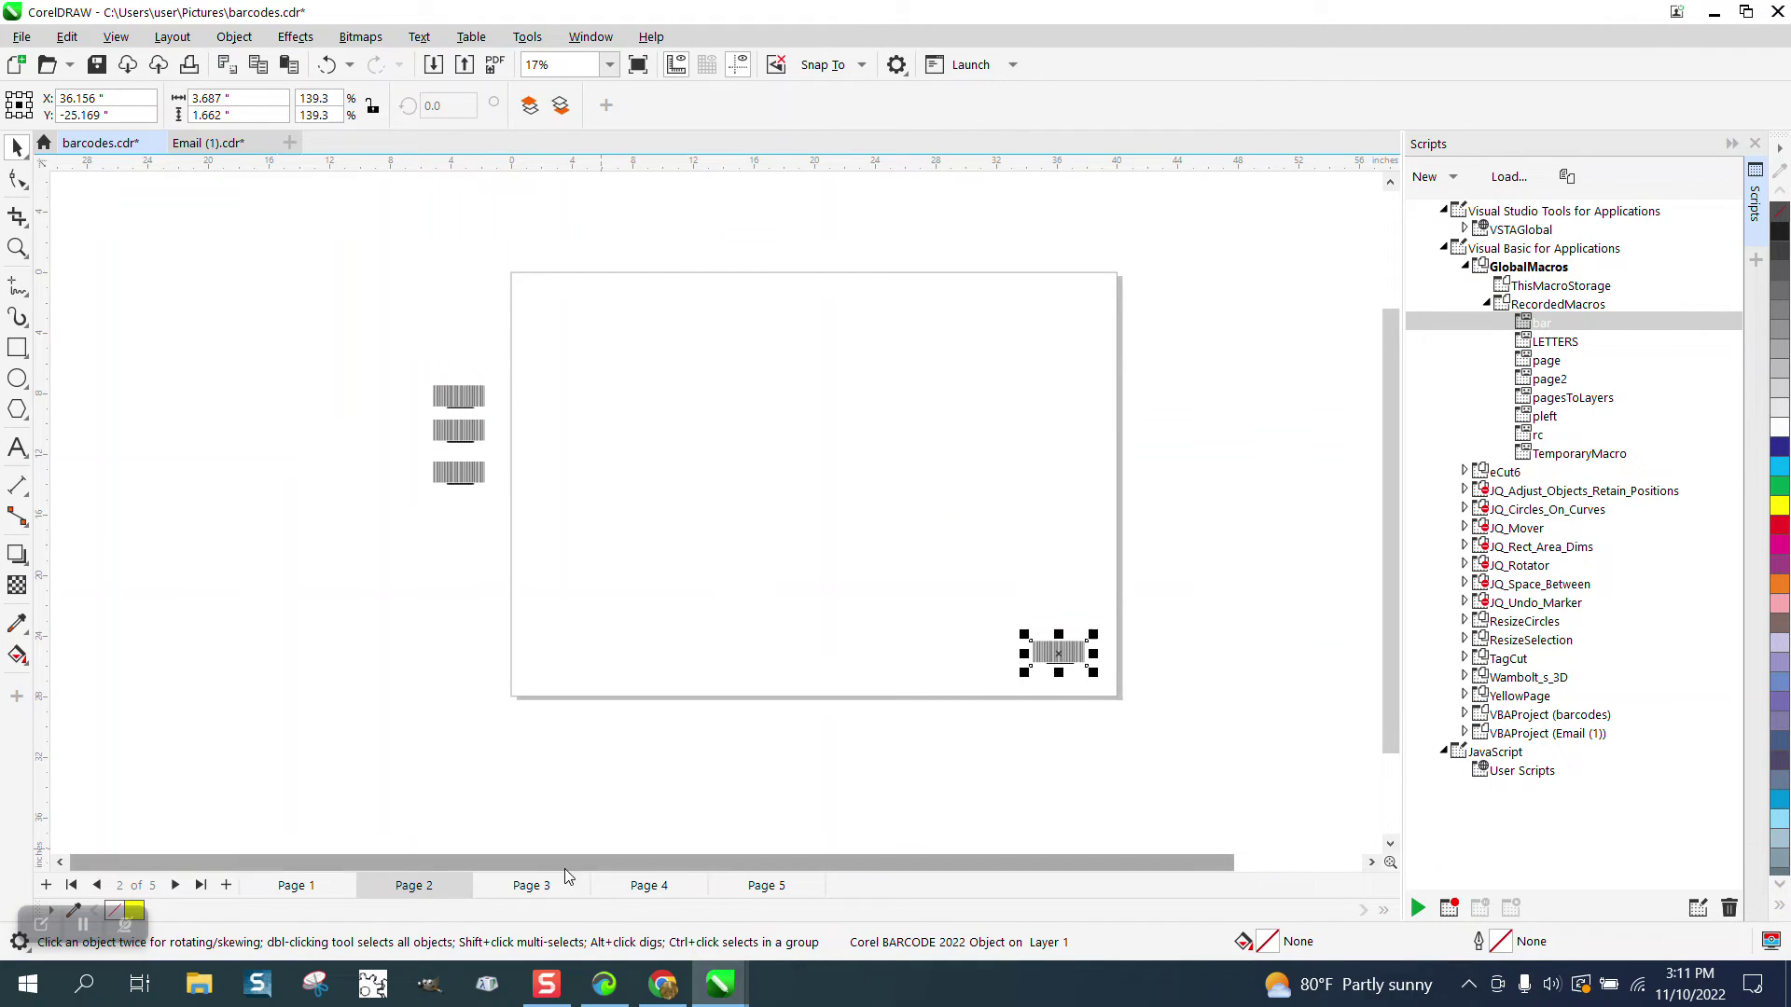
- Centre a loose barcode on Page 3 and run the bar macro to send it bottom-right
click(531, 885)
click(463, 398)
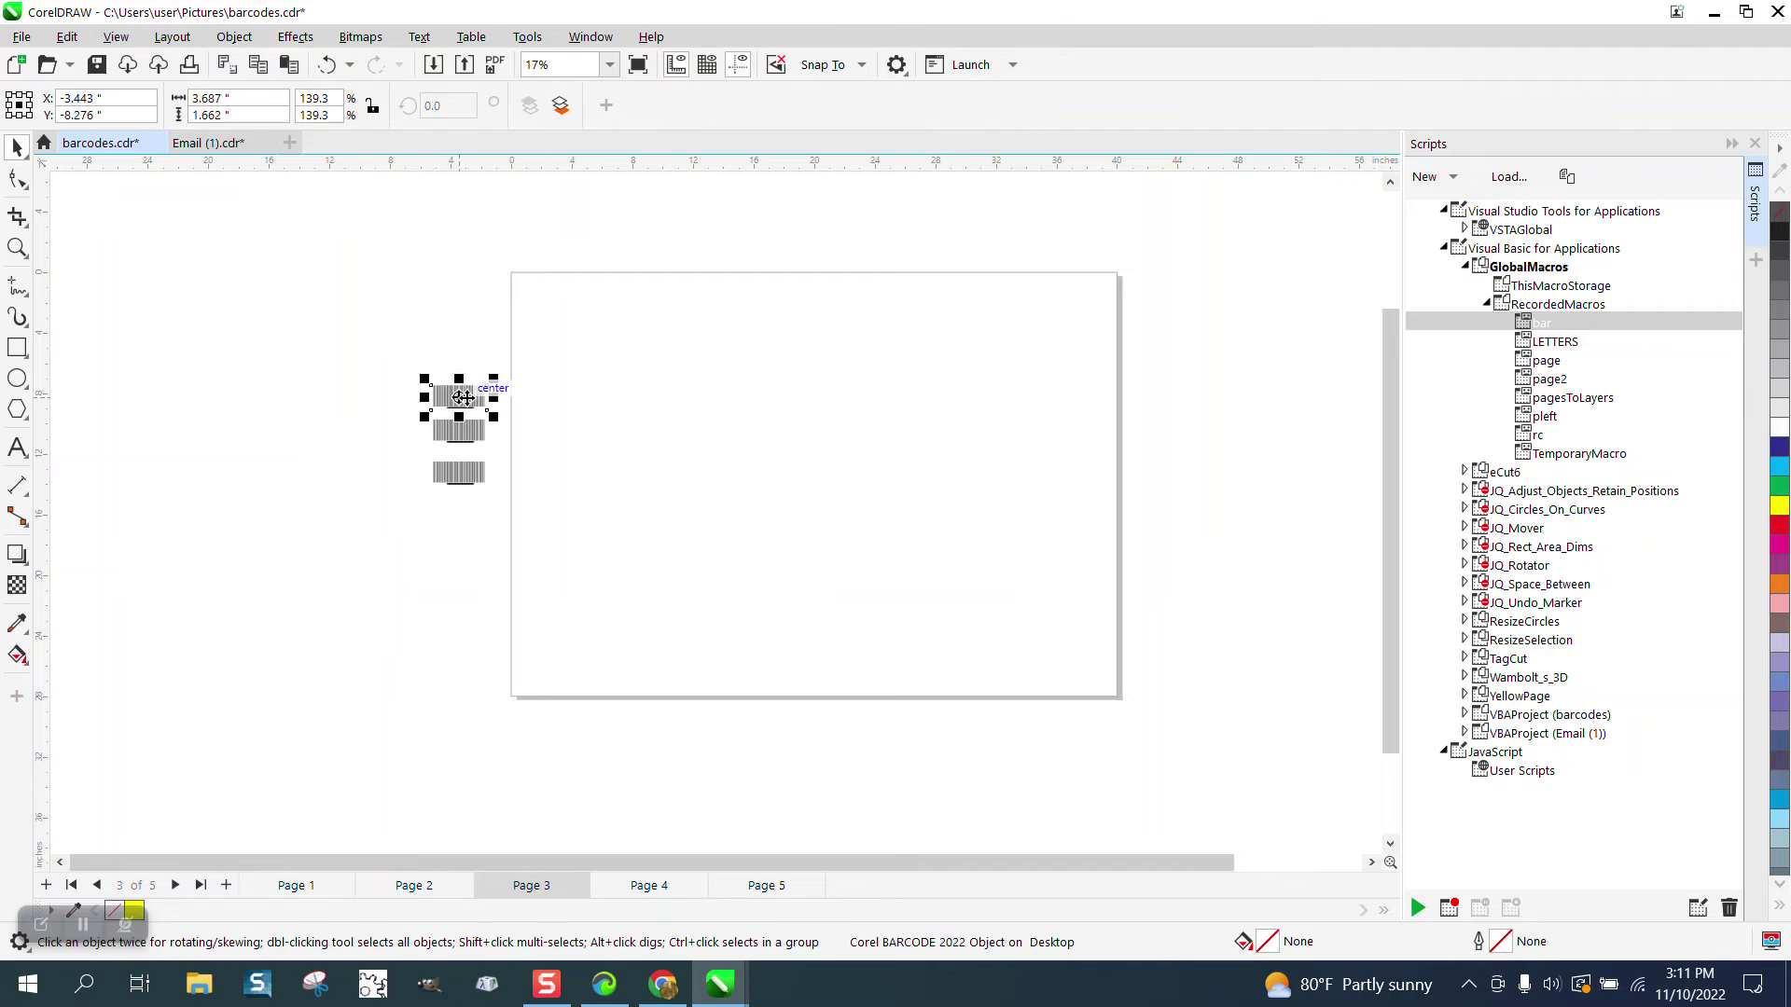
key(Escape)
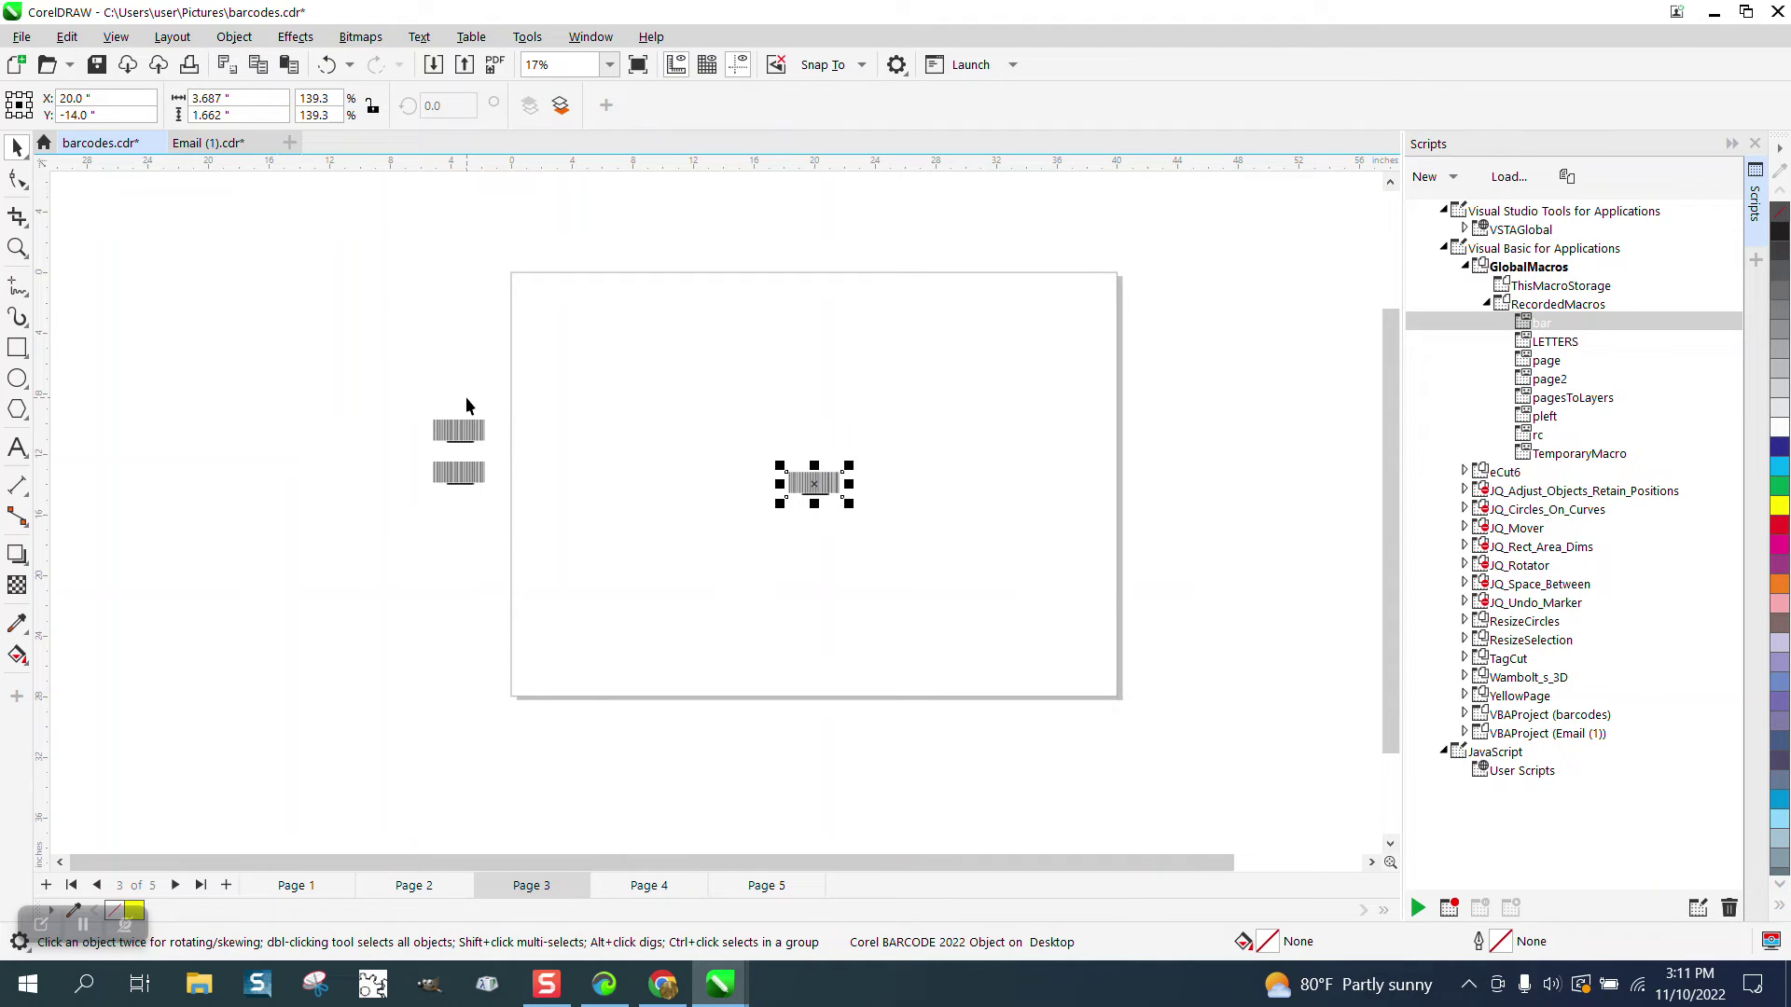
key(r)
key(b)
- Centre a loose barcode on Page 4 and run the bar macro to send it bottom-right
click(652, 885)
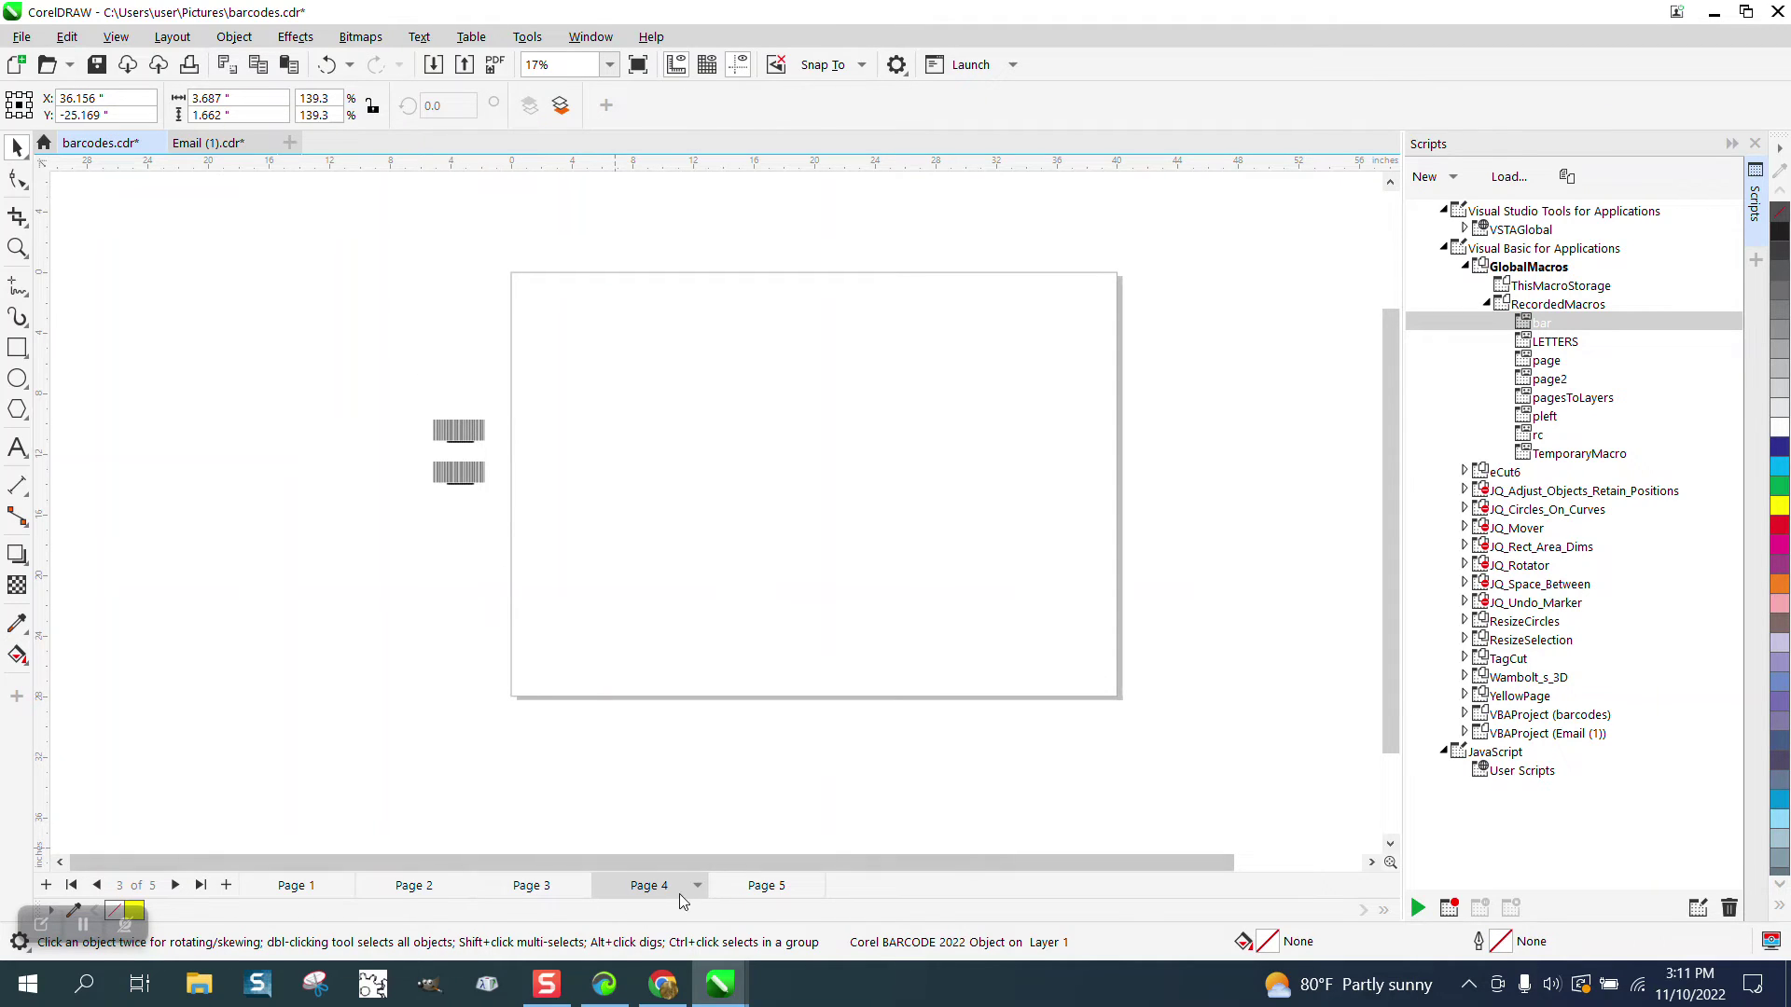
click(455, 425)
key(p)
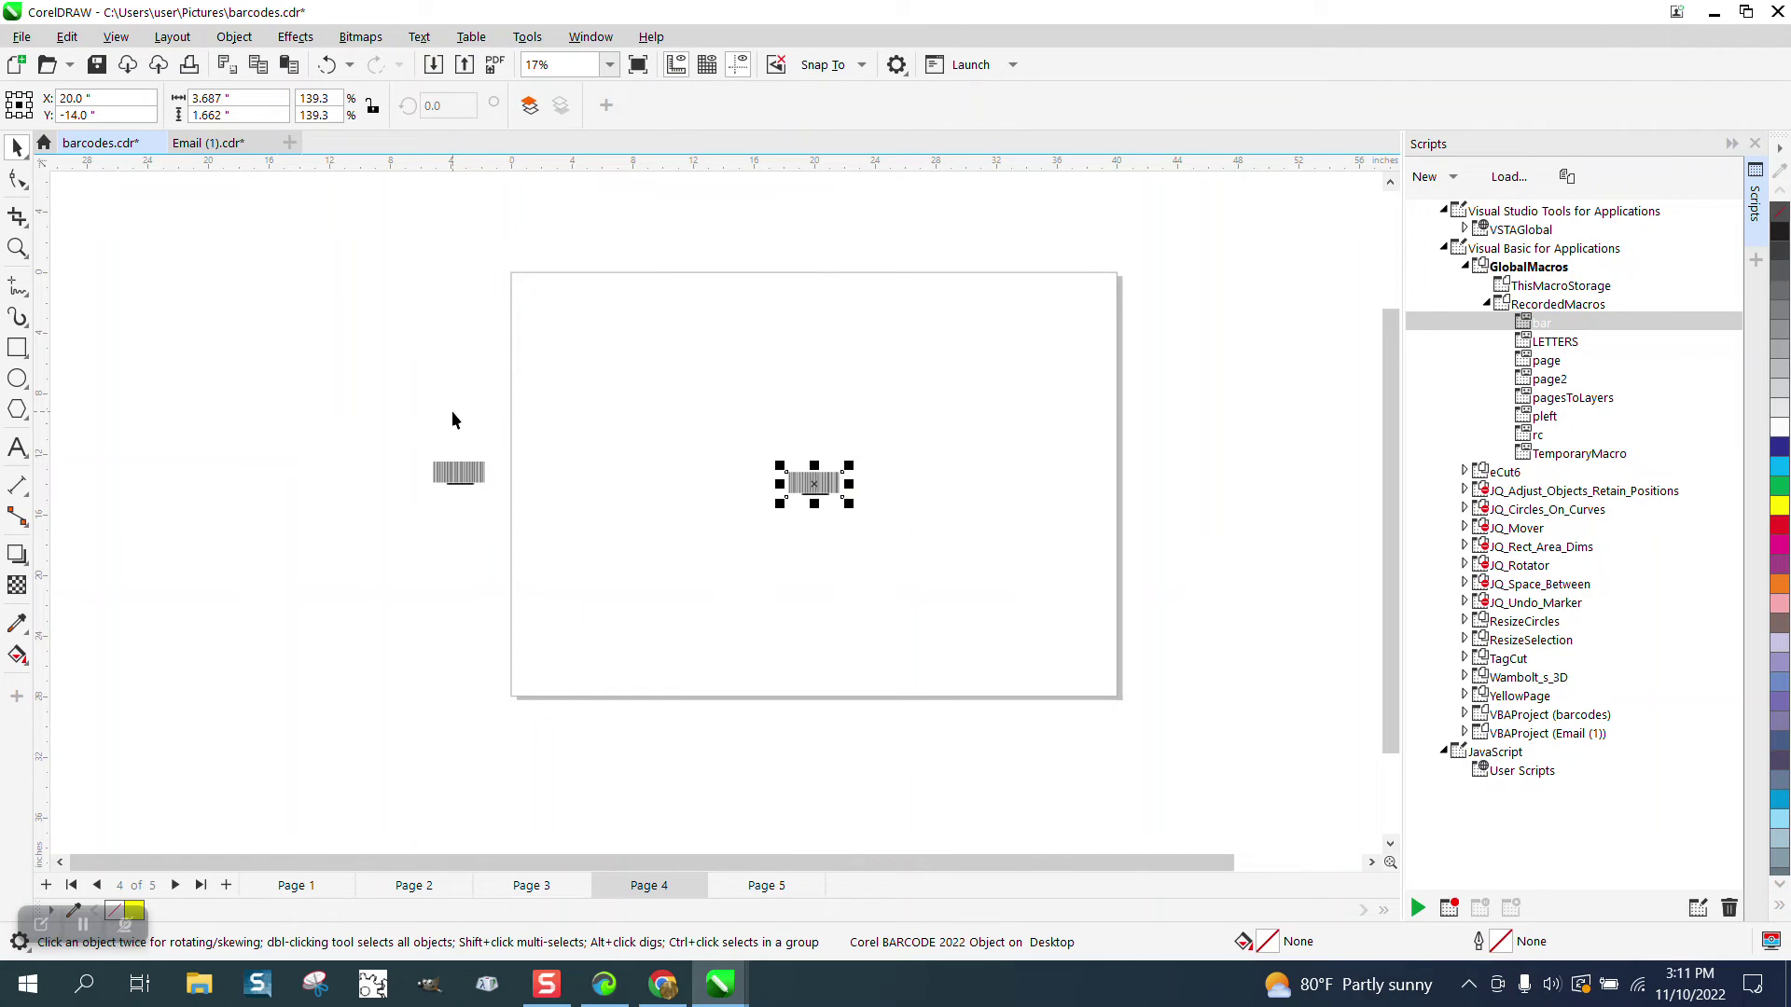
key(r)
key(b)
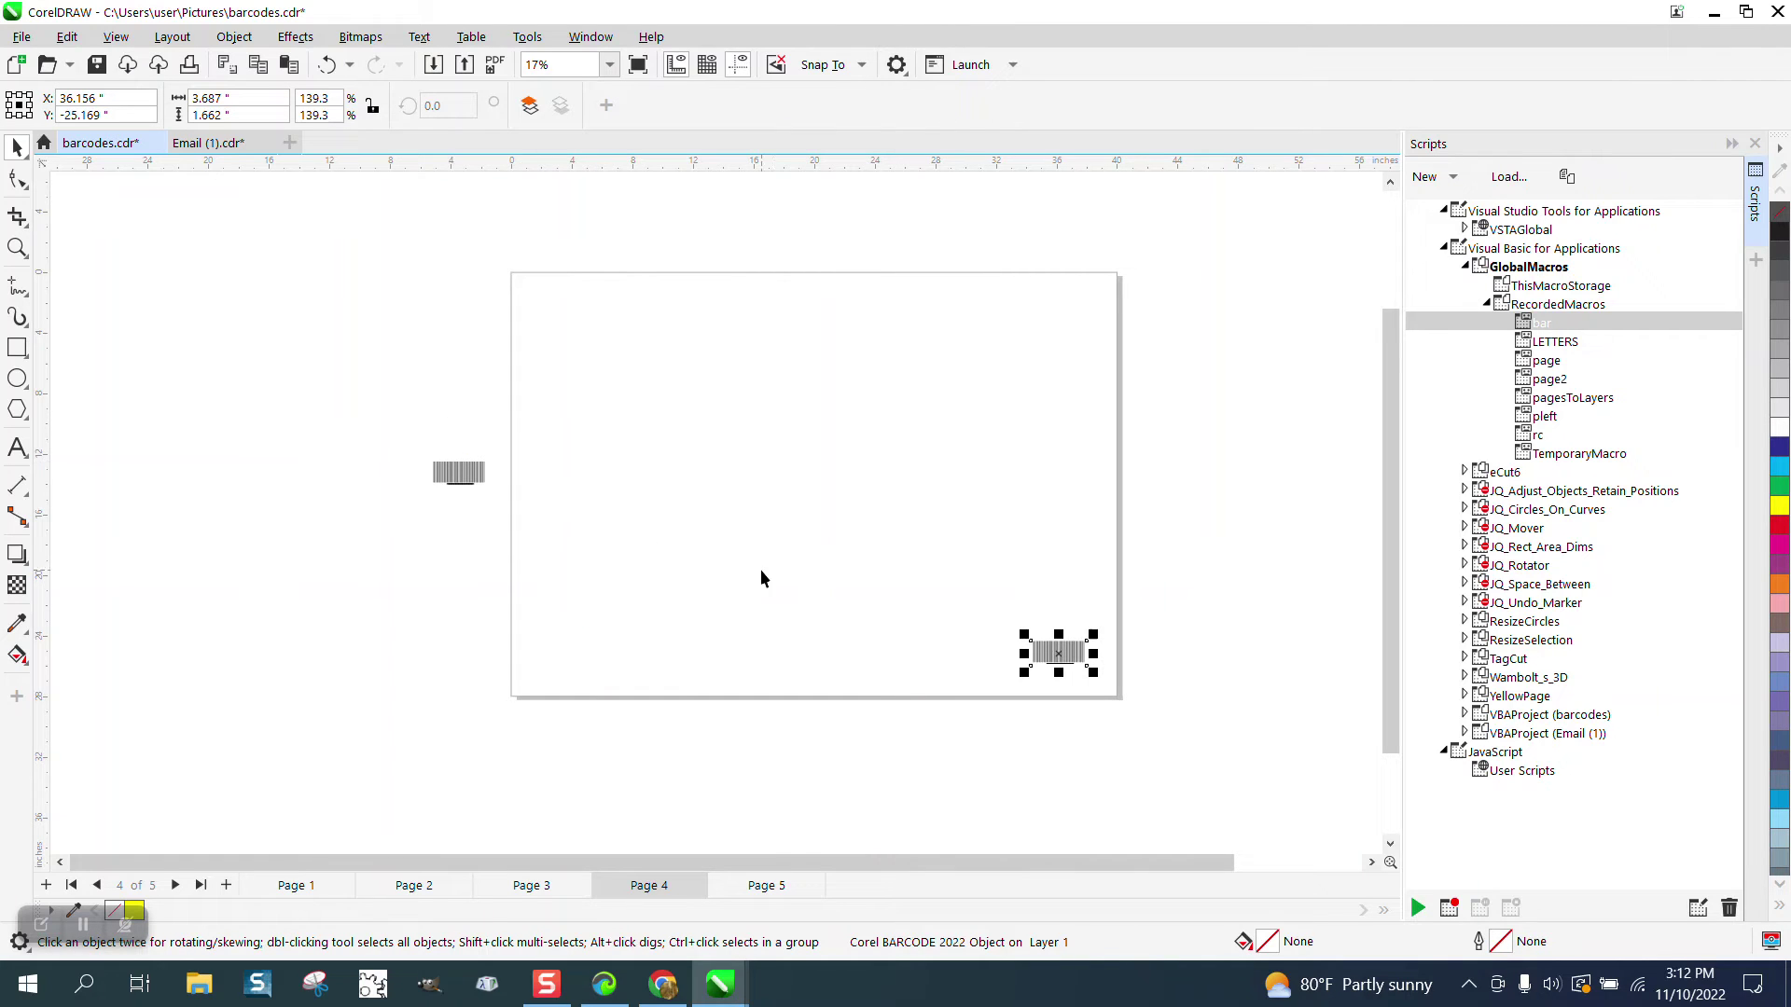
- Centre the last loose barcode on Page 5 and run the bar macro on it
click(767, 885)
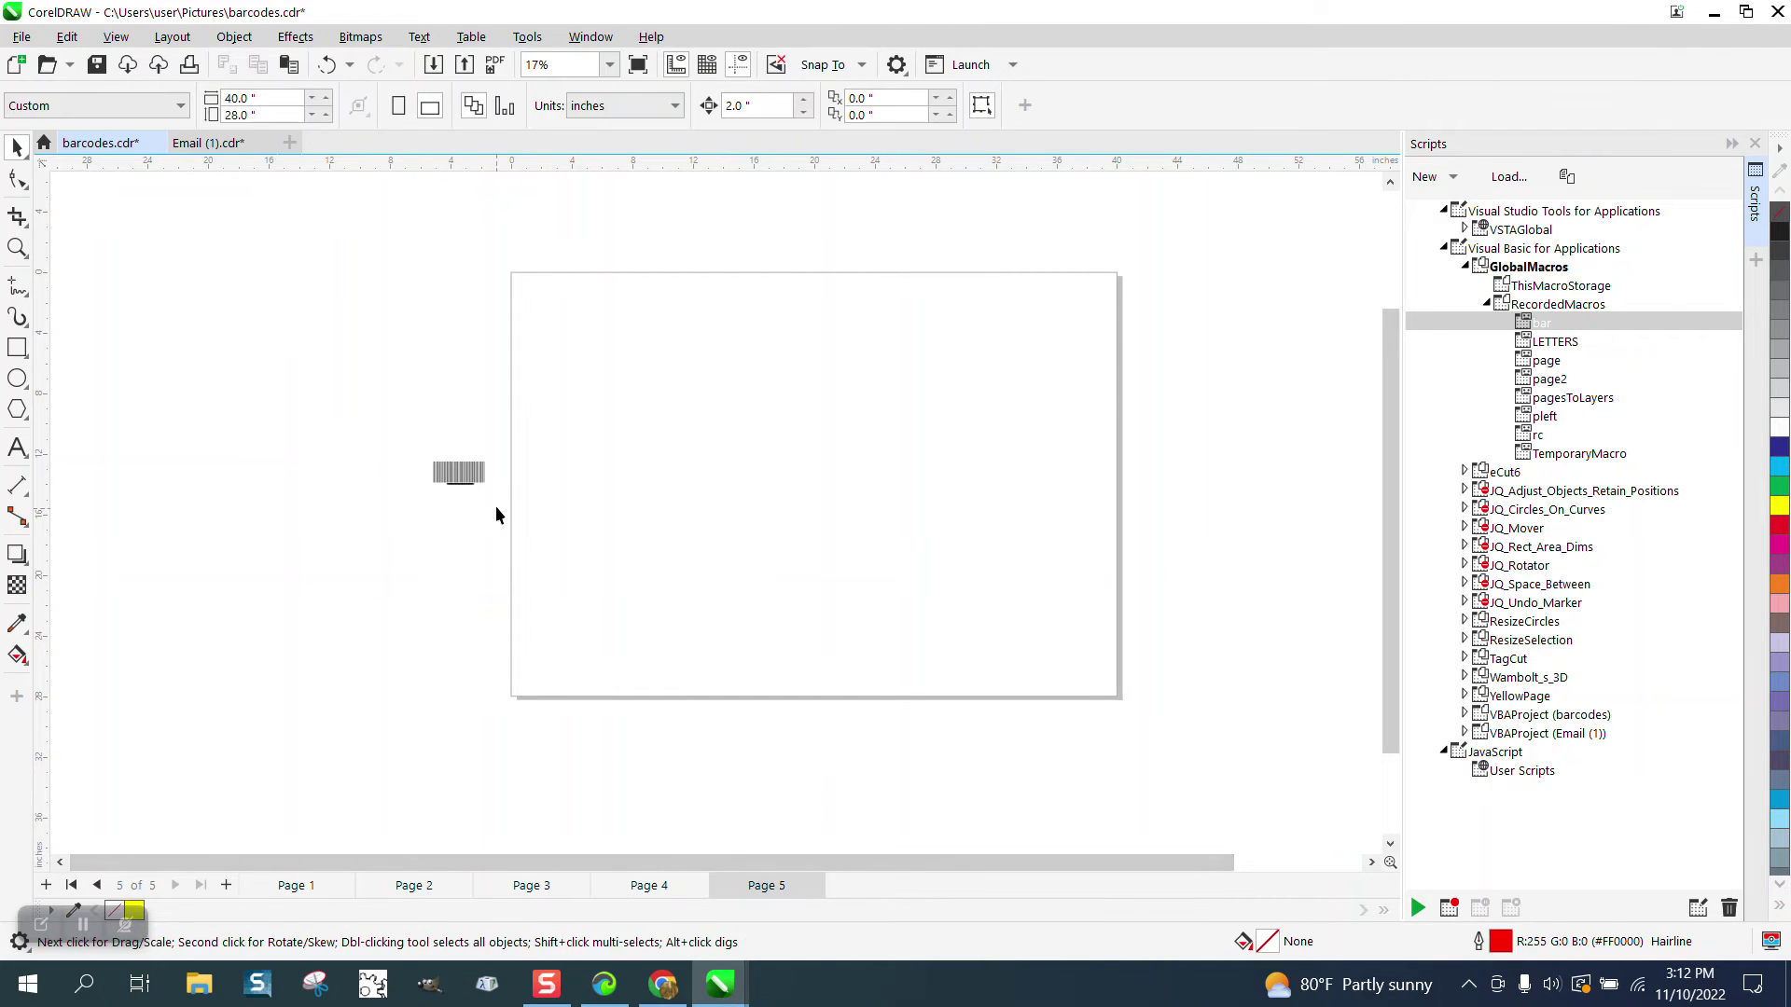
click(456, 475)
key(p)
key(r)
key(b)
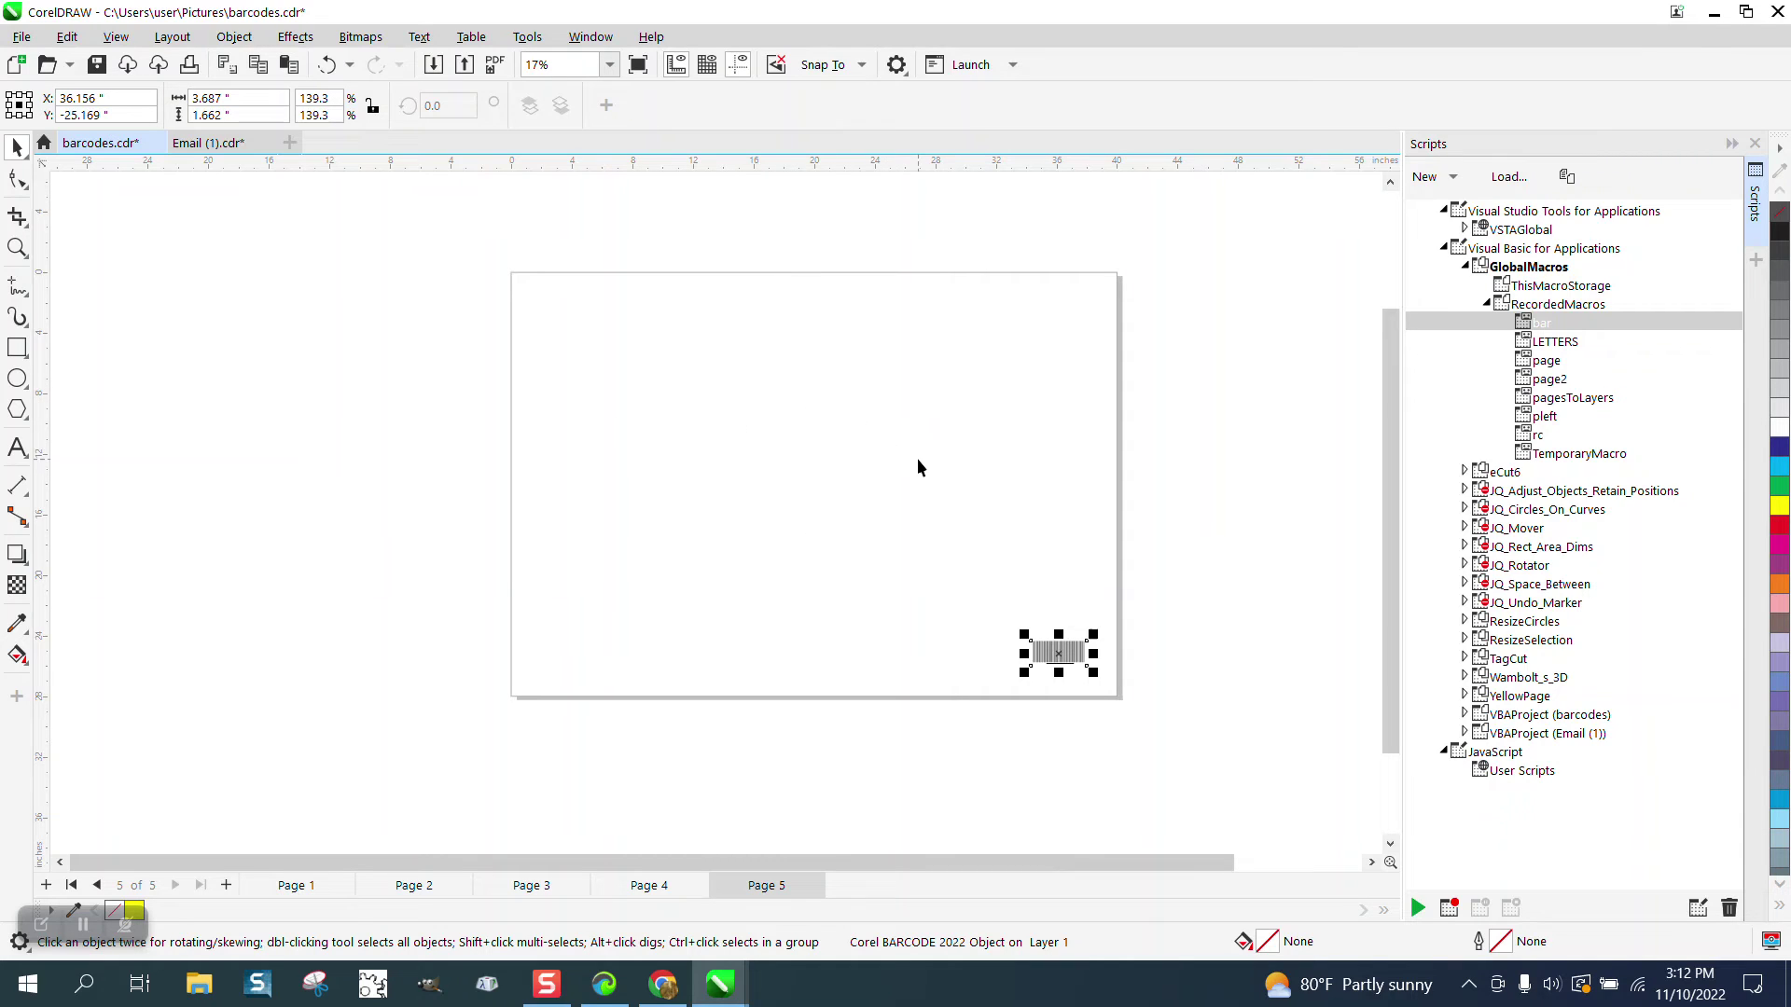
- Zoom in on Page 5's barcode and nudge it 2 inches down and 2 inches right
click(17, 247)
drag(1029, 618, 1162, 703)
click(17, 147)
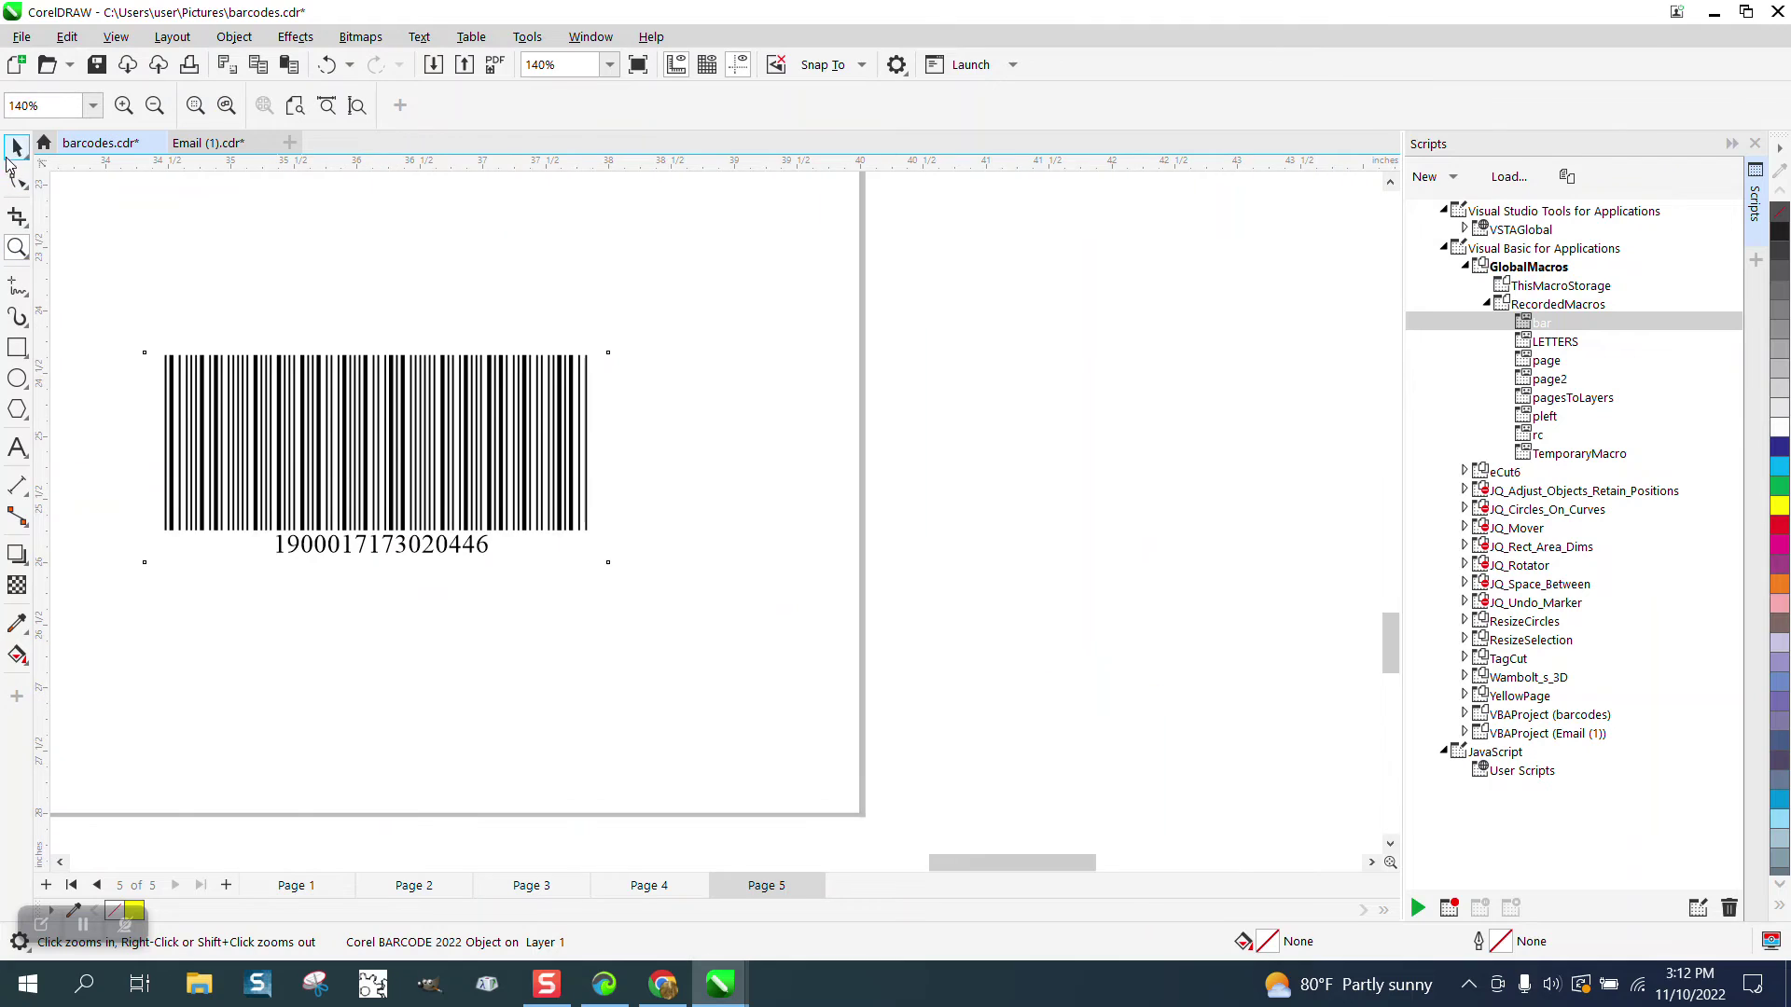
click(398, 400)
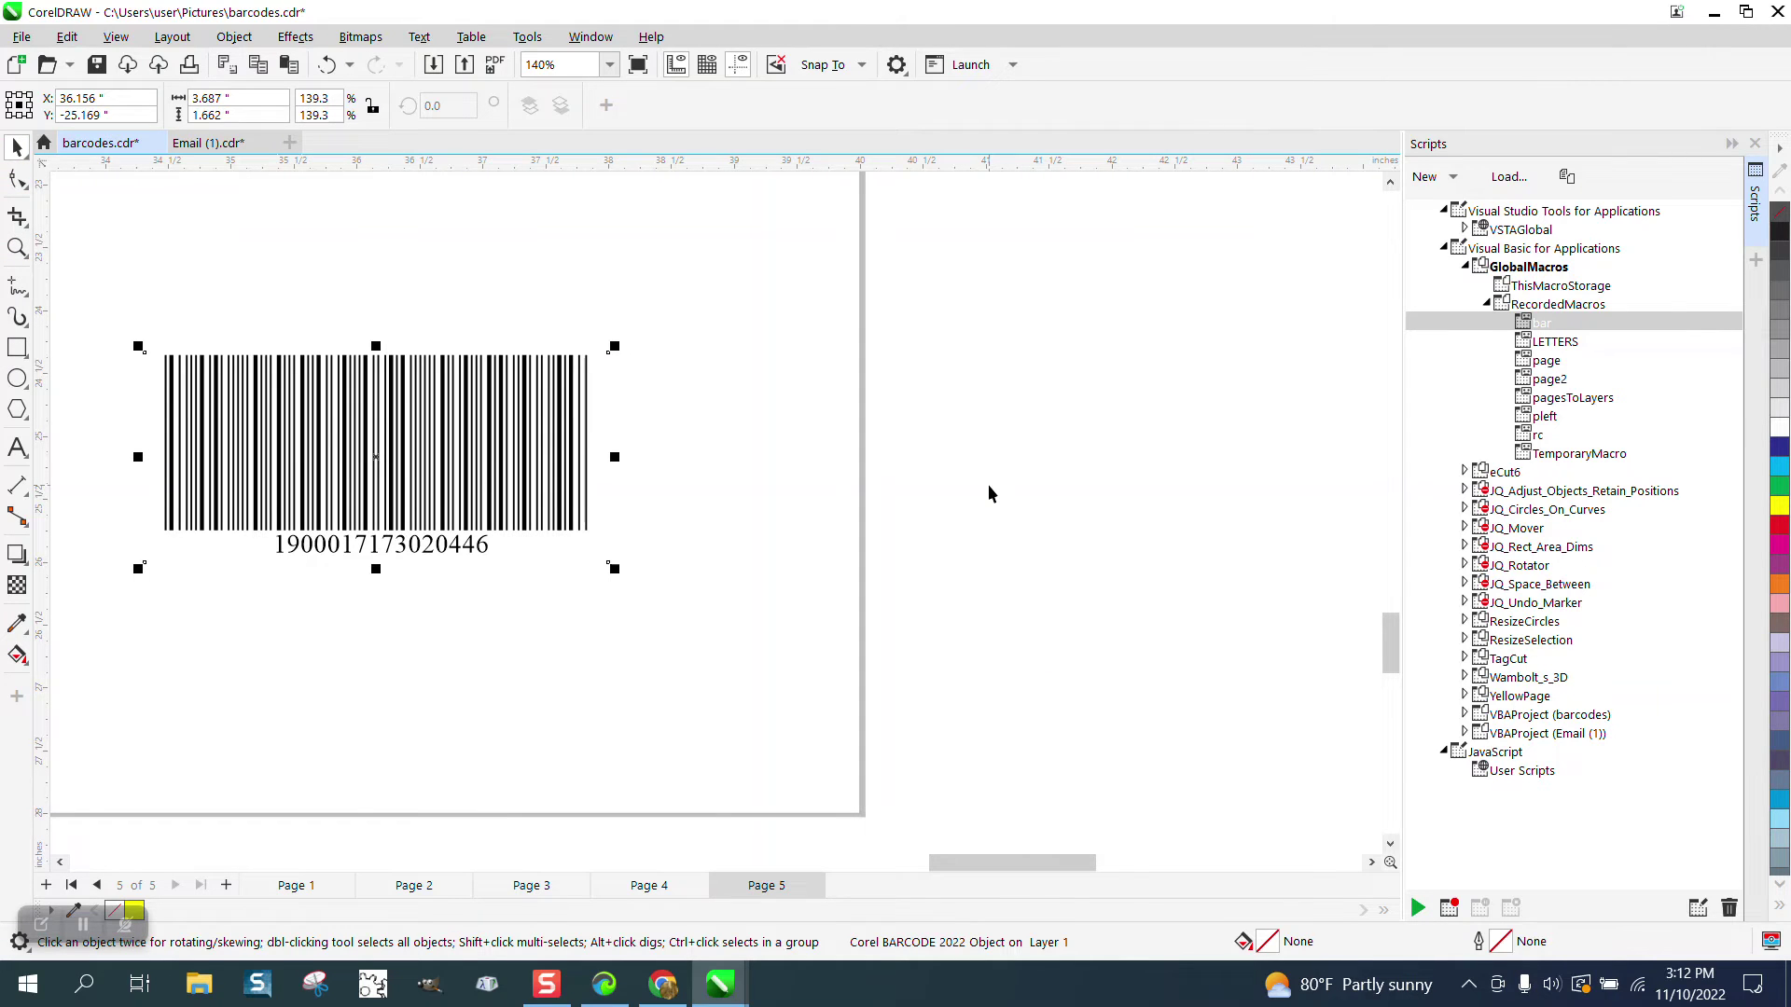
key(Down)
key(Right)
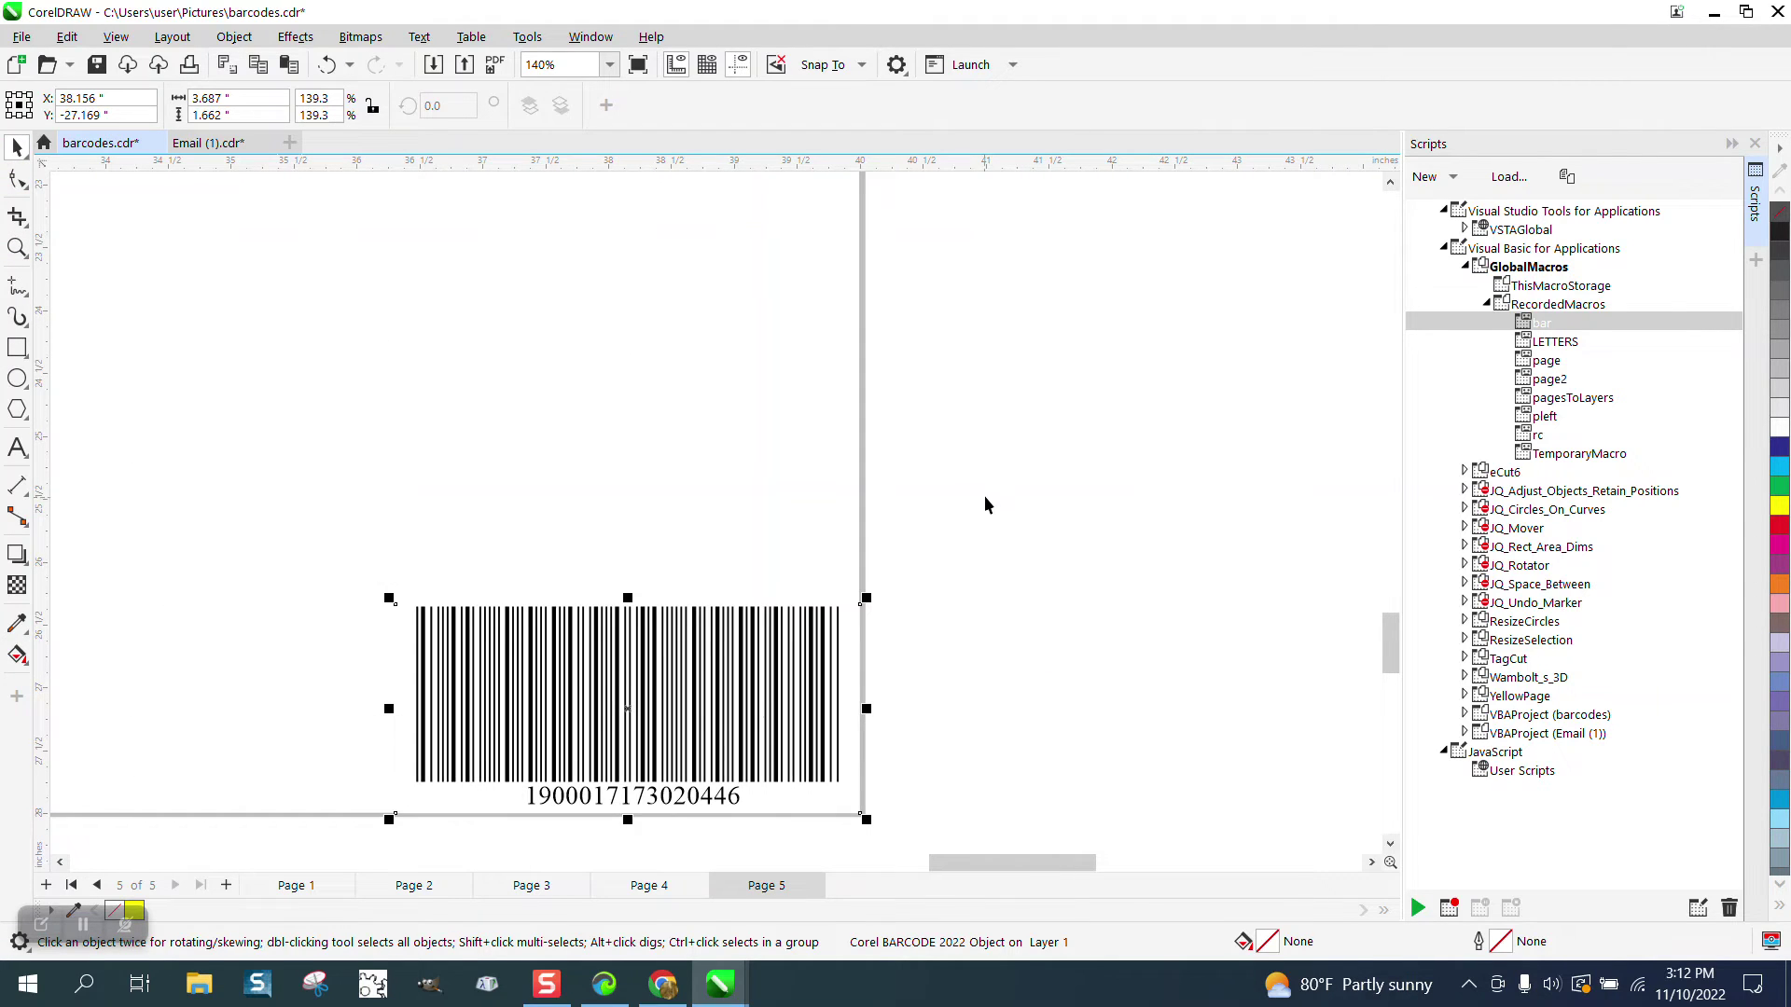
- Test a yellow rectangle sent to the back of the page behind the barcode, then delete it
scroll(785, 462, down, 2)
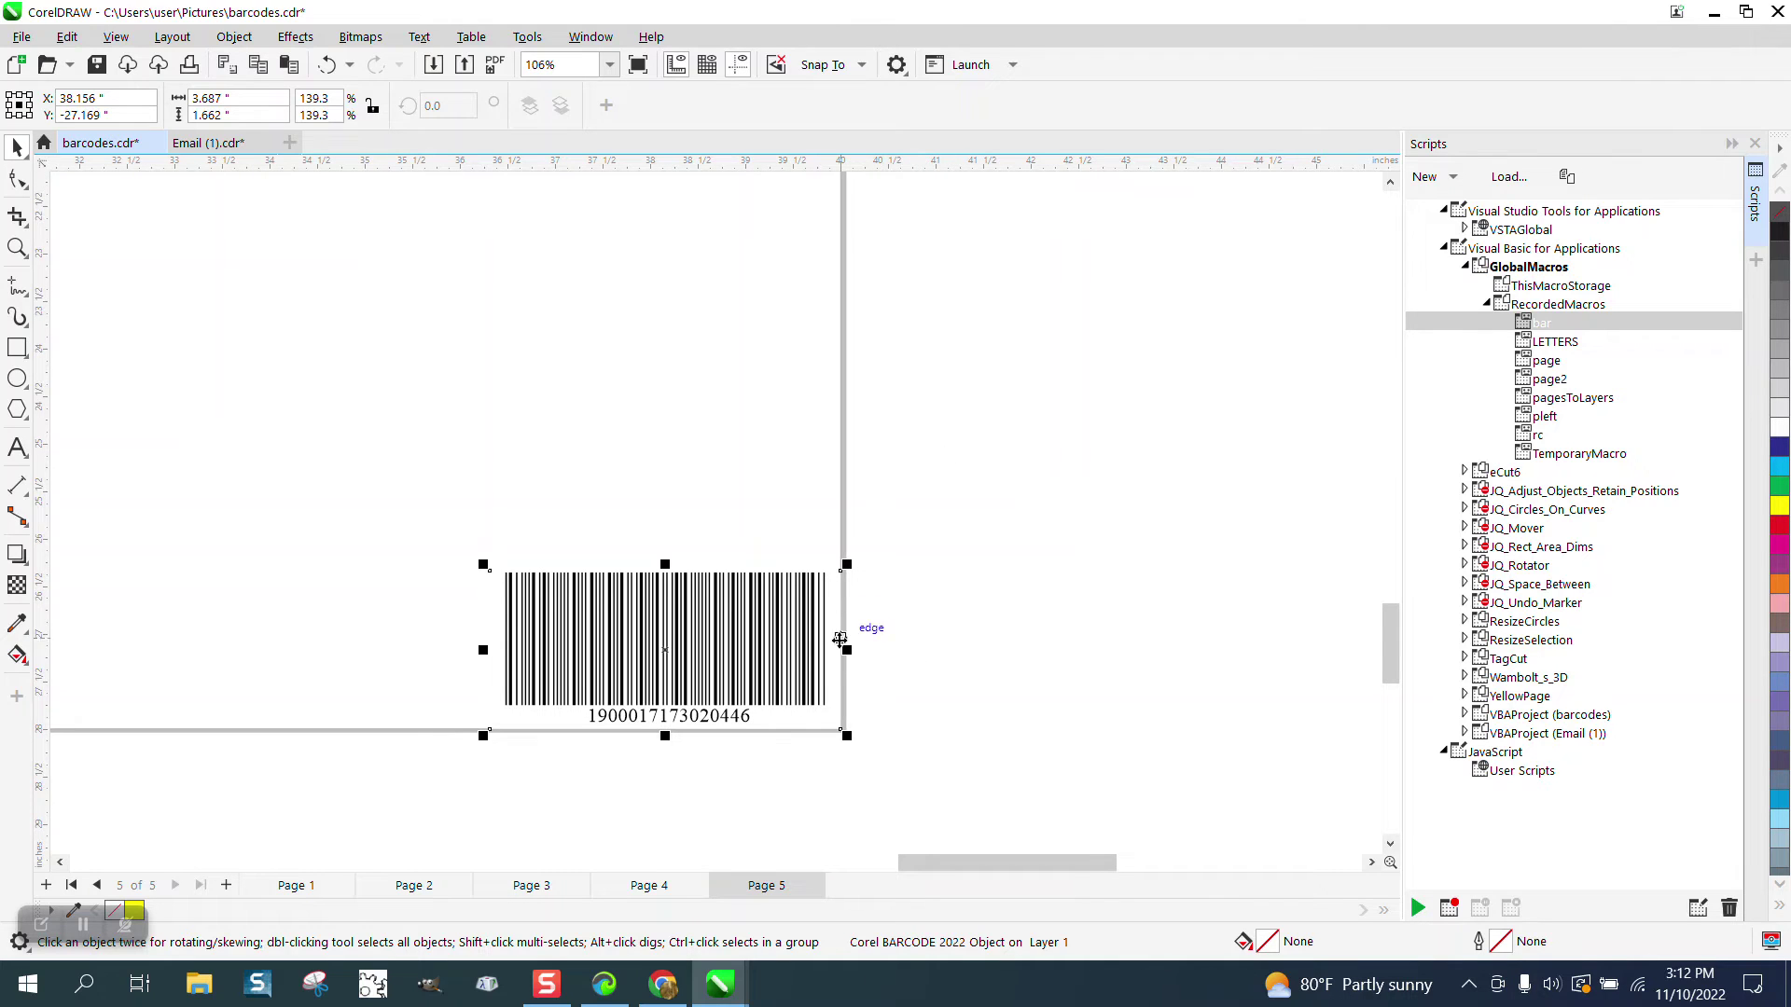
scroll(725, 598, down, 2)
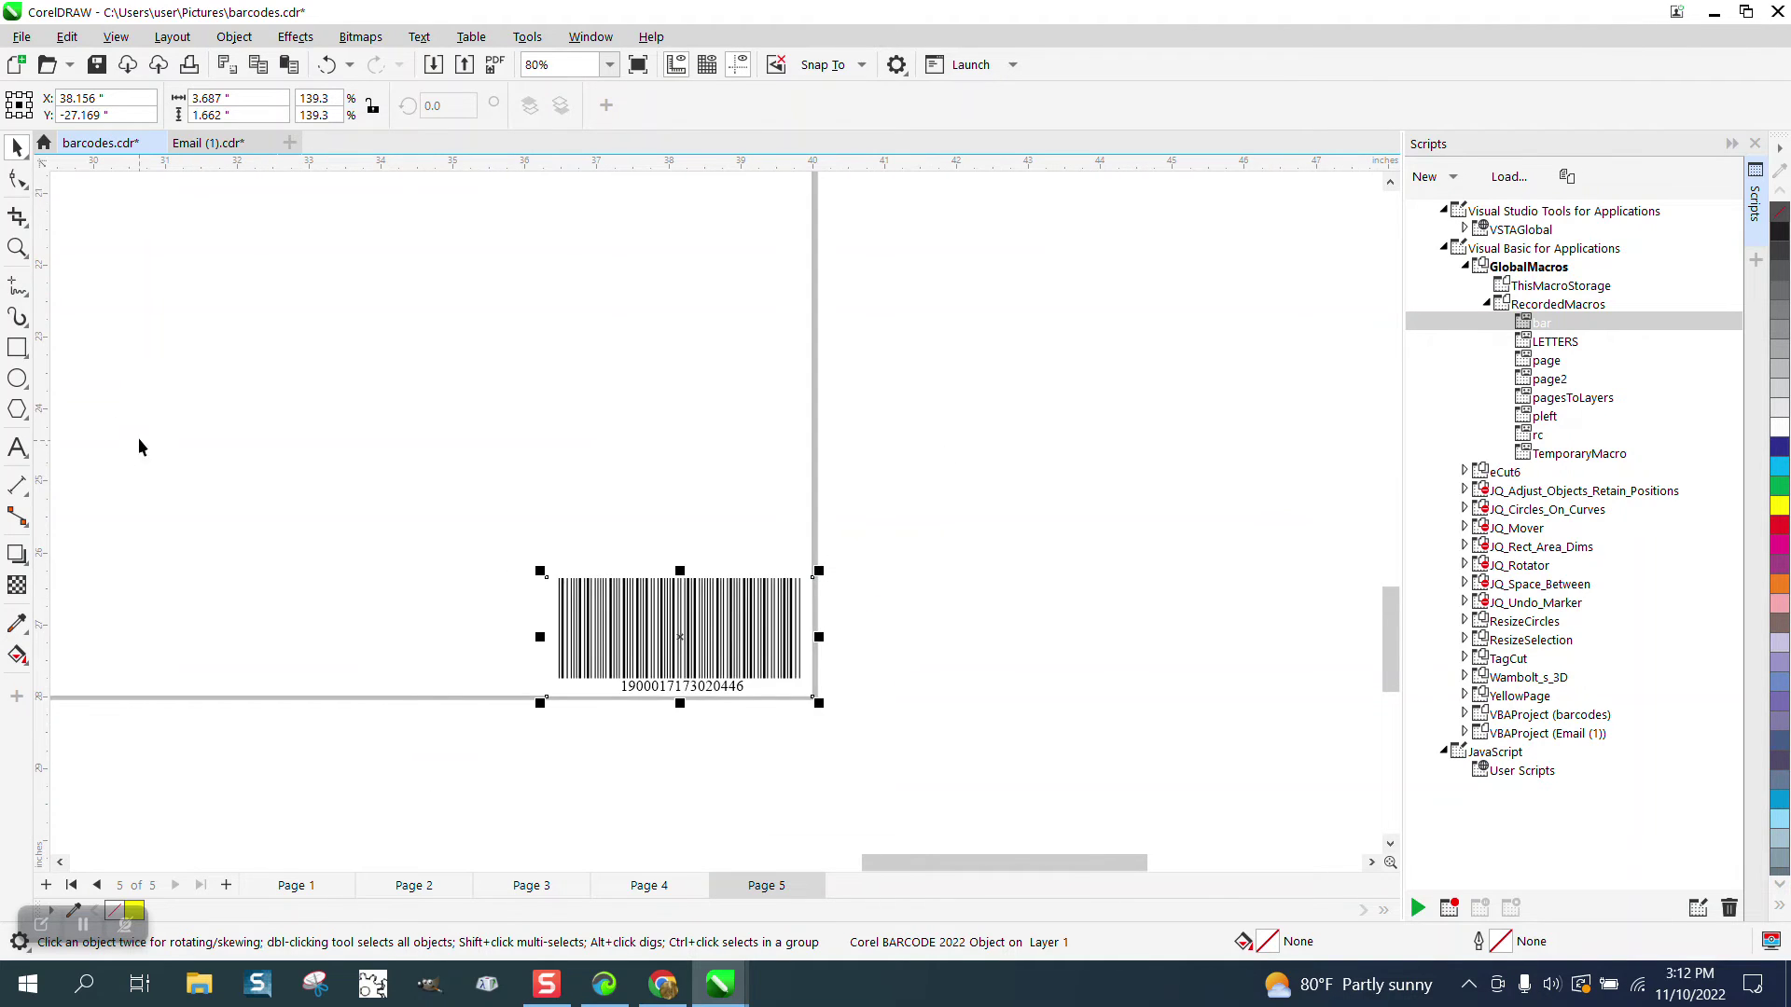
click(17, 347)
drag(906, 503, 491, 759)
click(1780, 504)
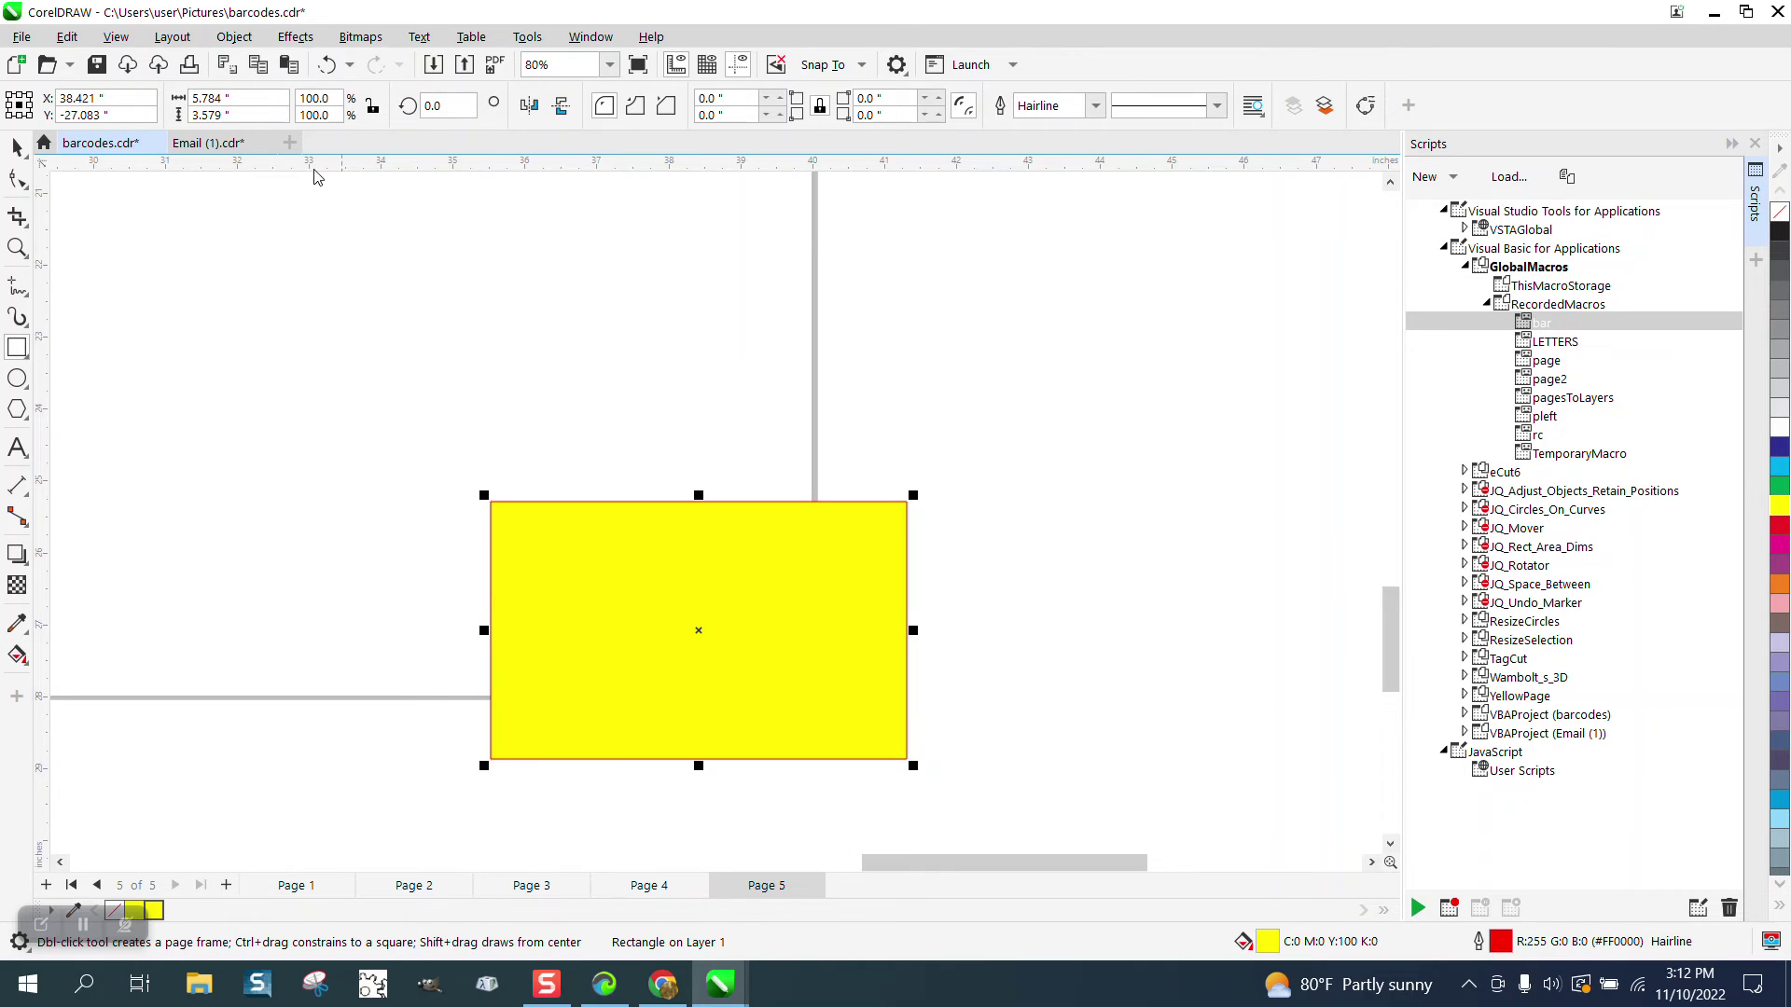
click(234, 37)
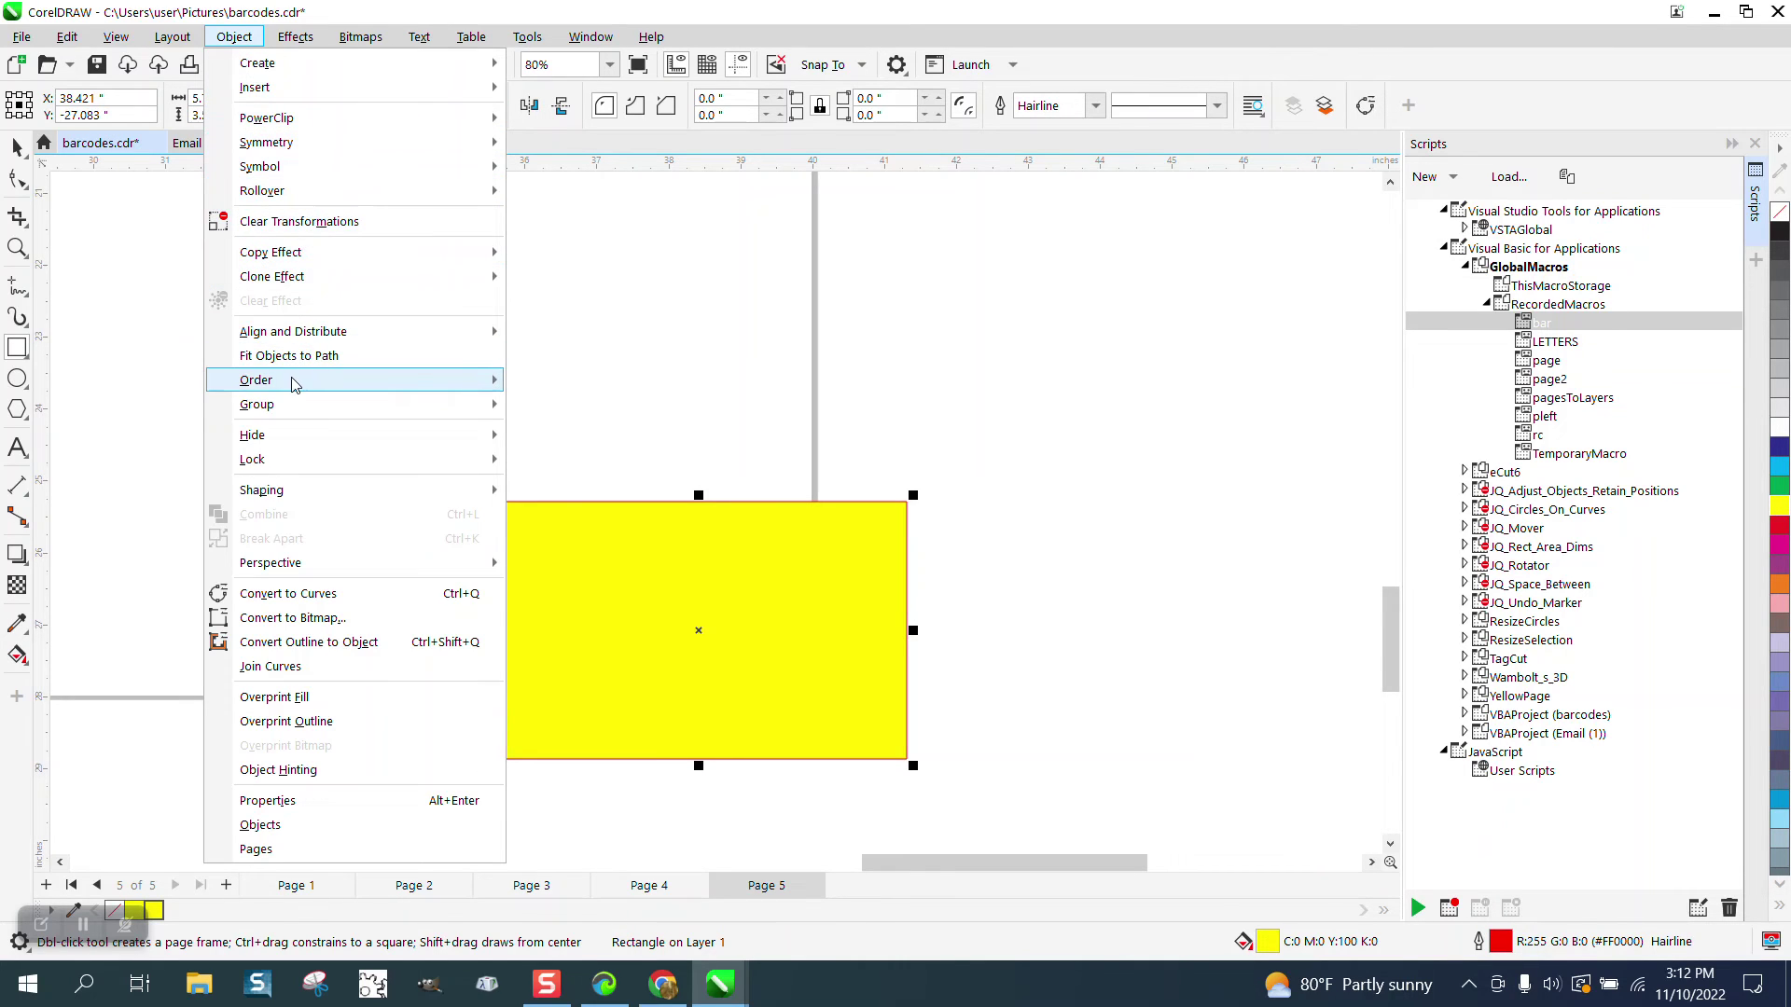
mouse_move(300, 380)
click(552, 407)
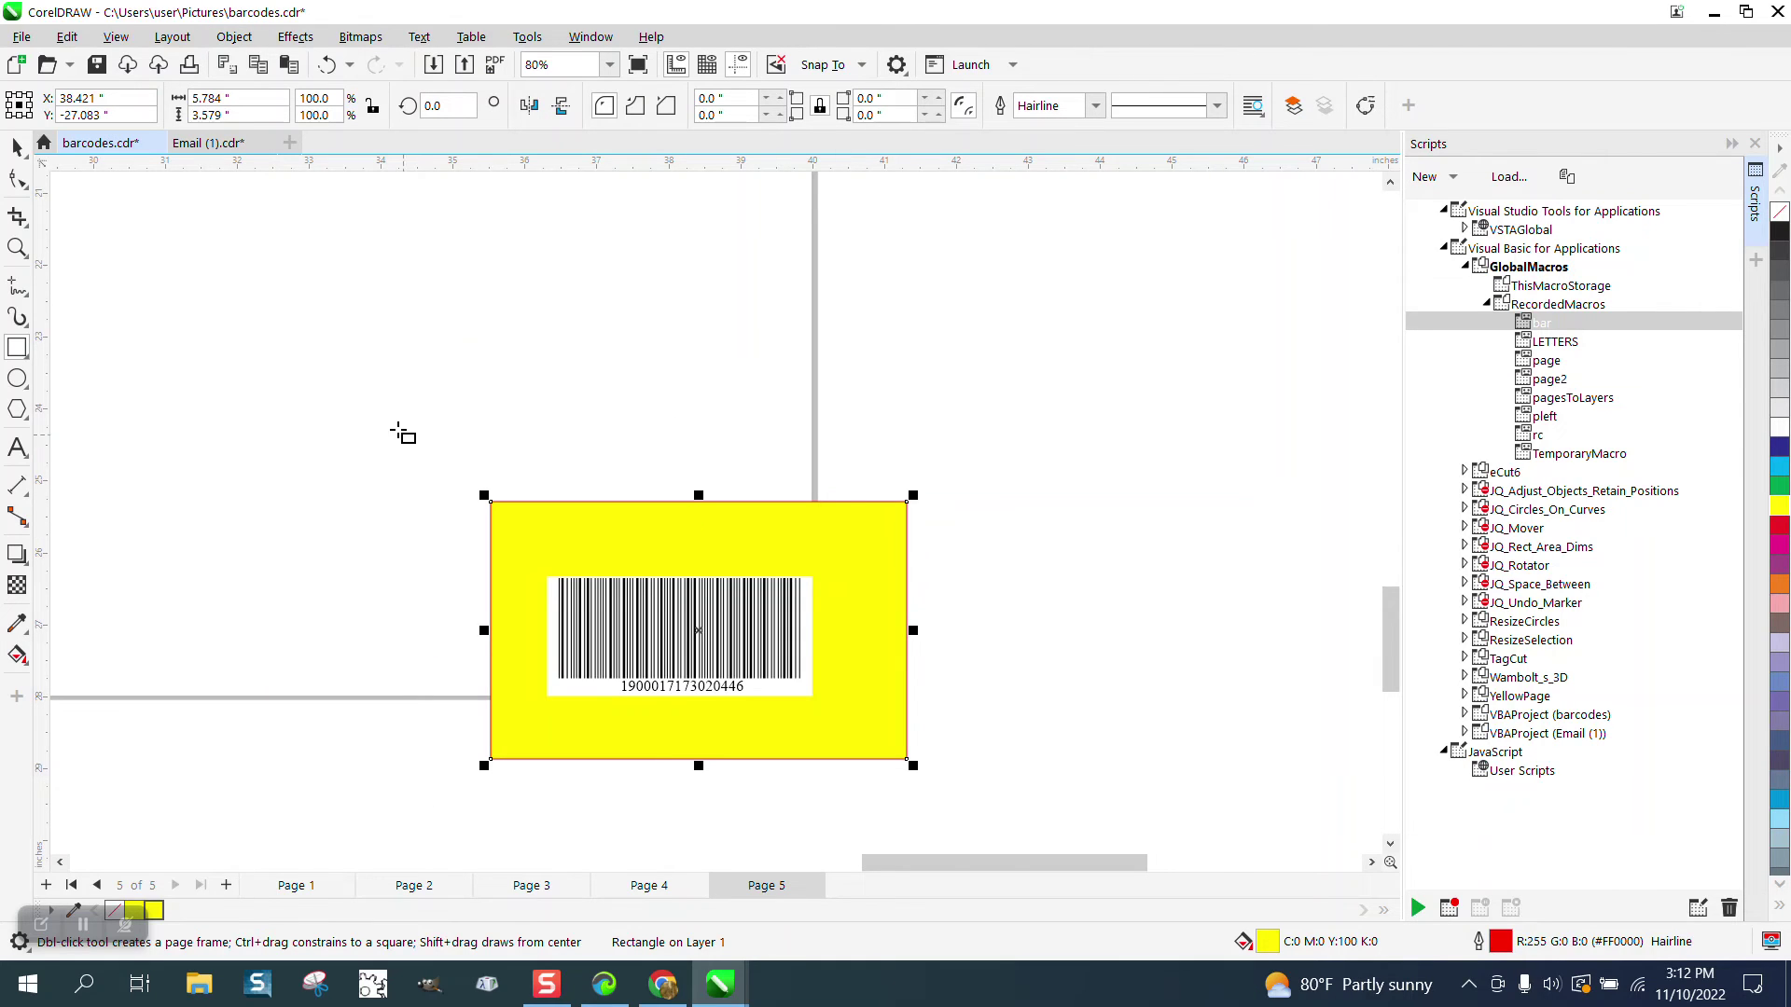
click(17, 147)
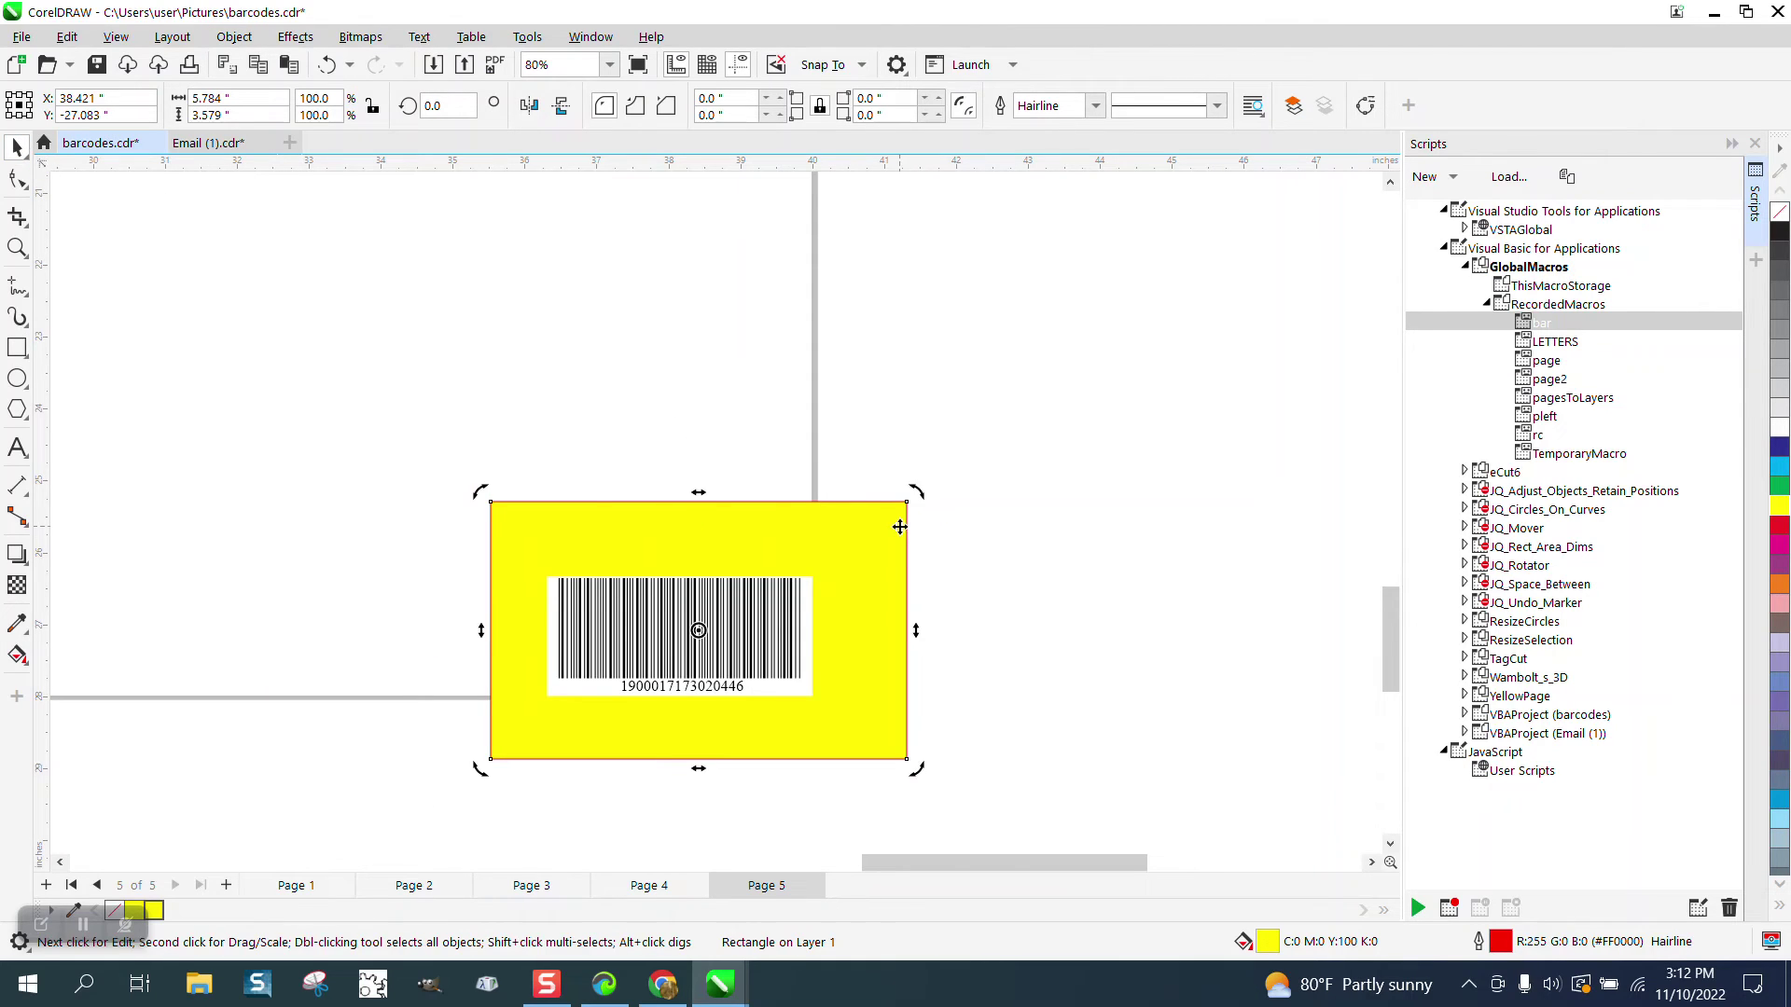
key(Delete)
- Select Page 5's barcode and zoom in closely on it
click(781, 625)
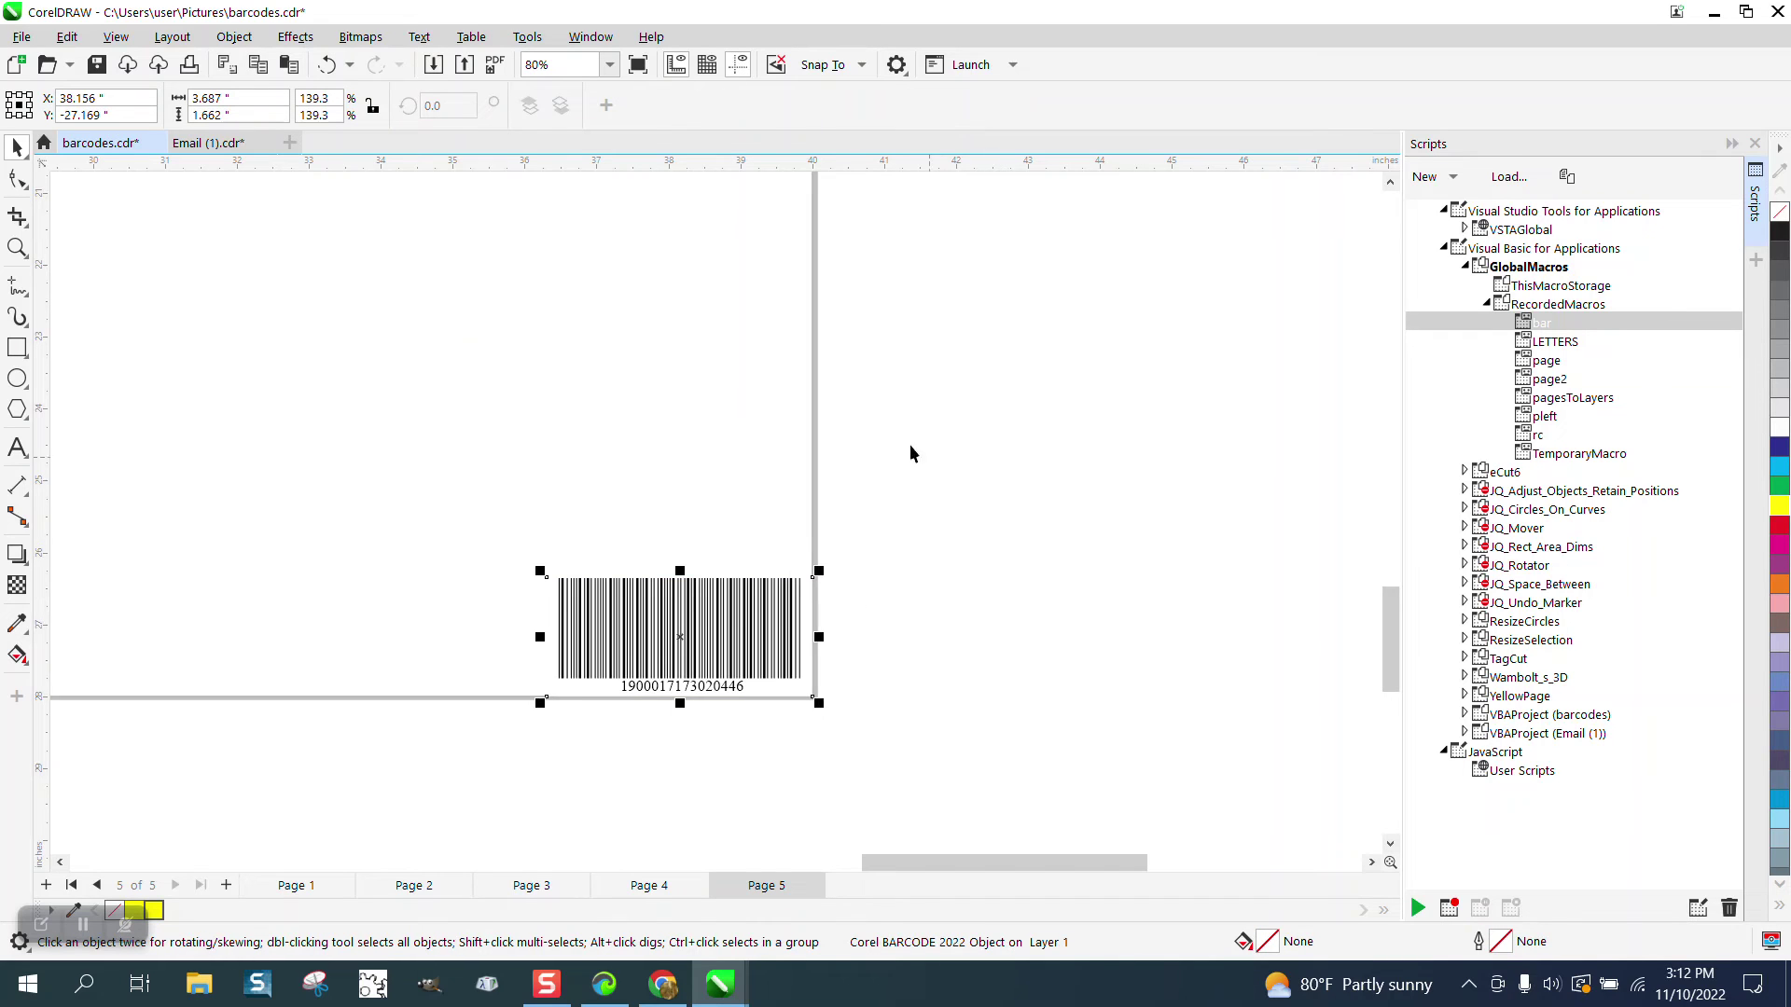
scroll(651, 364, down, 2)
click(17, 247)
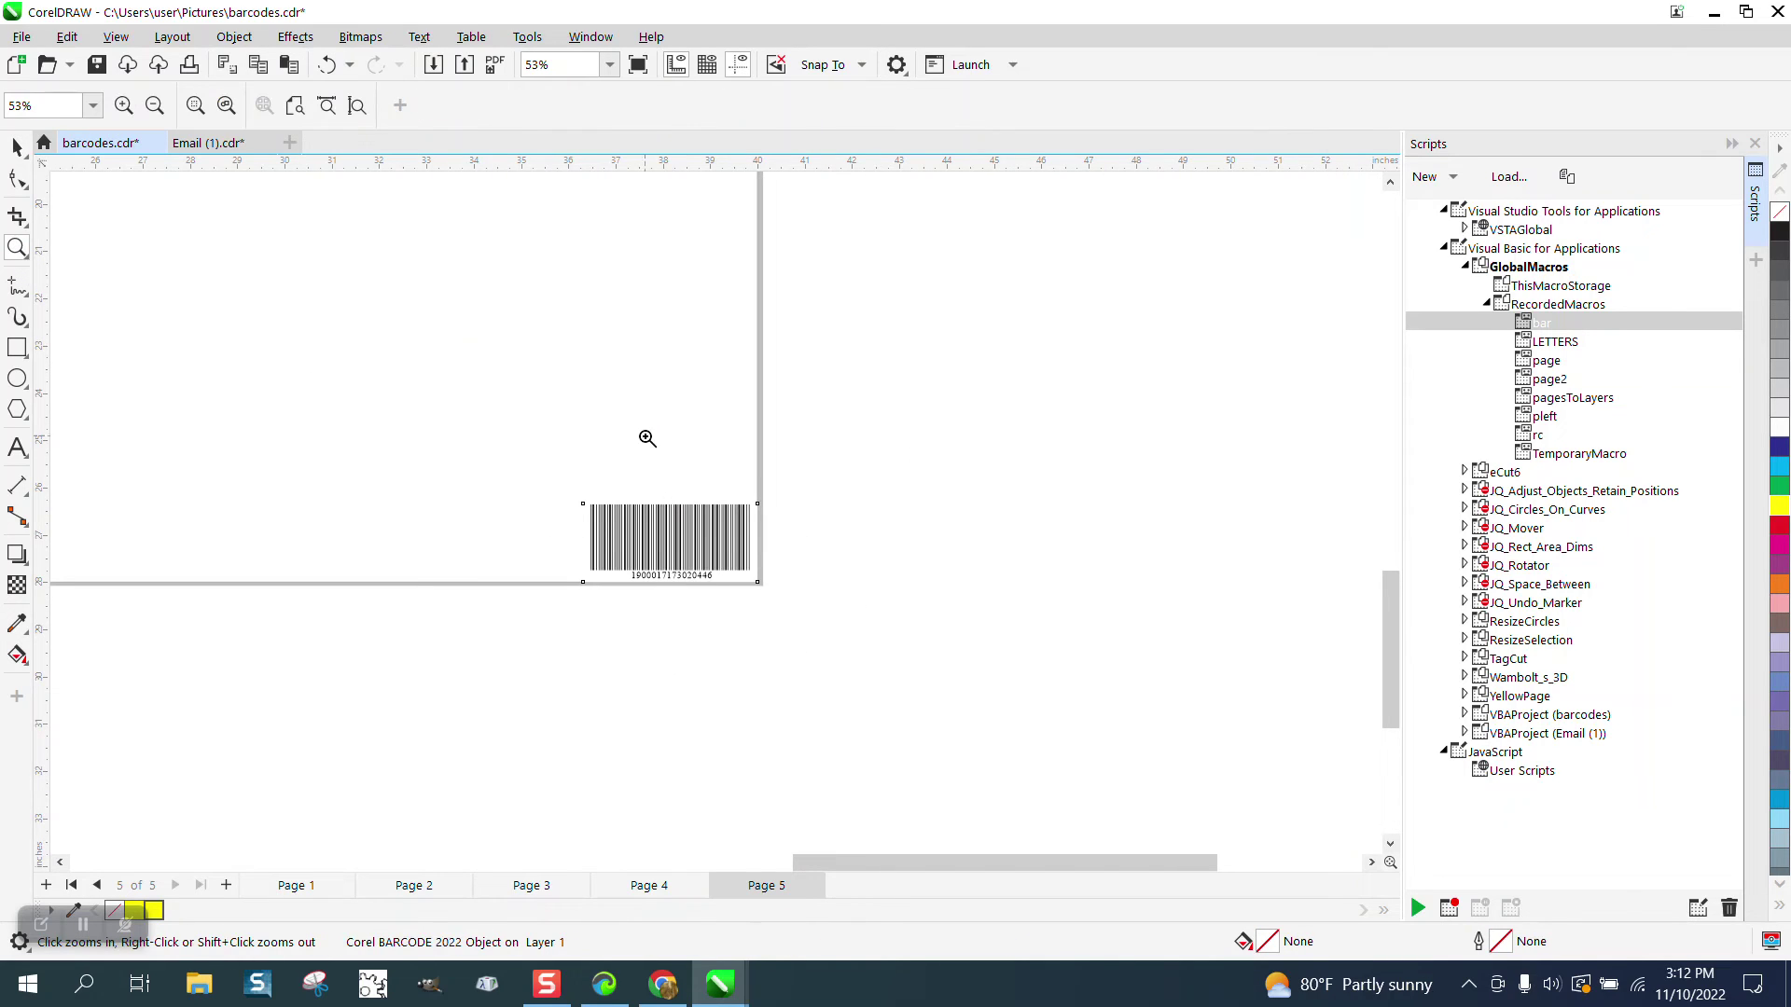
drag(884, 650, 883, 651)
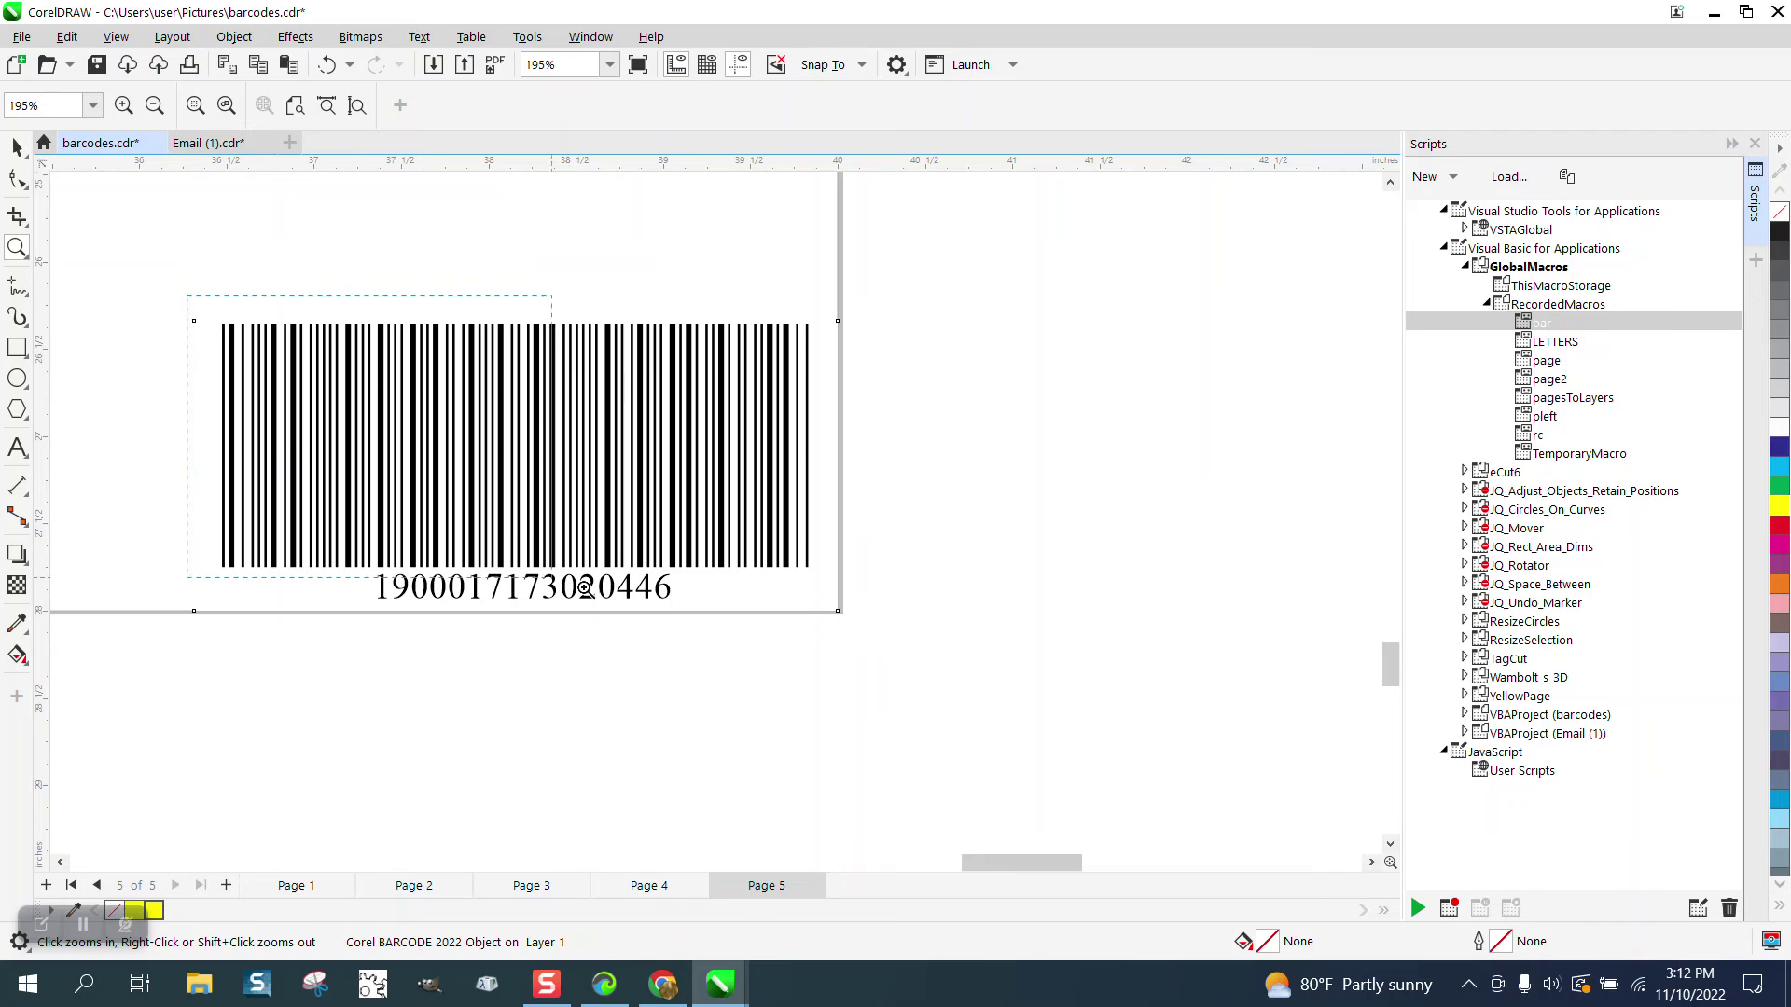
click(16, 147)
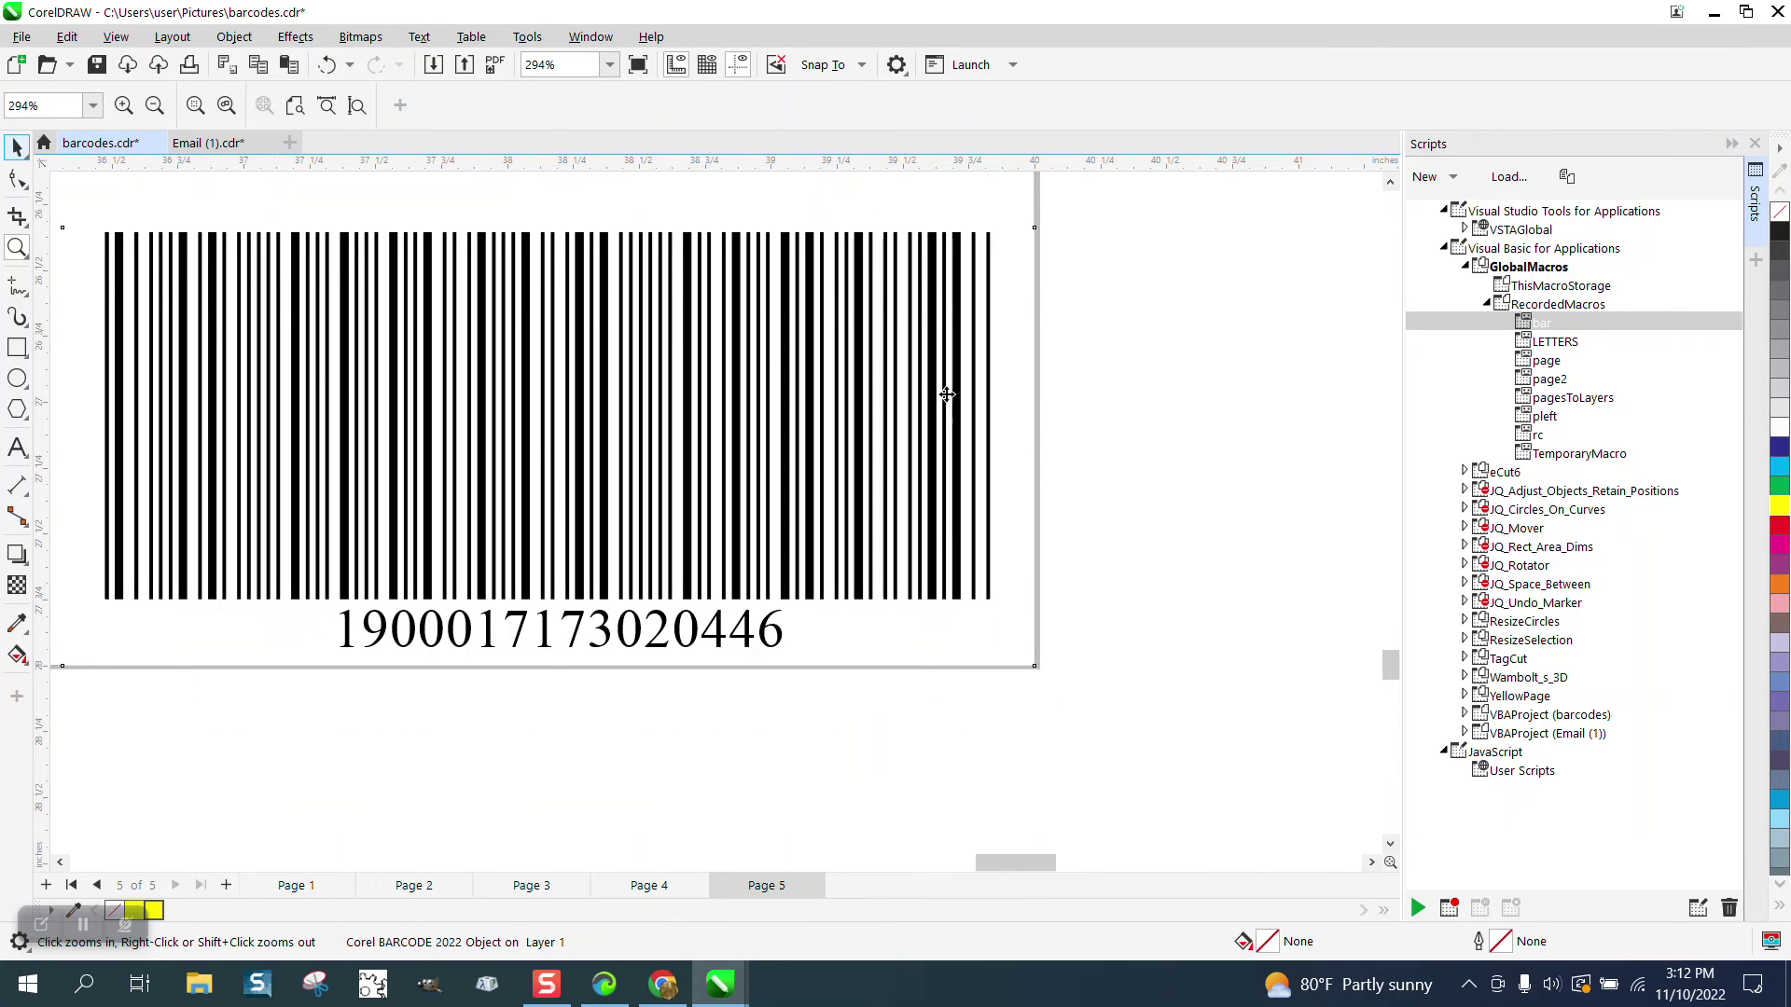
scroll(1132, 446, down, 1)
scroll(1133, 438, down, 1)
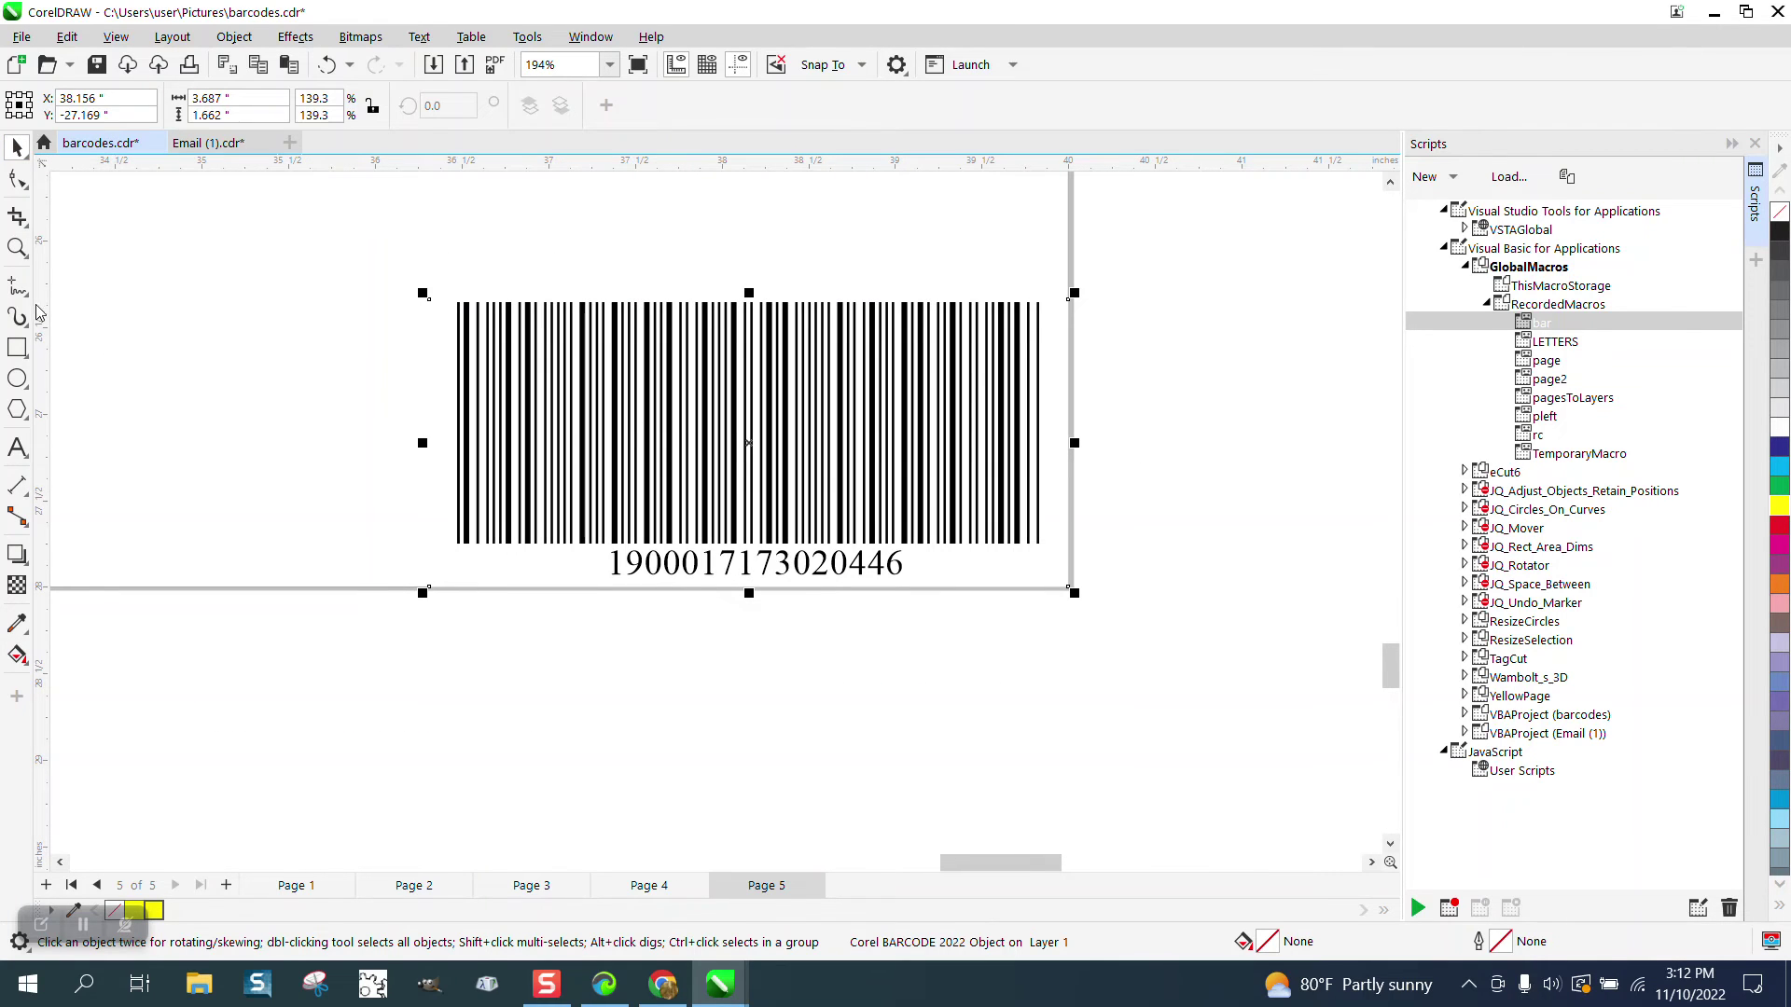
- Draw a yellow-filled rectangle over the barcode and send it to the back of the page
click(17, 346)
drag(372, 255, 1367, 700)
click(1781, 507)
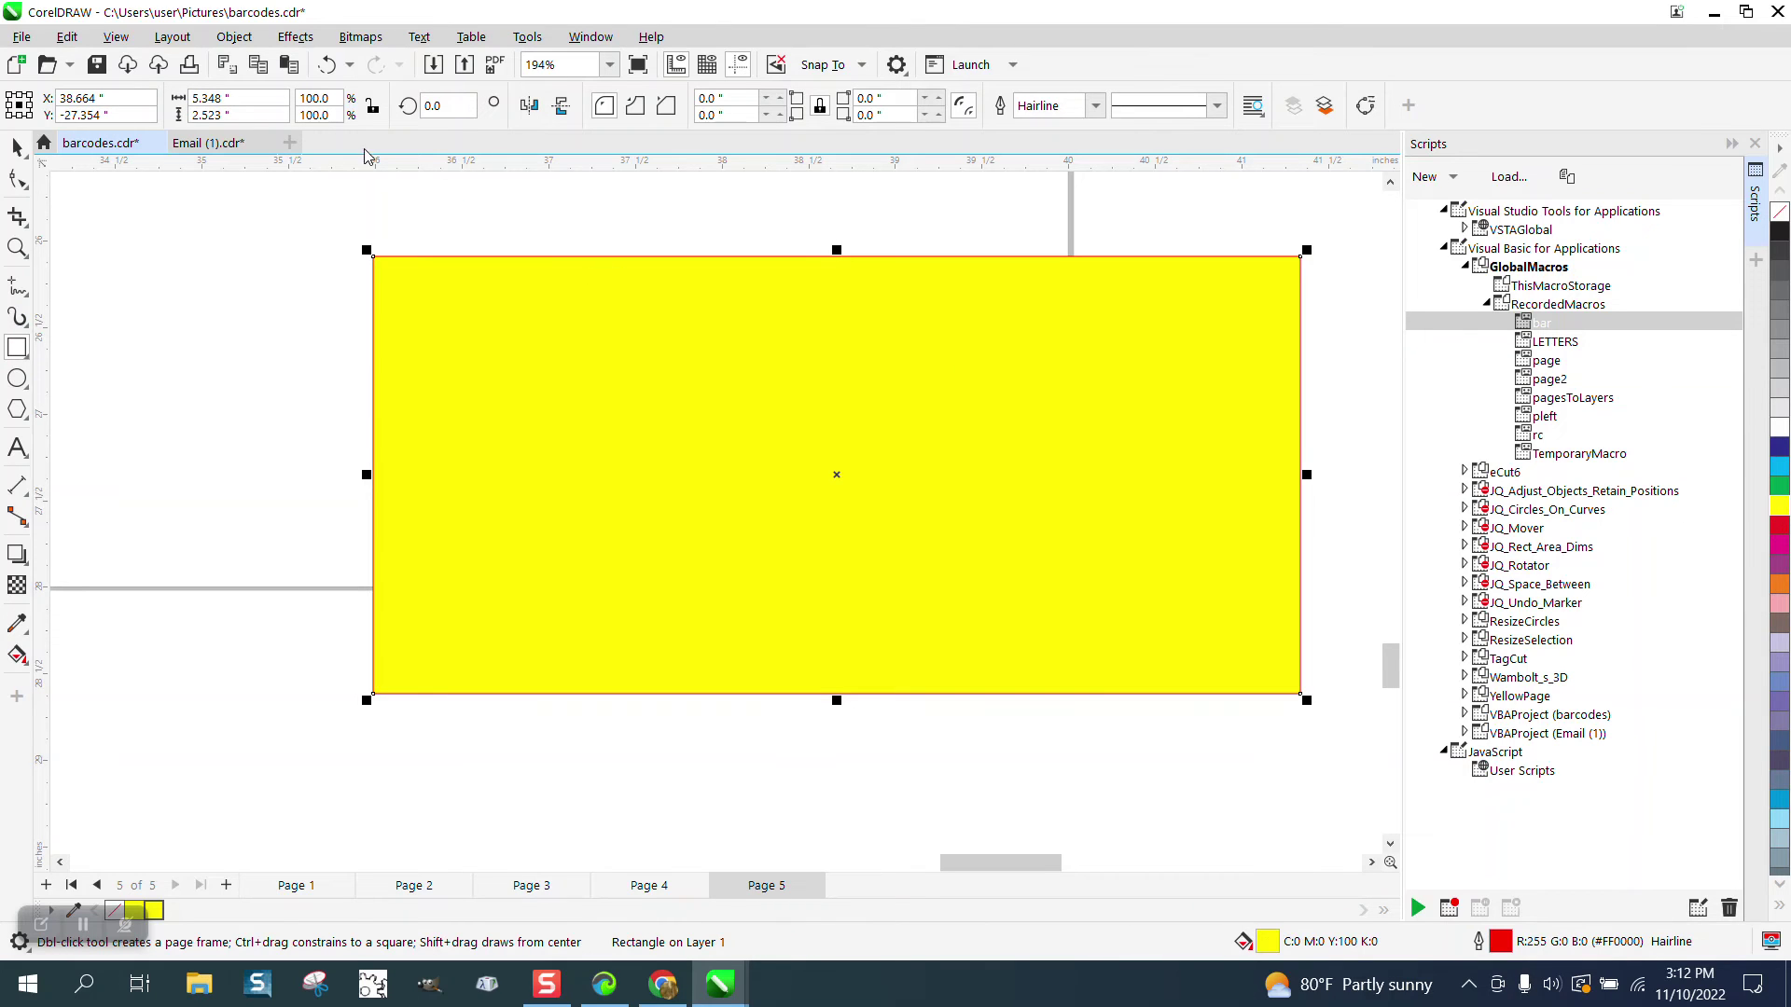
click(234, 36)
mouse_move(269, 381)
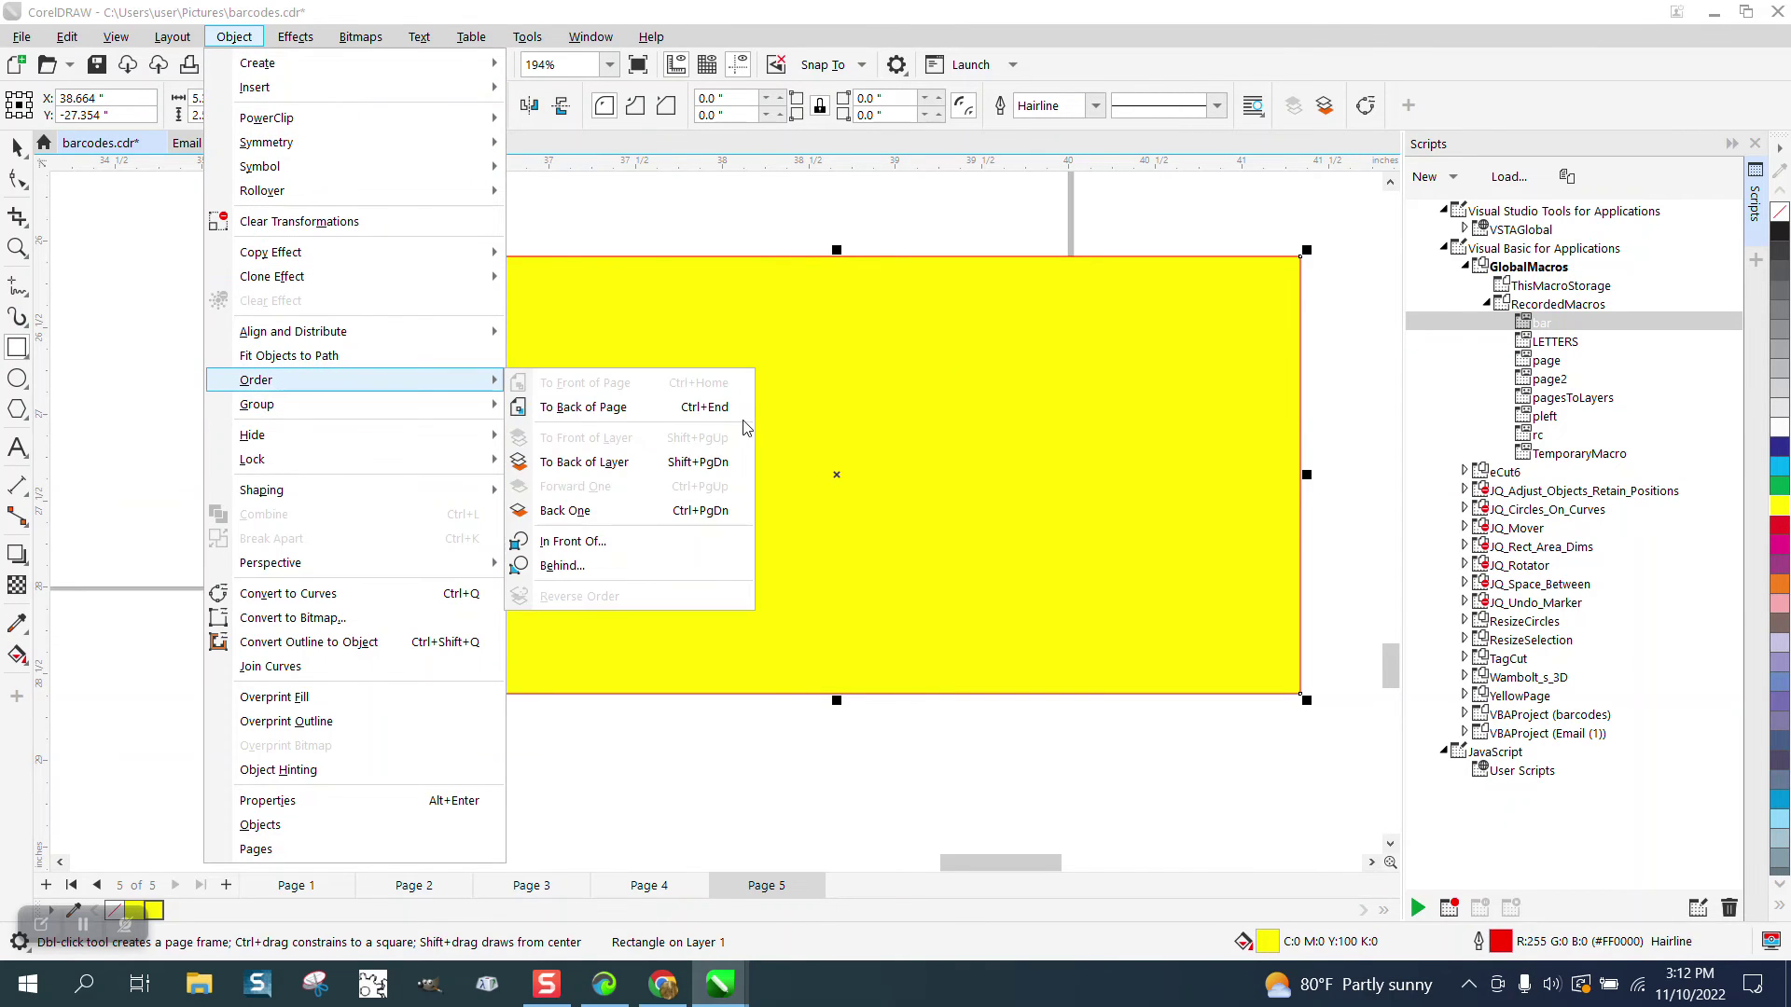
click(634, 408)
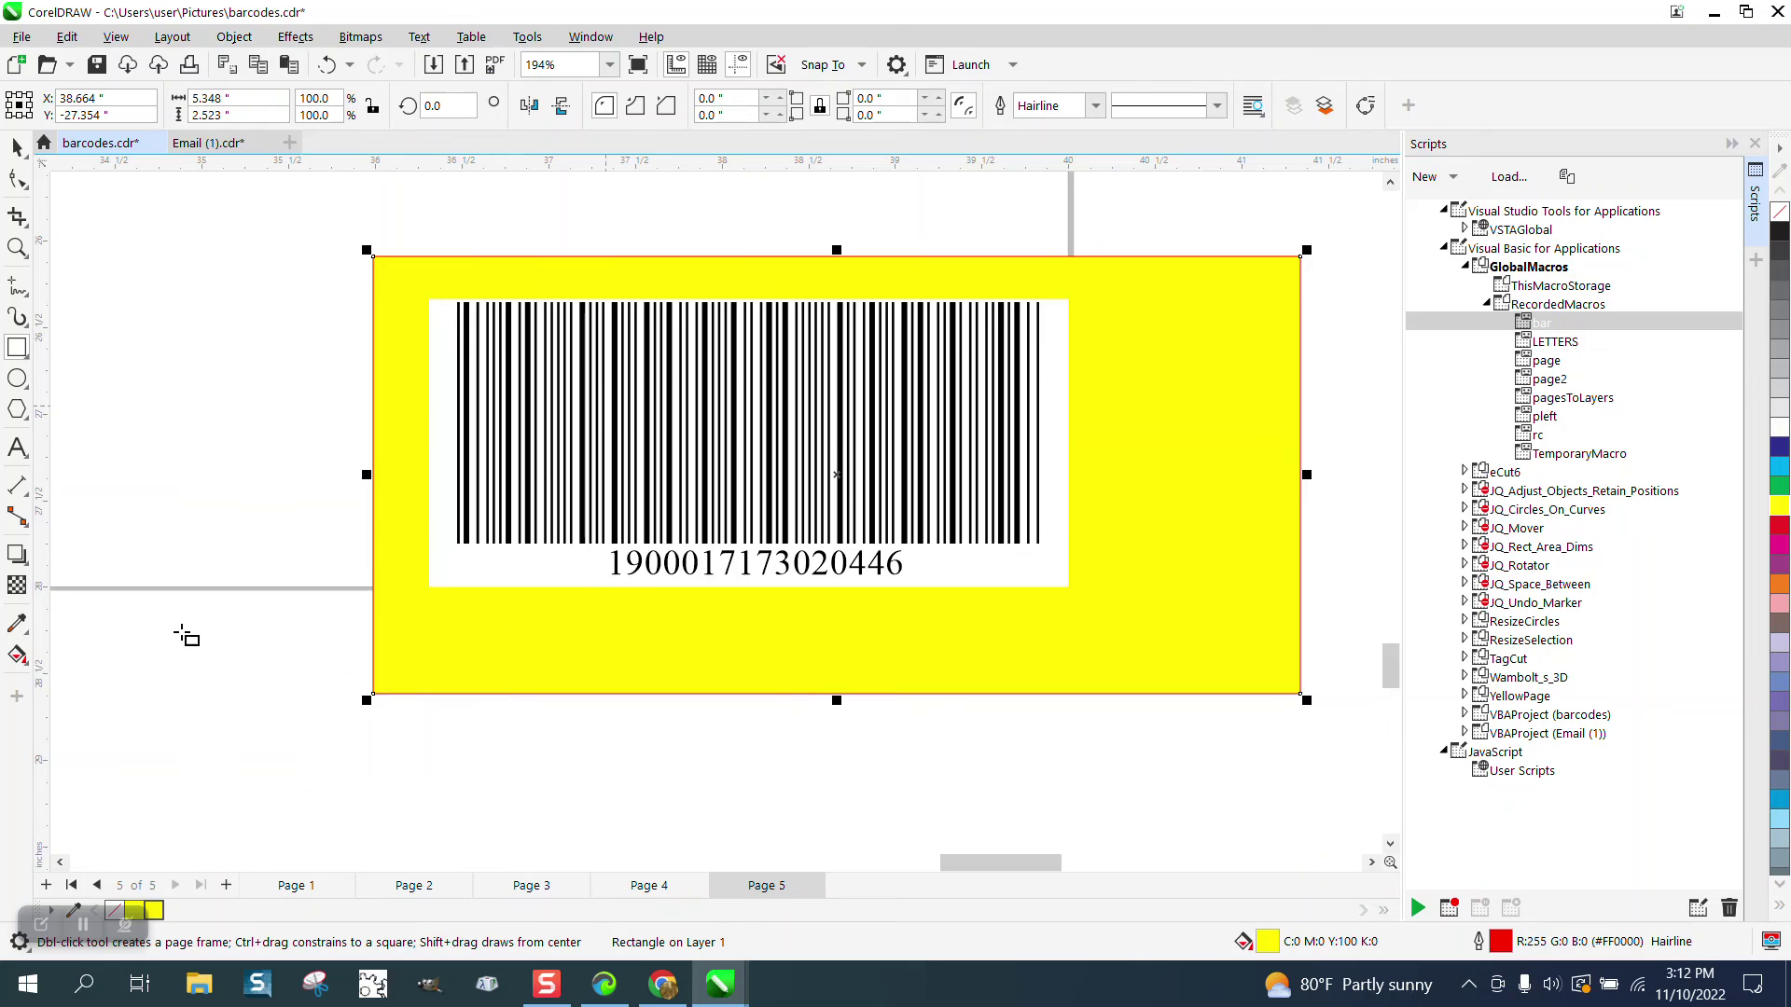
click(27, 637)
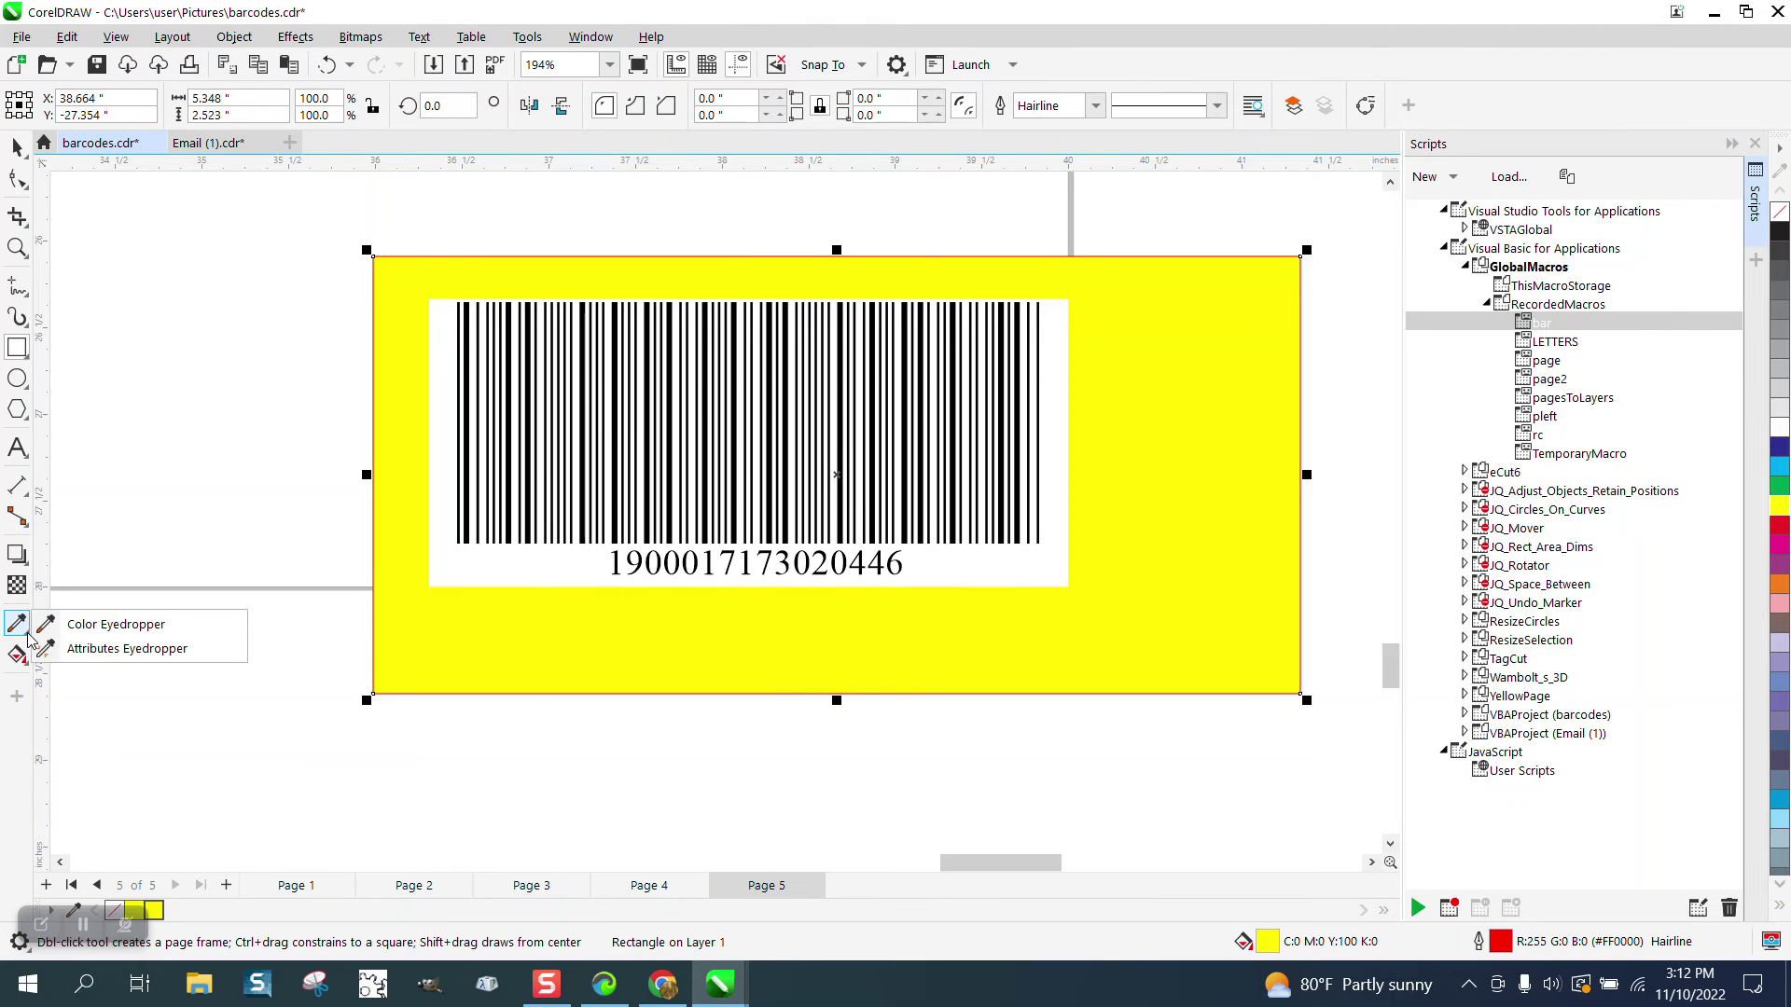
click(94, 627)
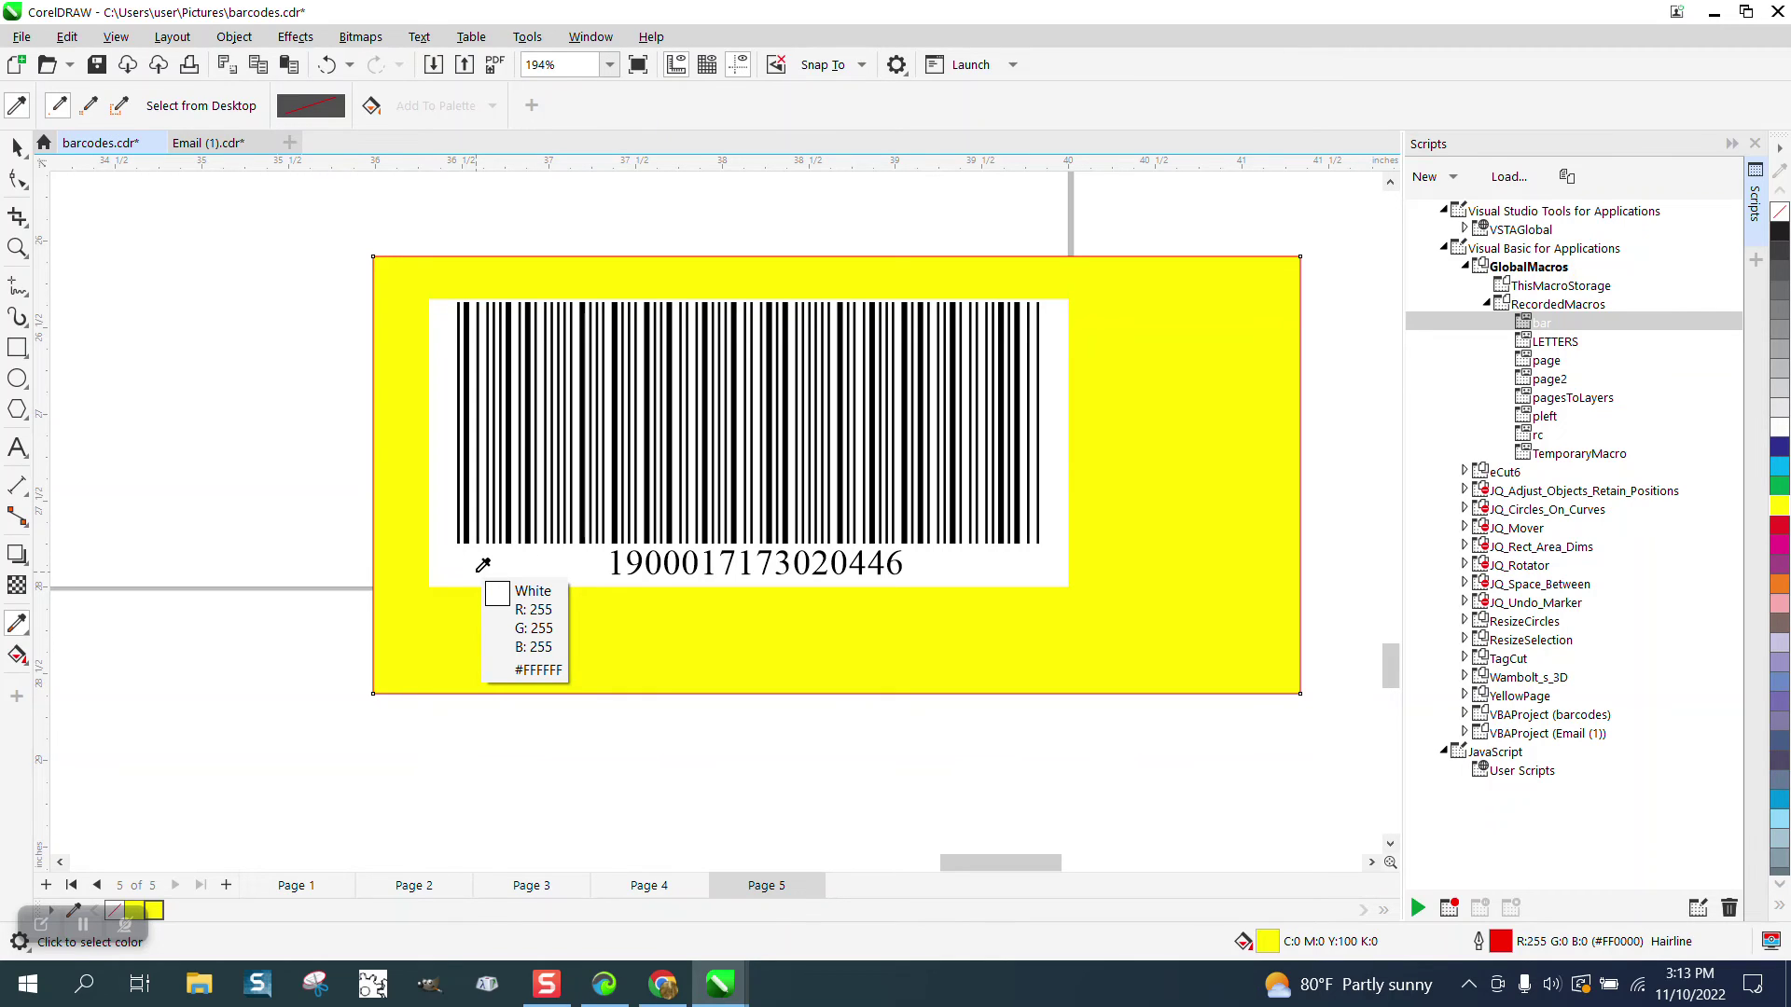
- Set the document's nudge distance to 0.5 inch in the property bar
click(17, 146)
scroll(338, 662, down, 2)
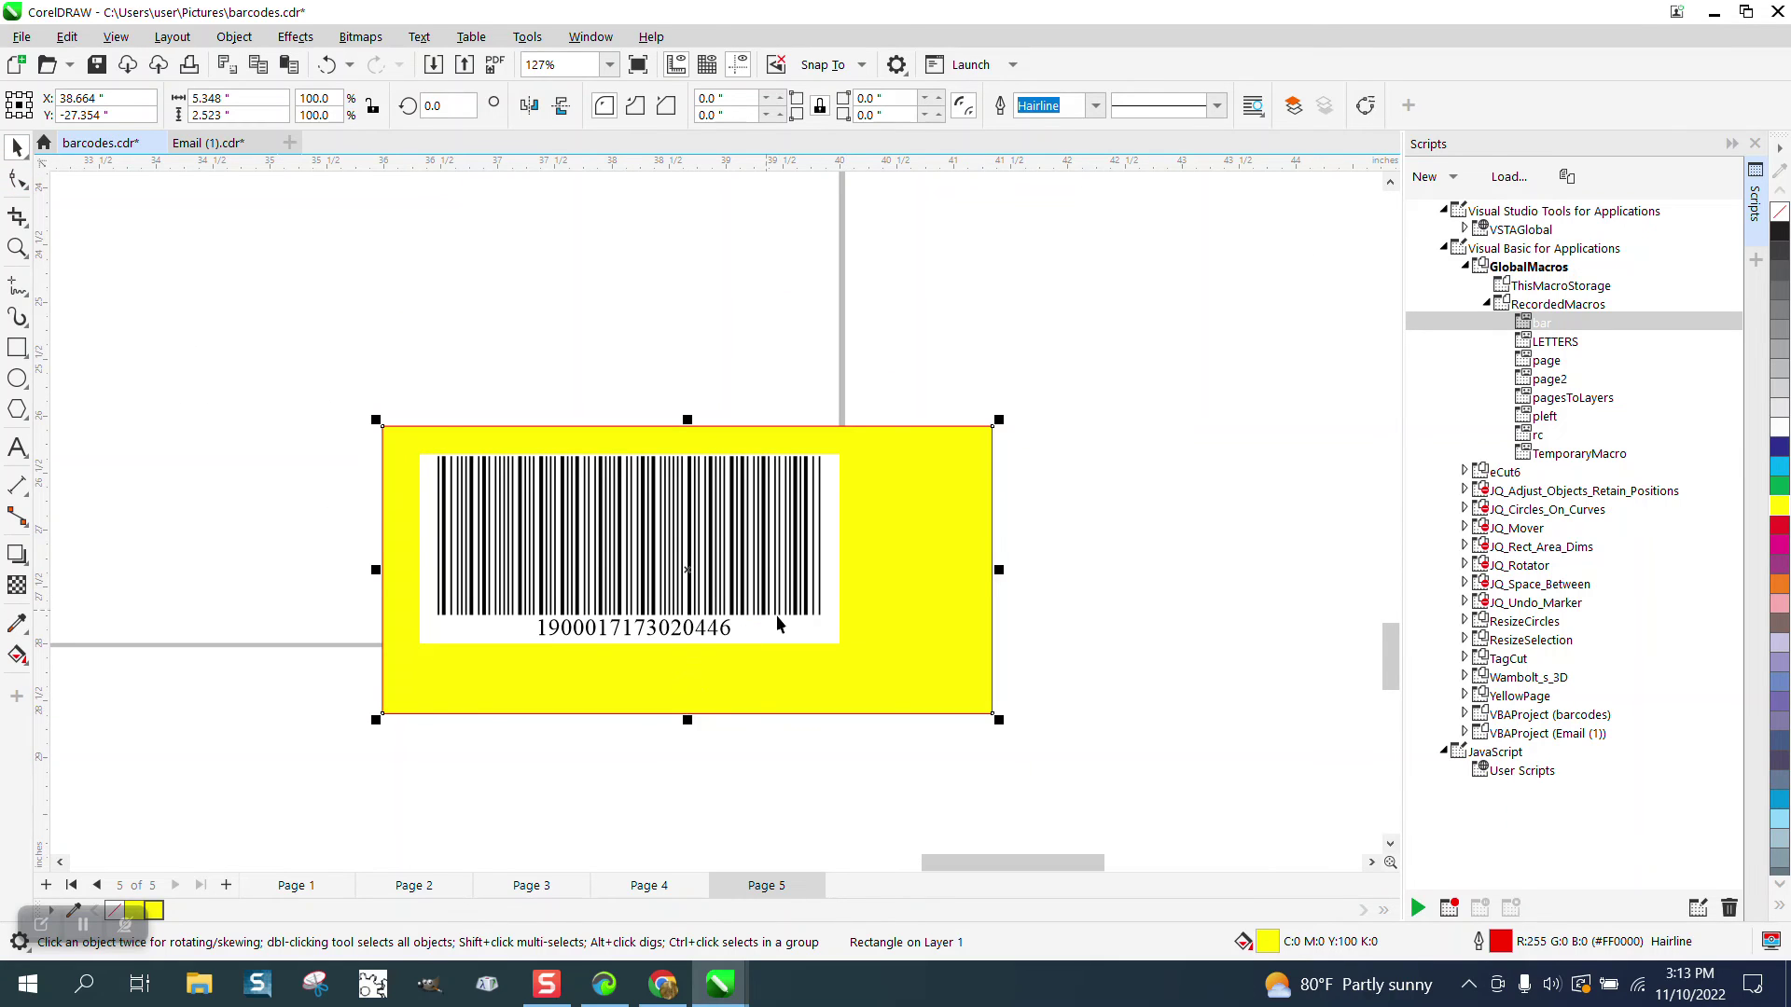
scroll(862, 630, down, 1)
scroll(1026, 601, down, 1)
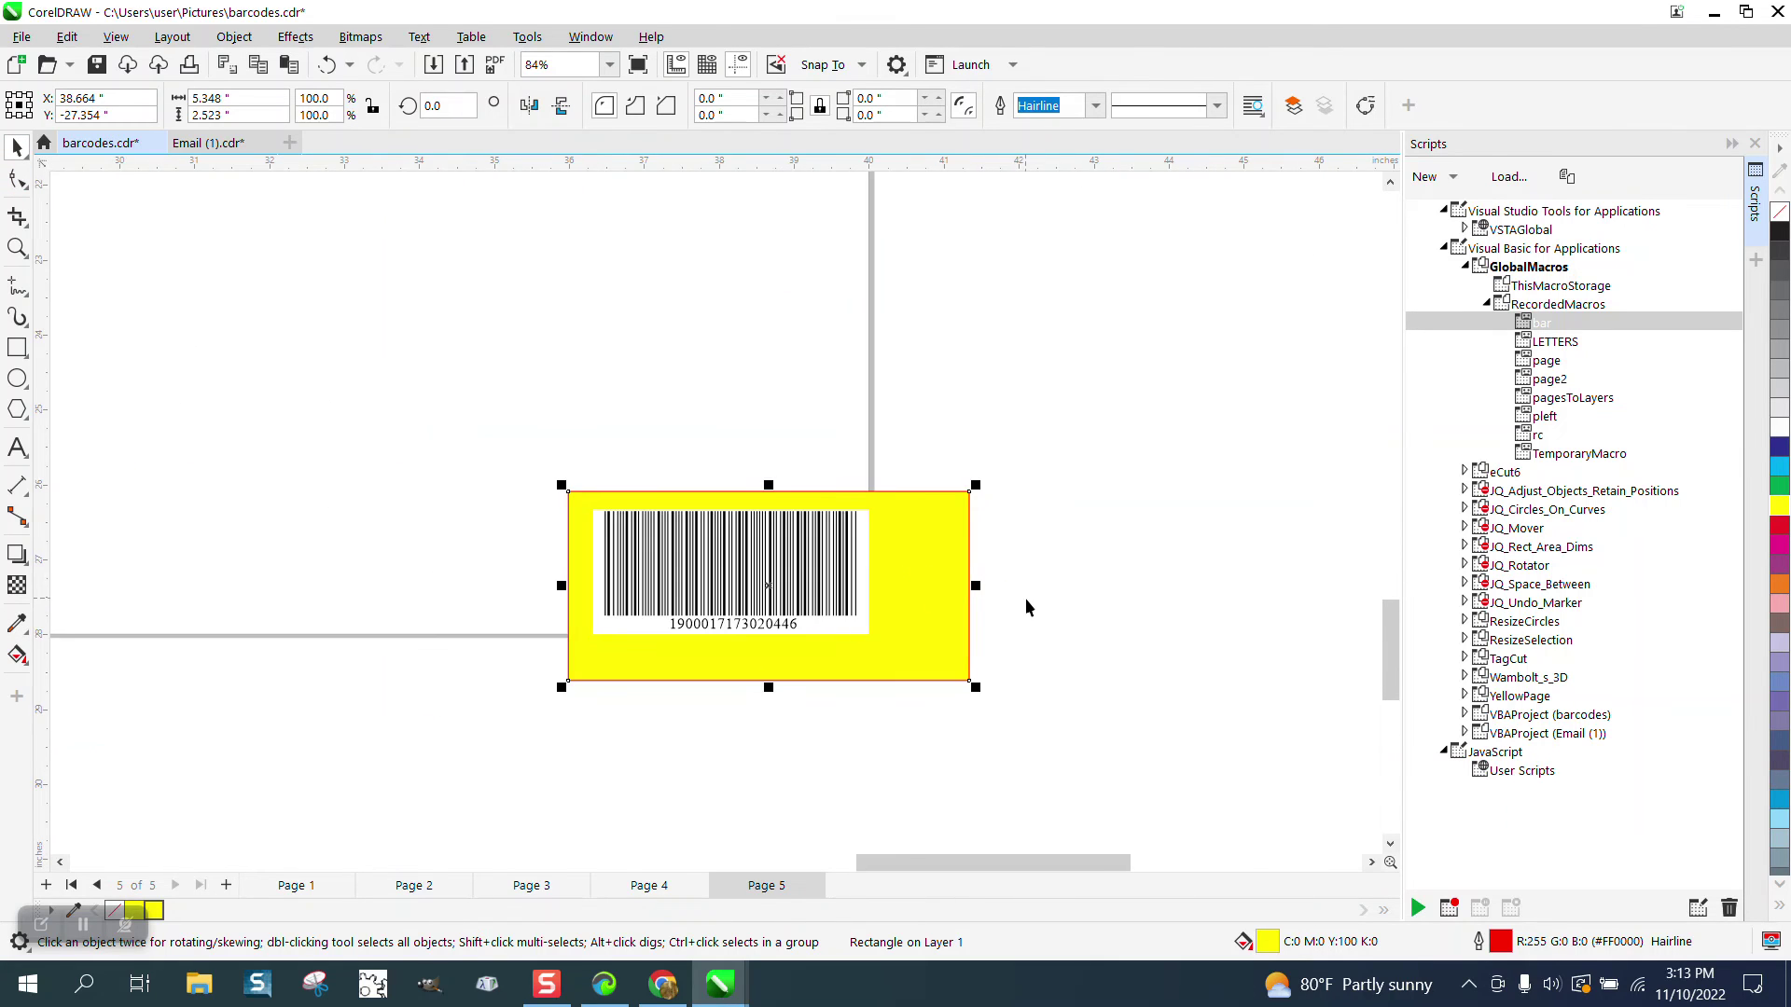
click(1064, 465)
click(757, 106)
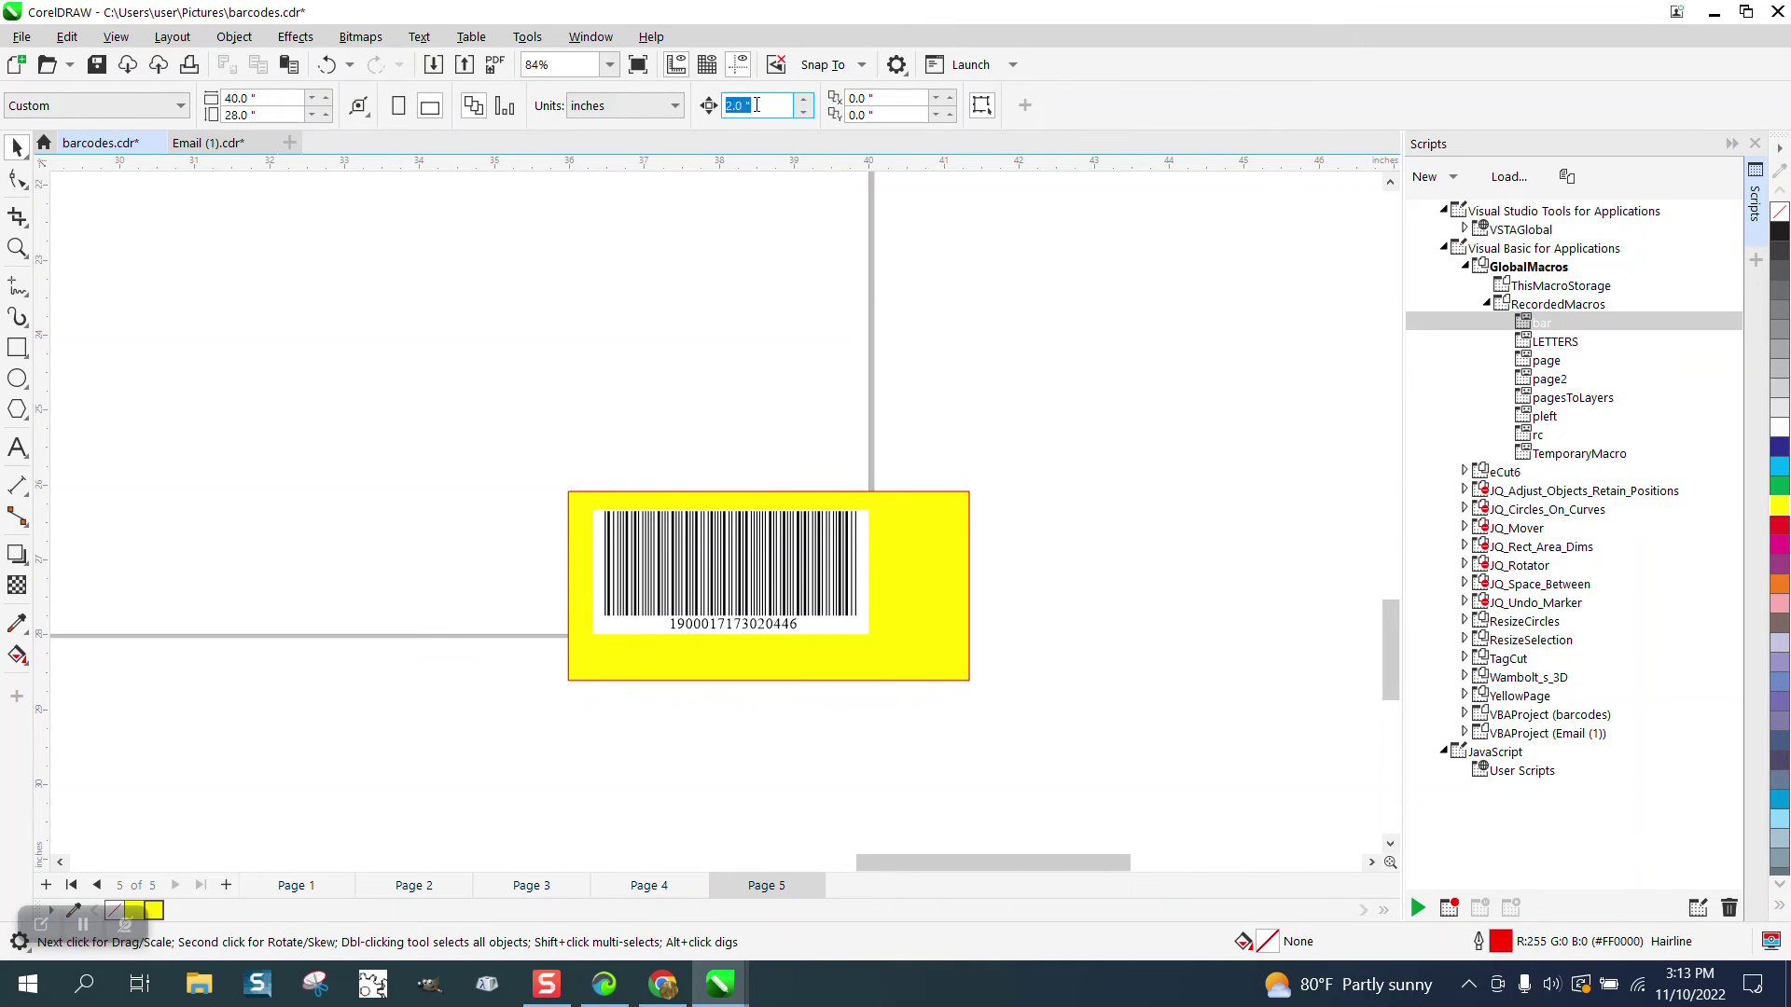
text(.5)
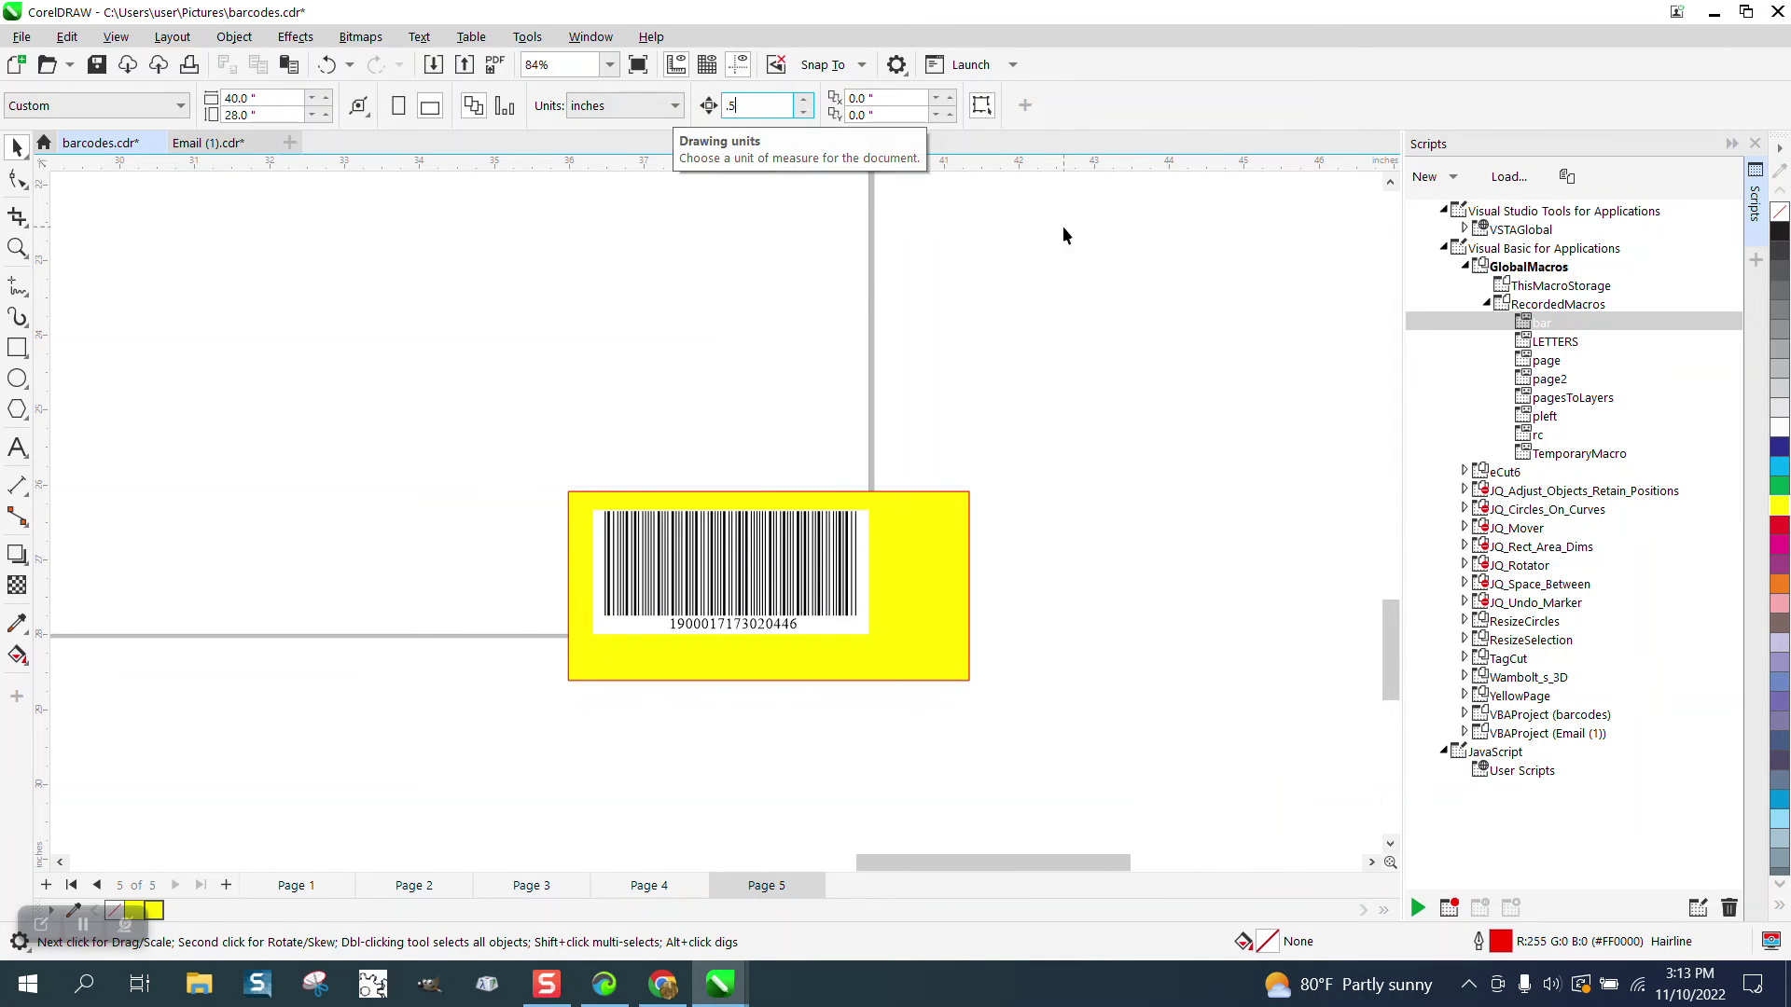
- Nudge the barcode 0.5 inch up and left, then delete the yellow rectangle
click(851, 557)
key(Up)
key(Left)
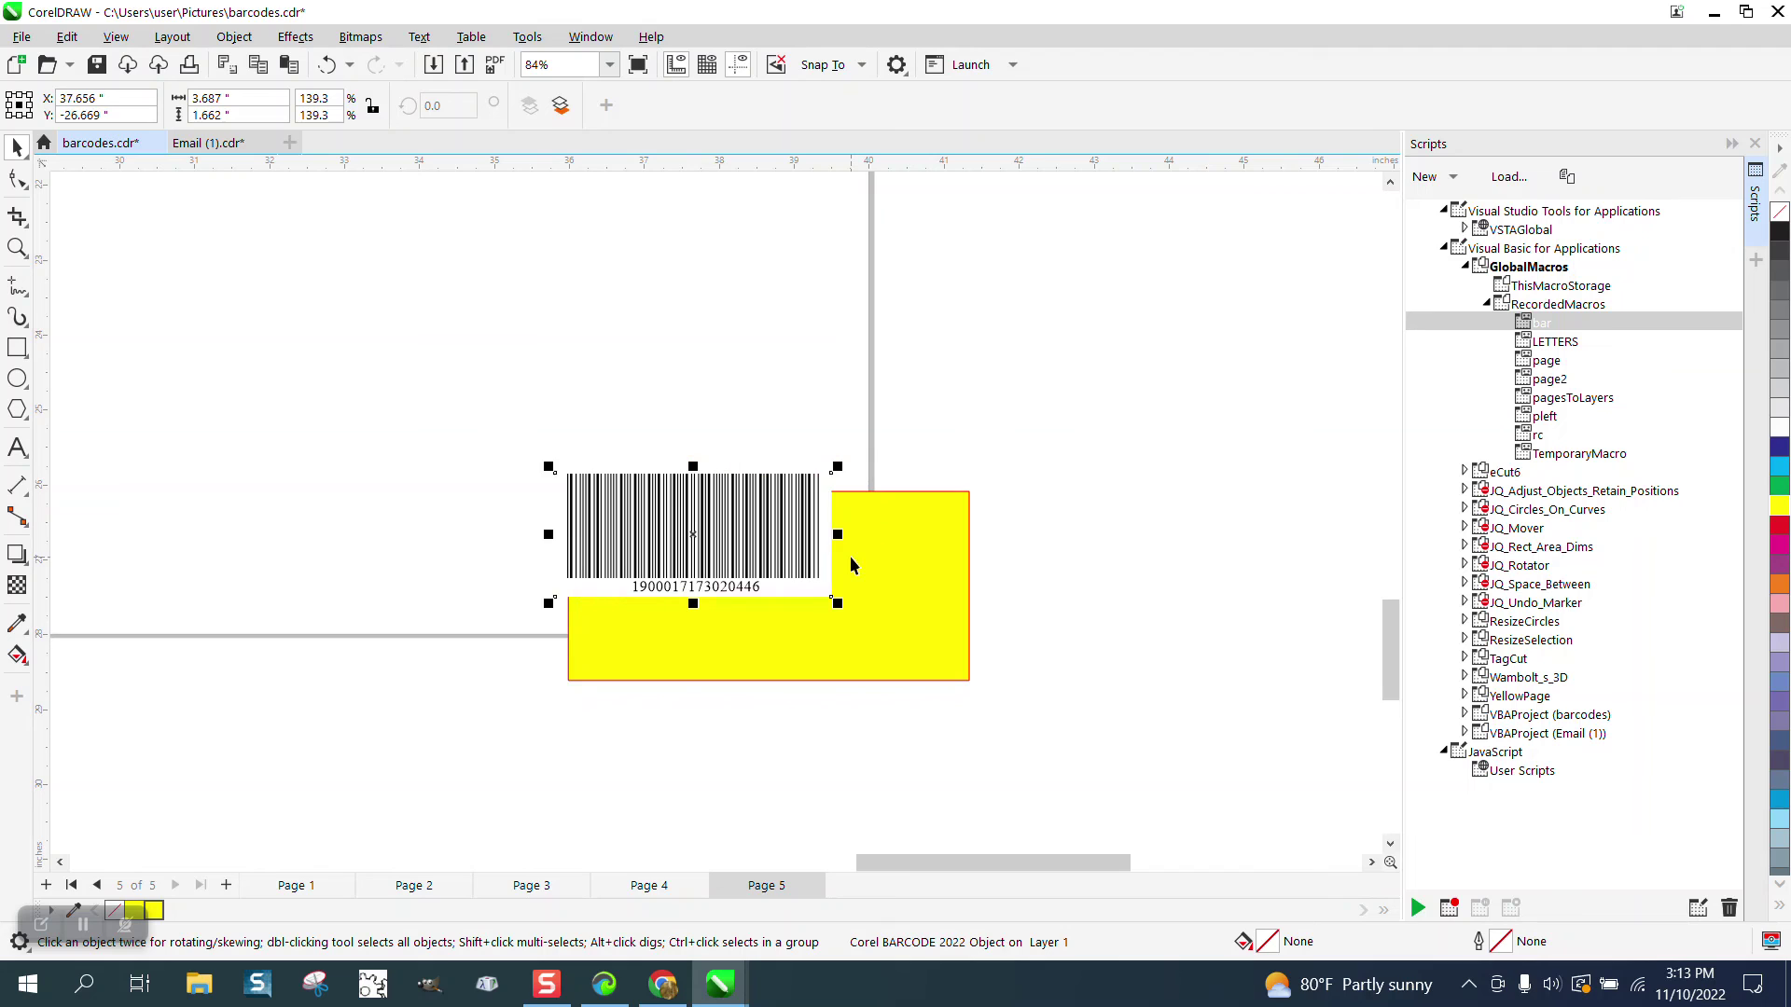
click(966, 588)
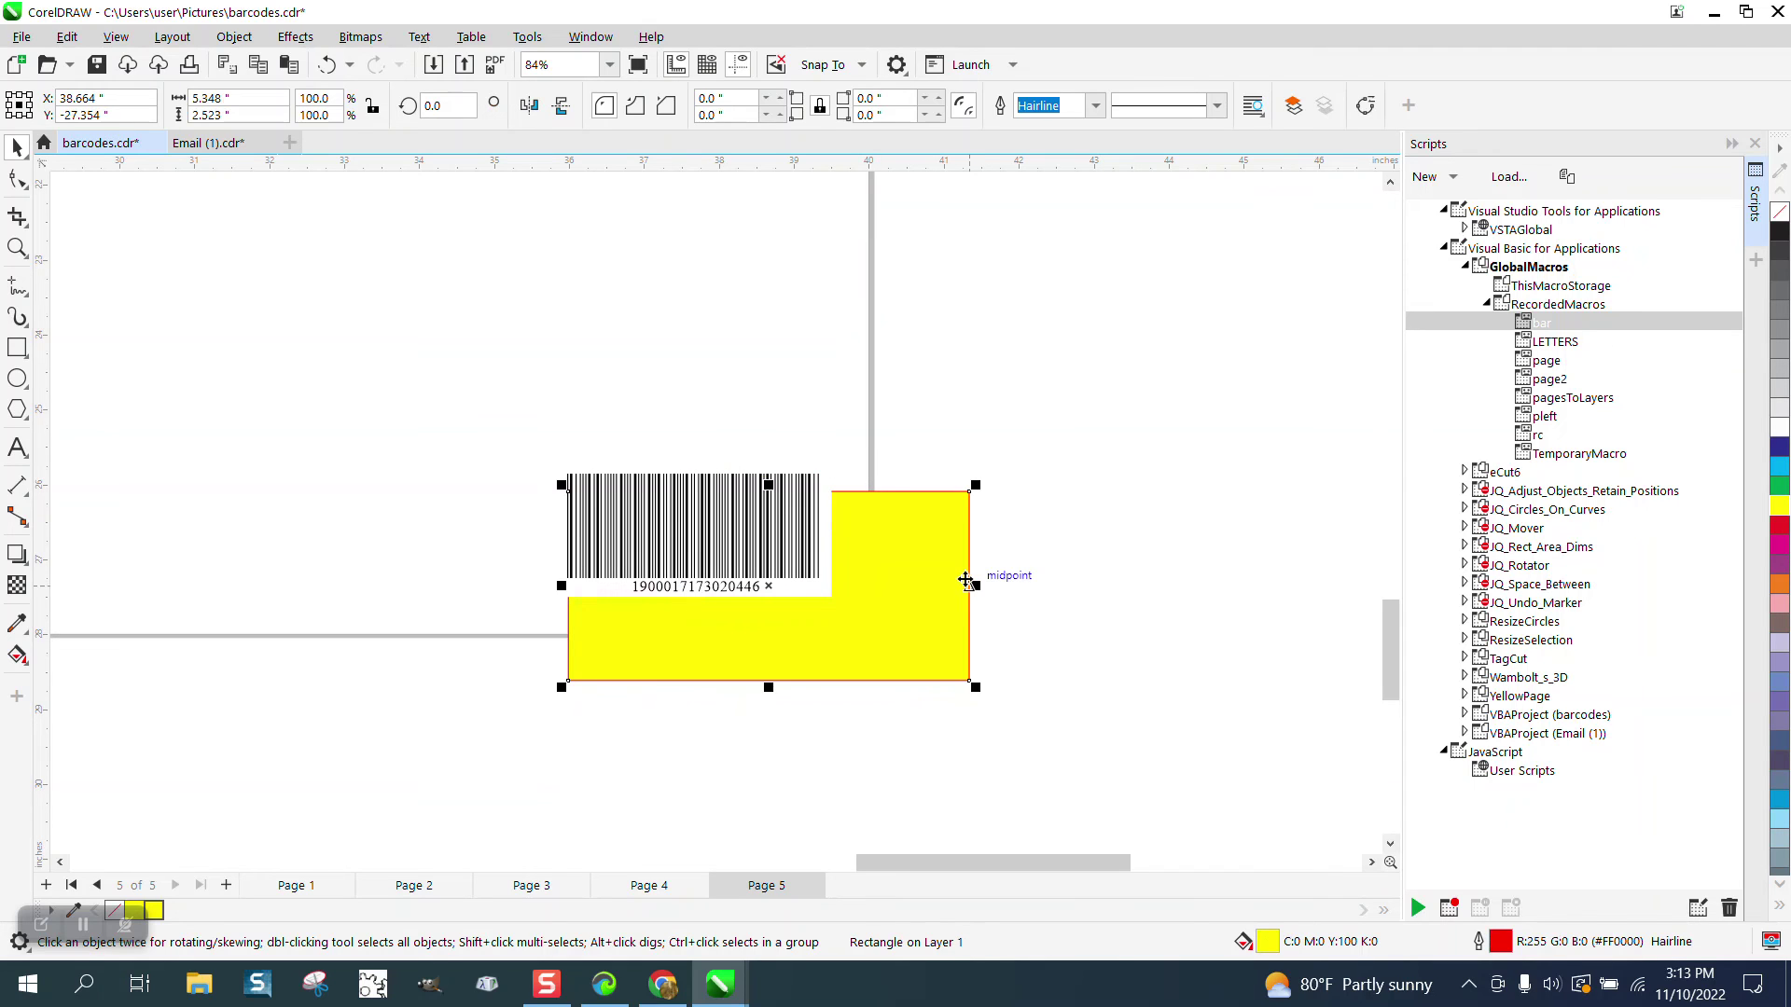
key(Delete)
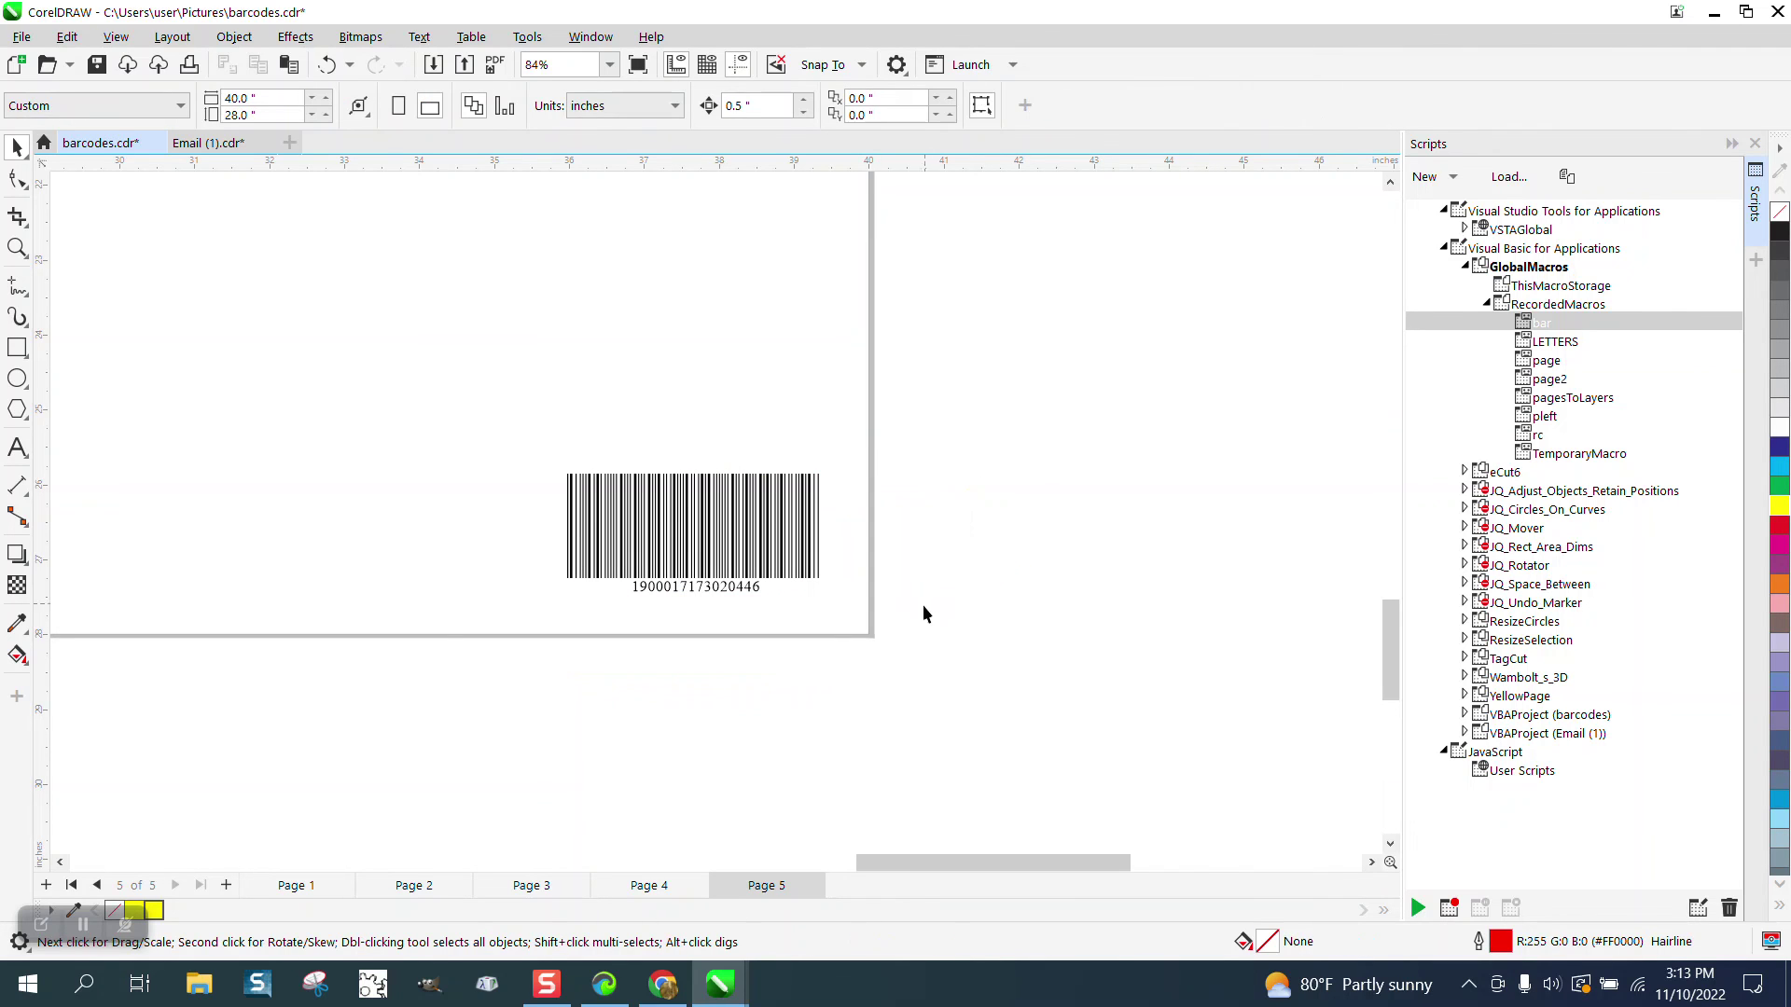
scroll(802, 631, down, 5)
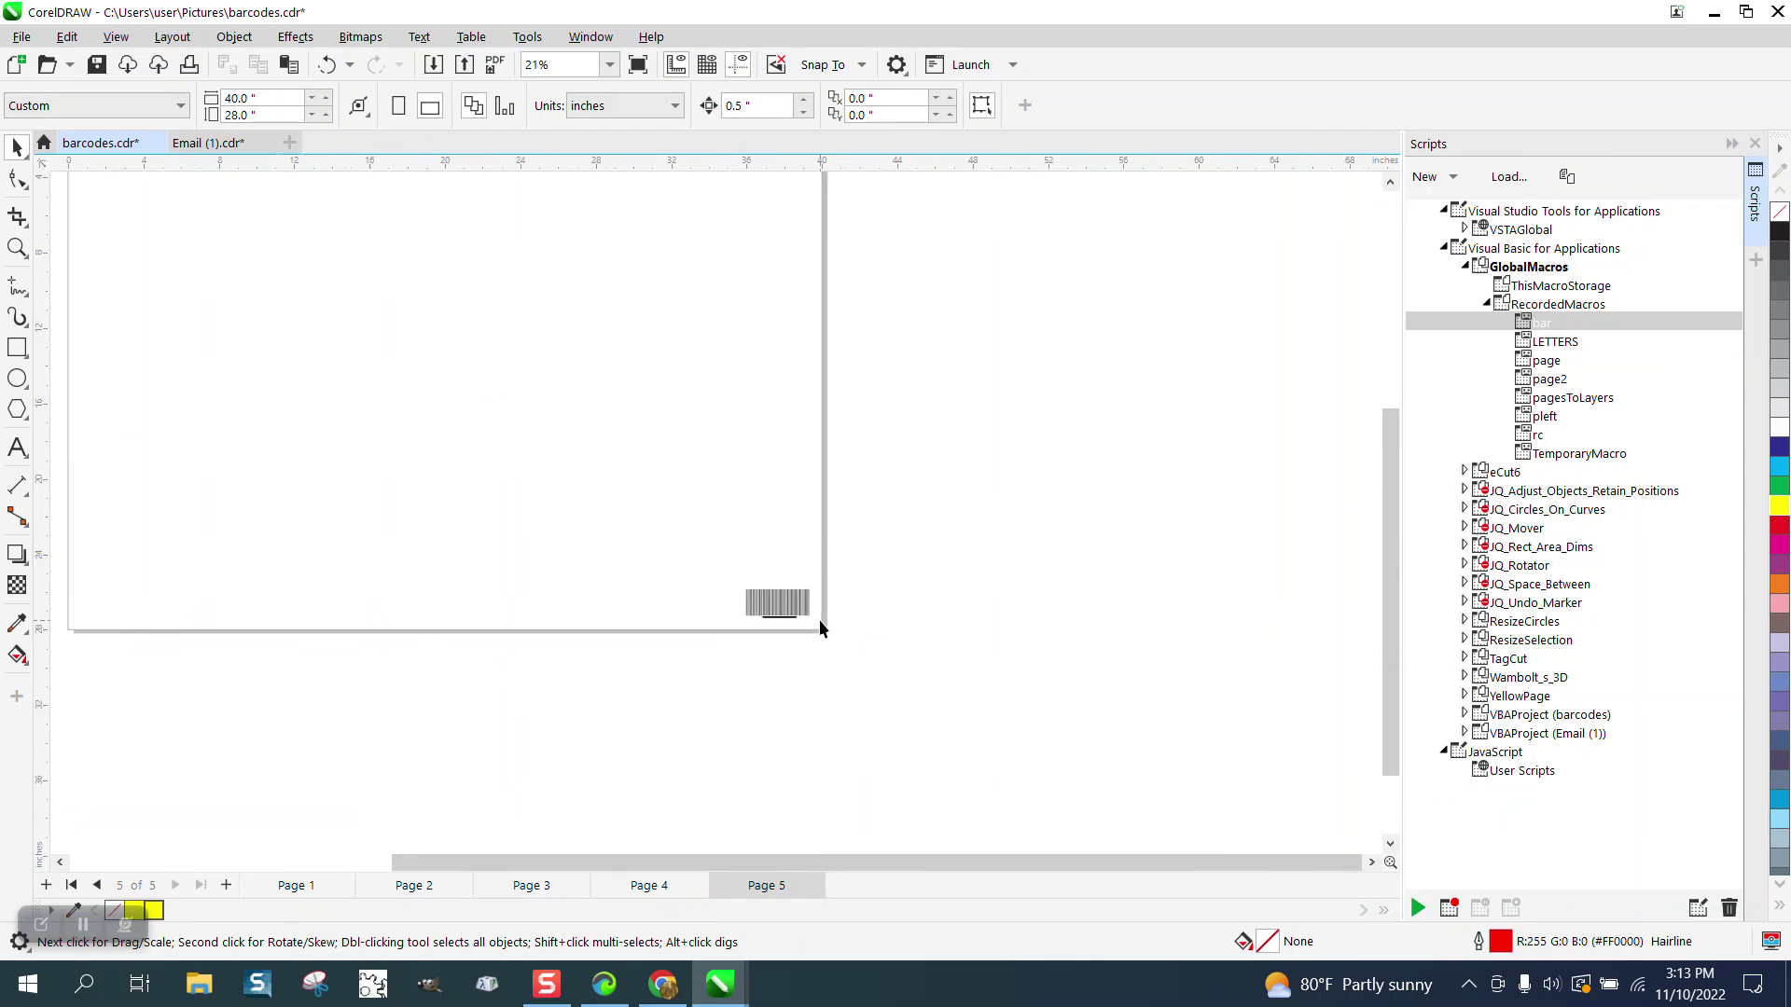
- Go through Pages 4, 3 and 2 to Page 1, then zoom to its bottom-right barcode
scroll(826, 616, down, 2)
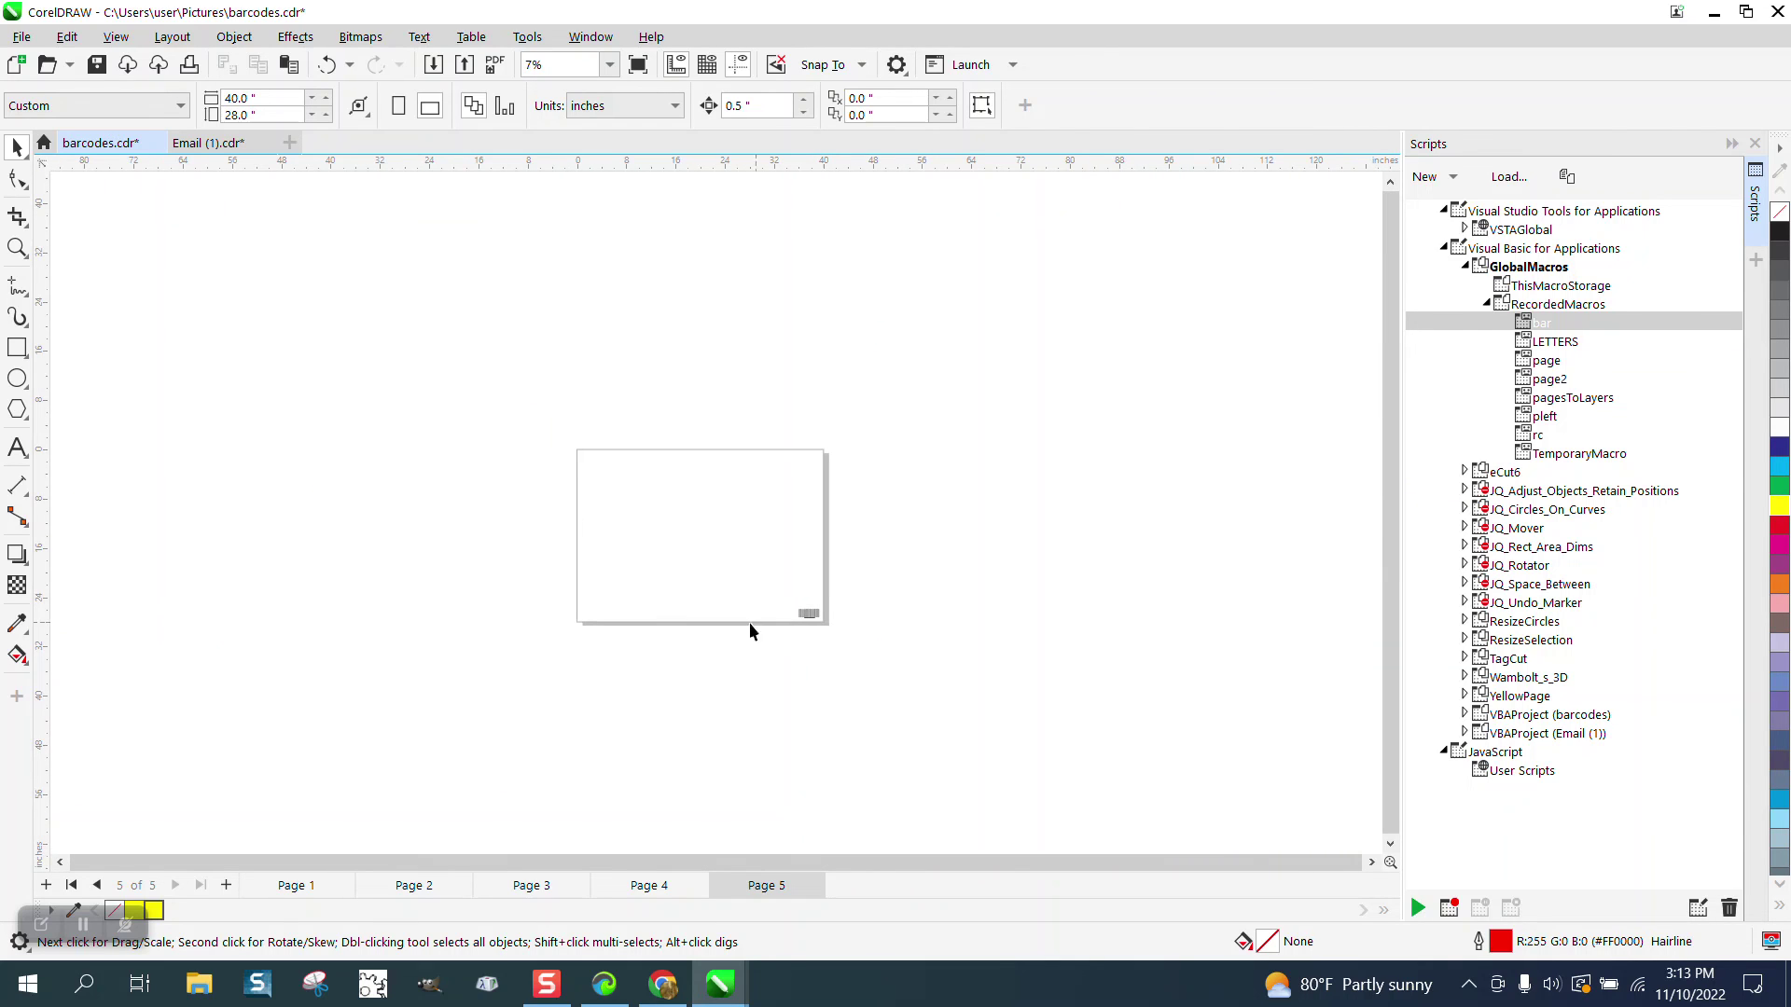
click(650, 886)
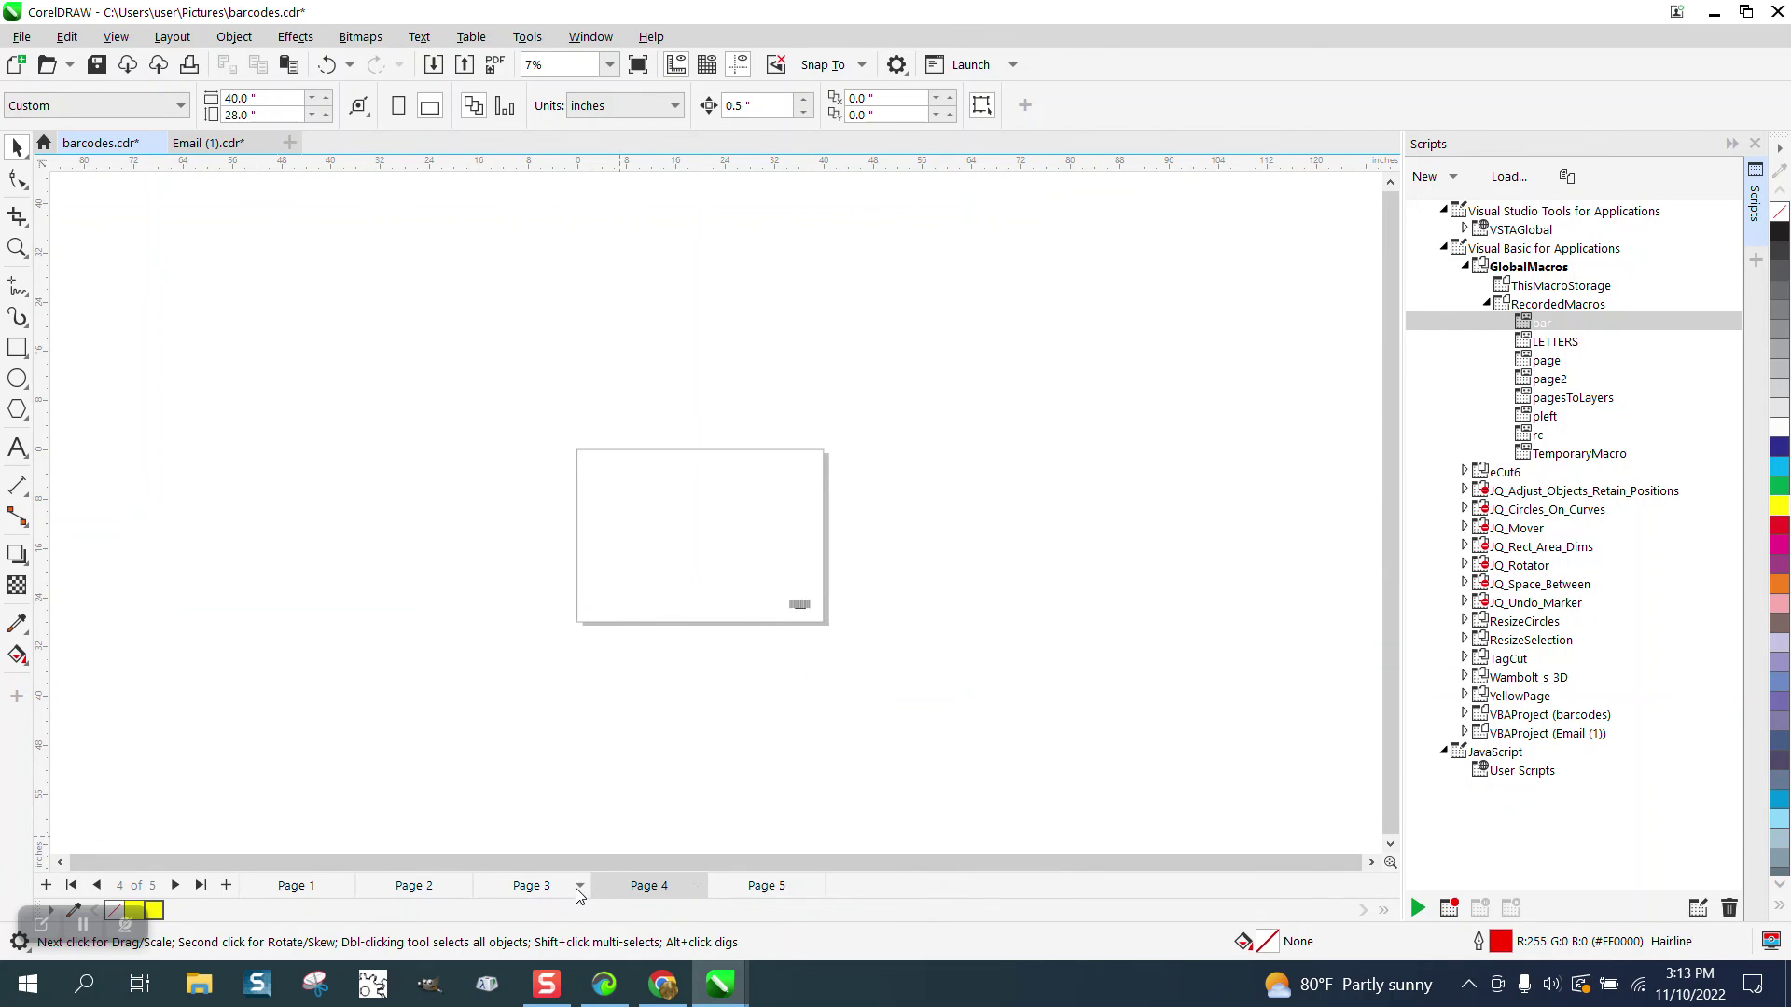
click(531, 885)
click(414, 885)
click(296, 885)
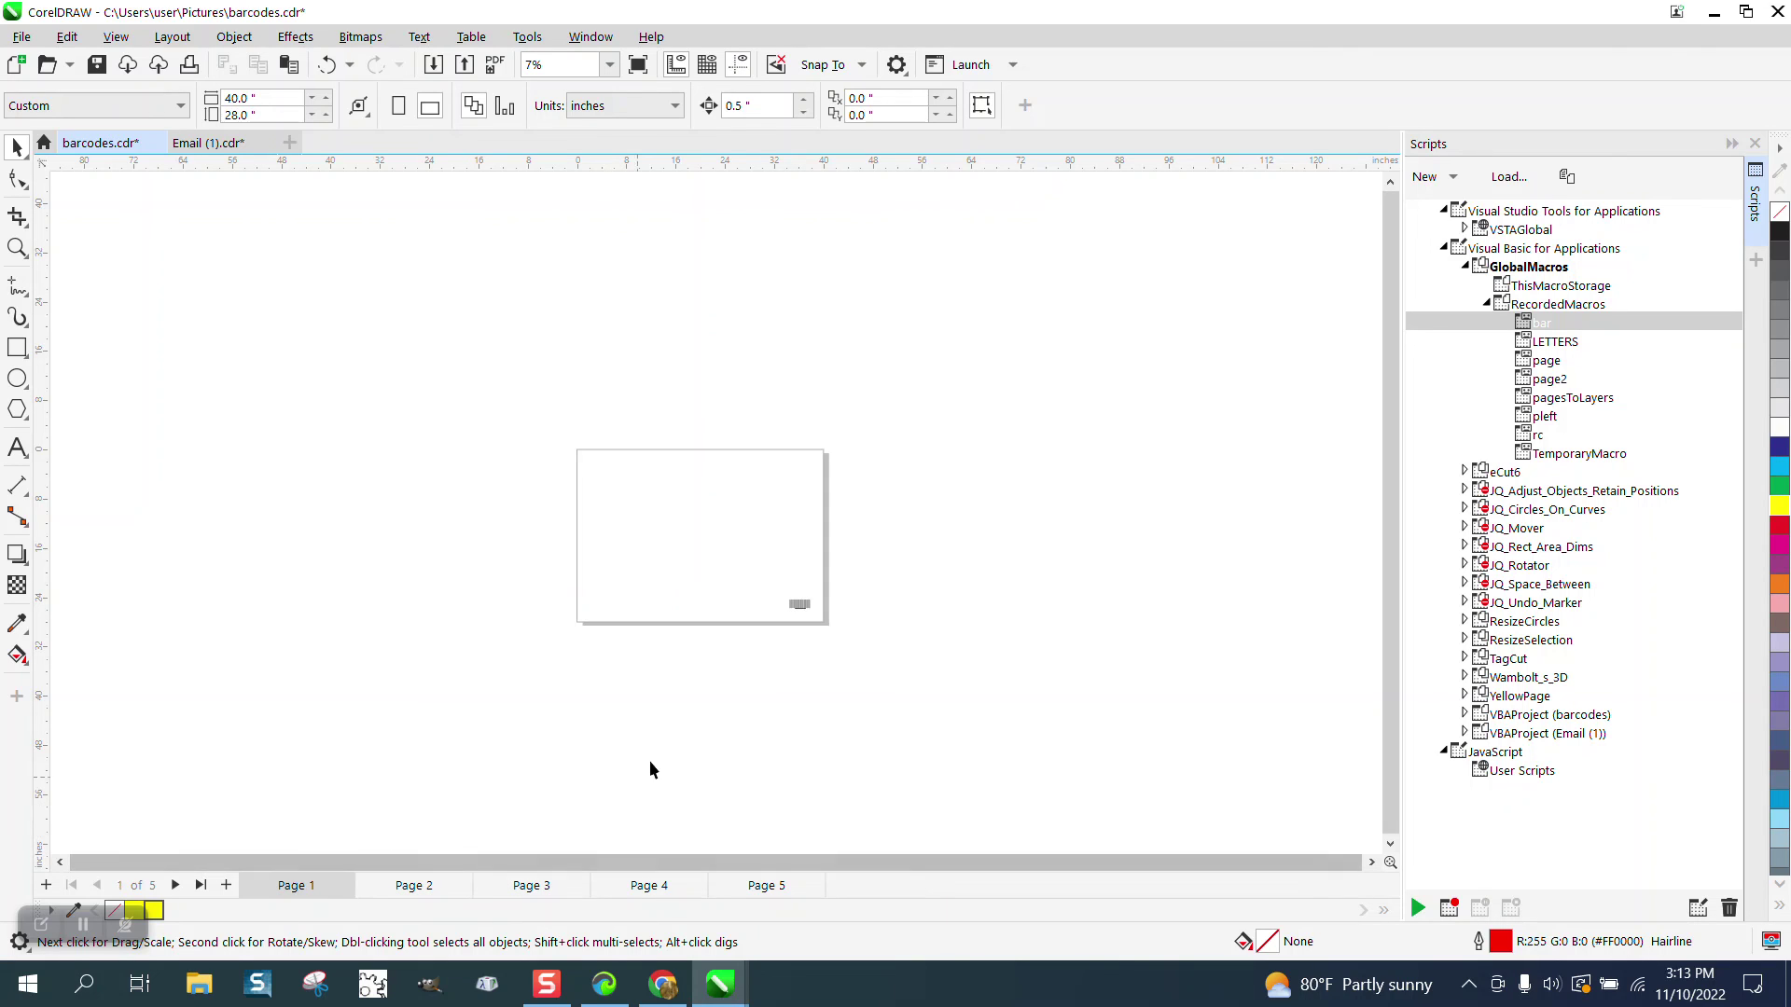
click(17, 247)
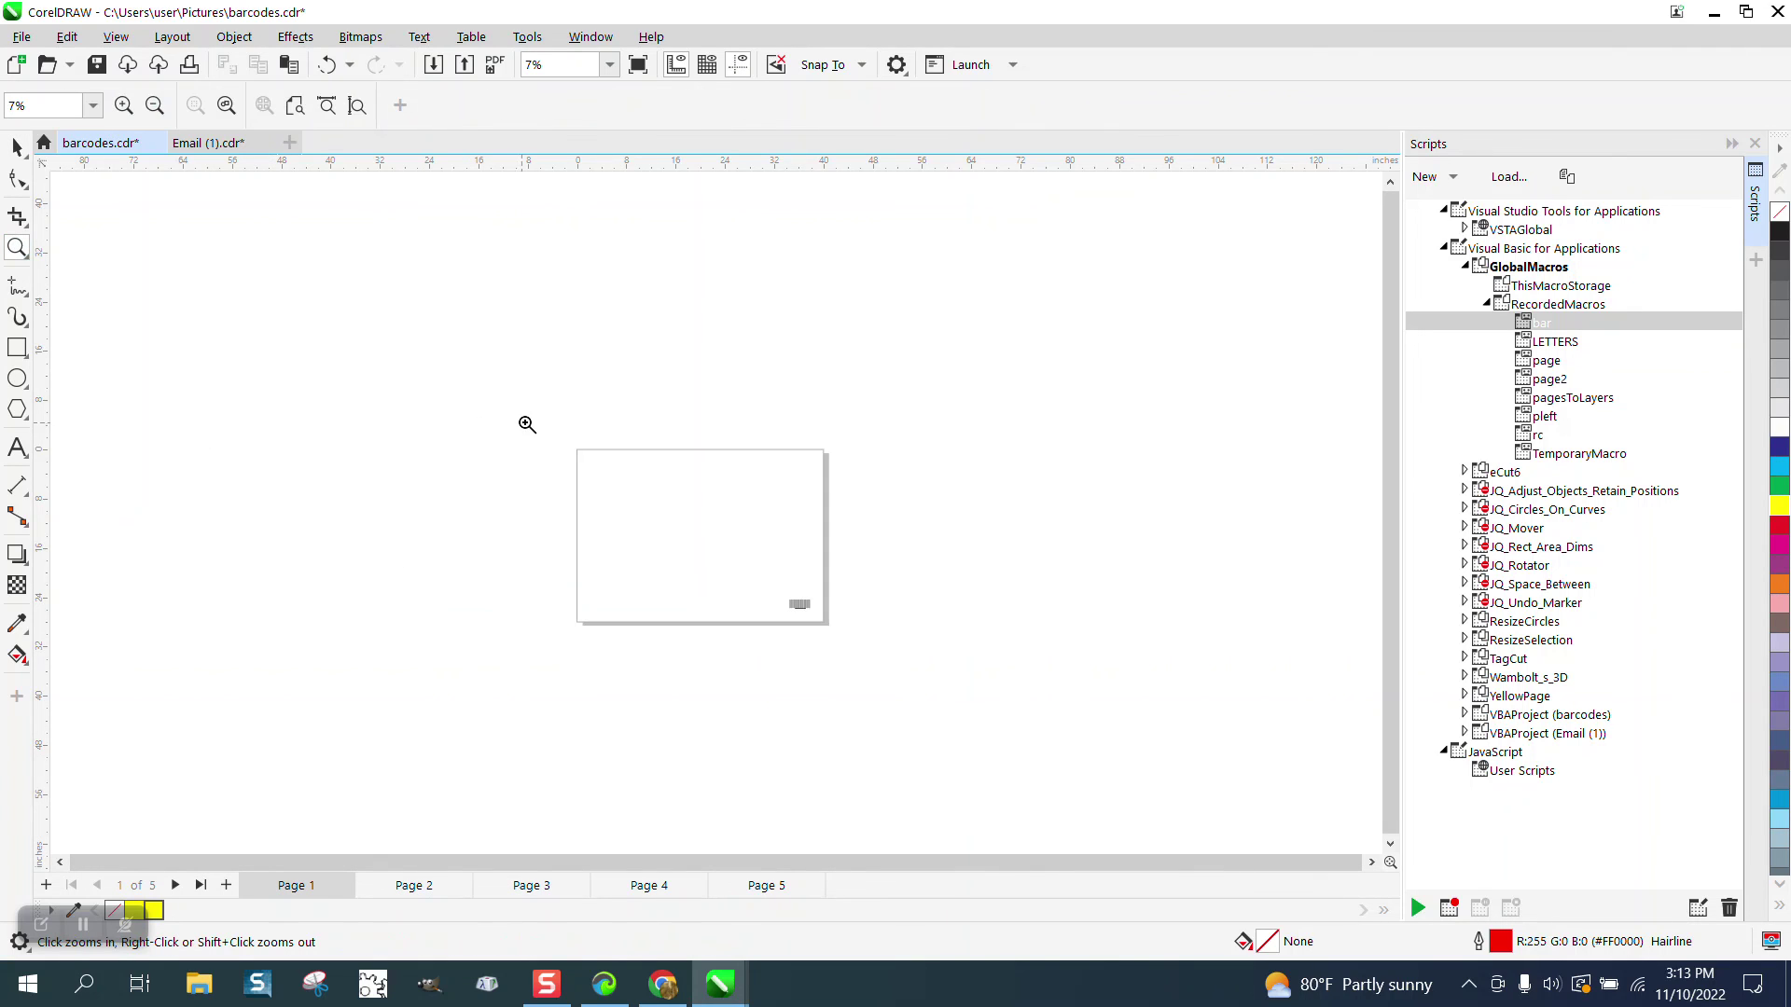
drag(526, 425, 1008, 723)
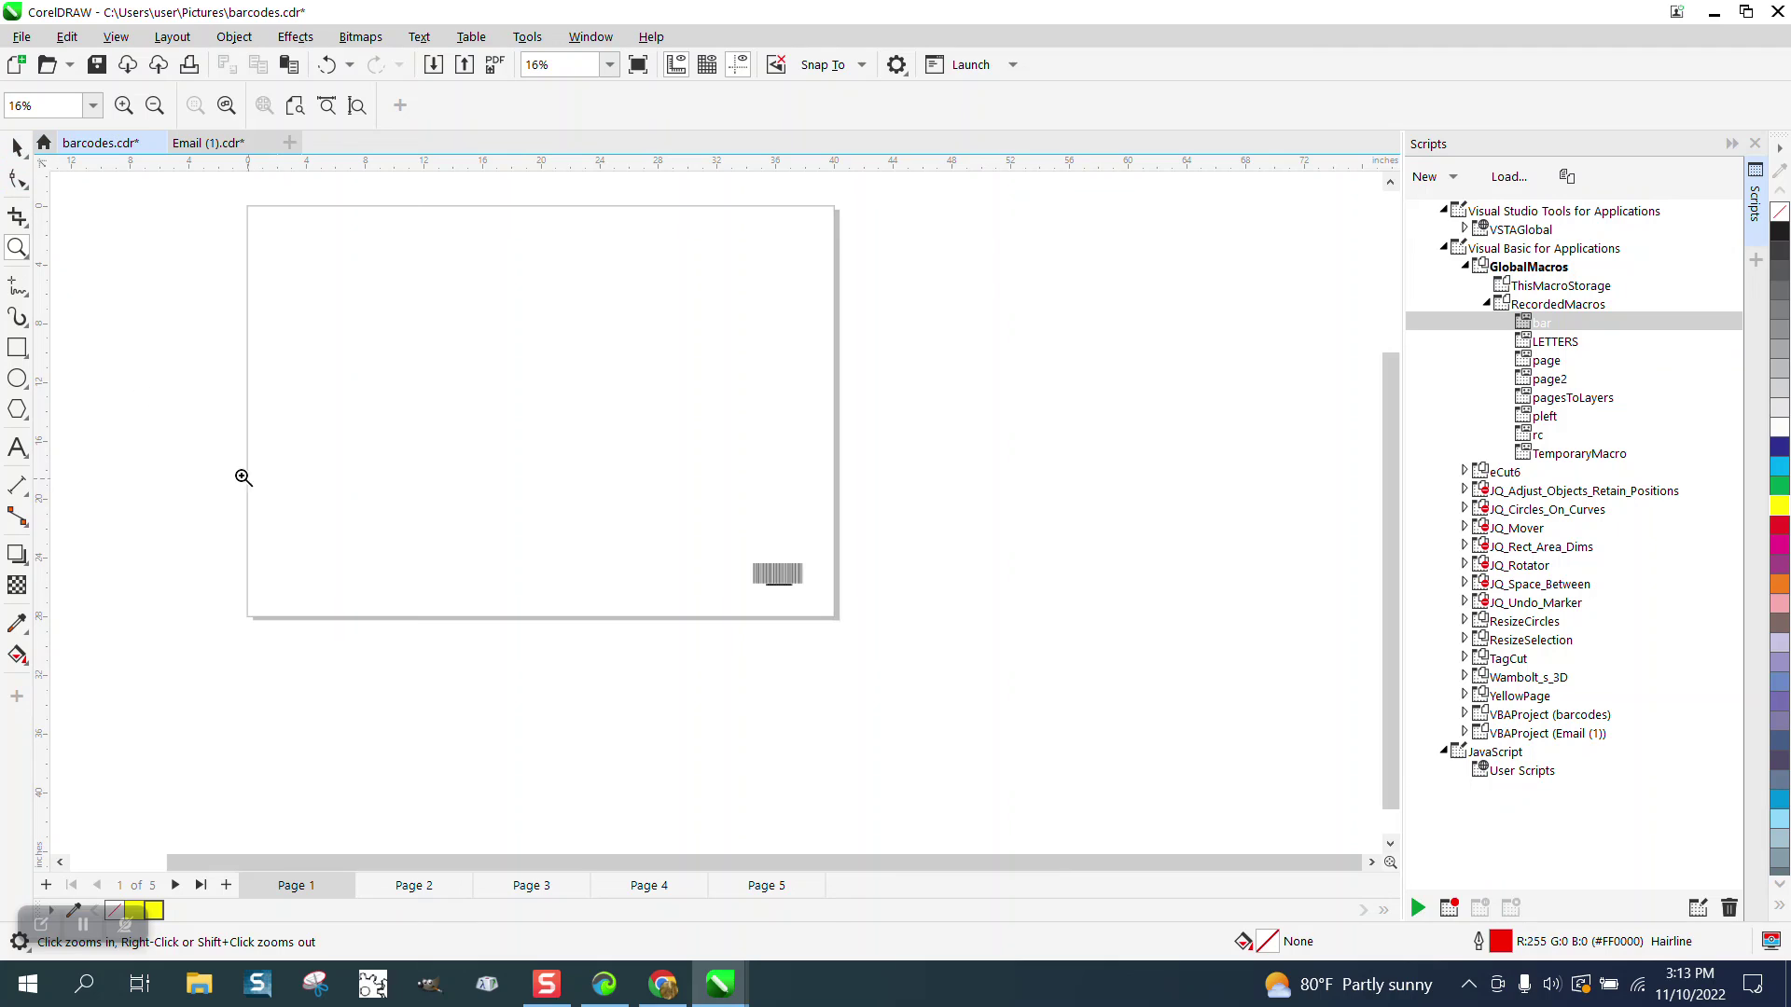